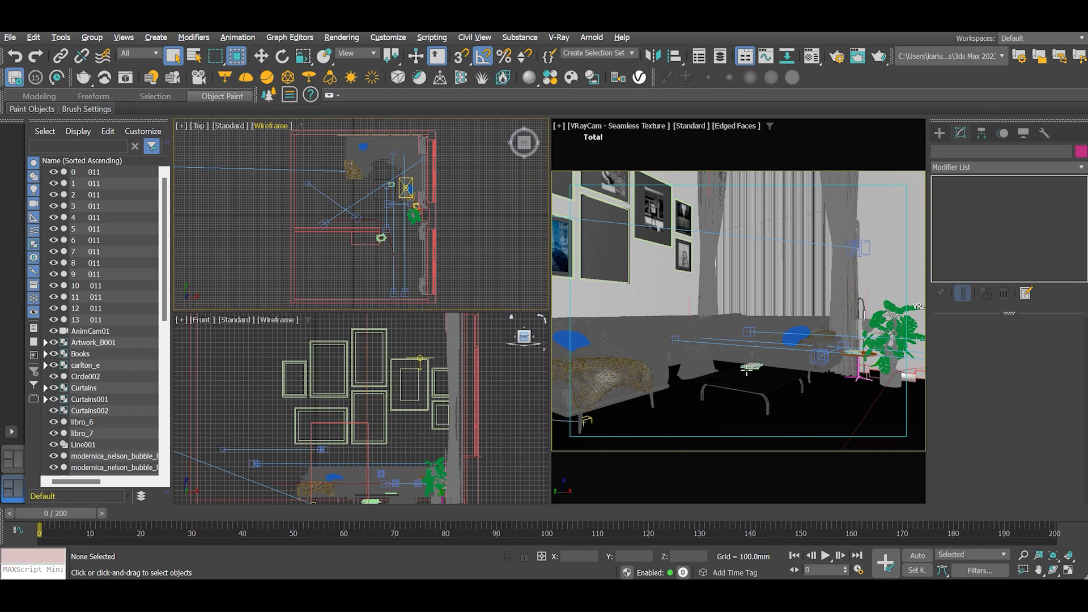
click(695, 417)
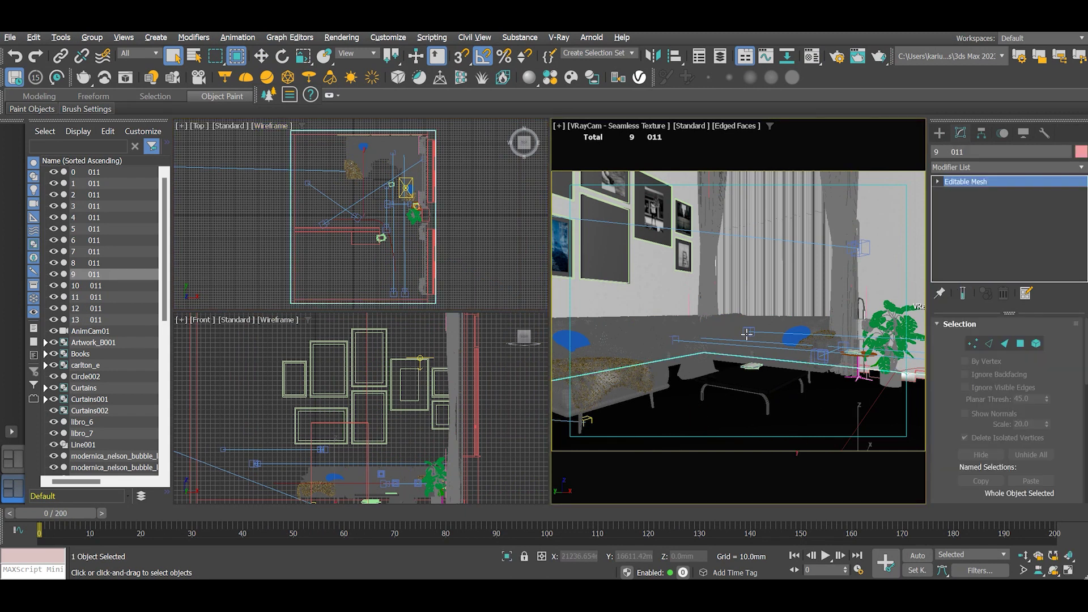
click(480, 261)
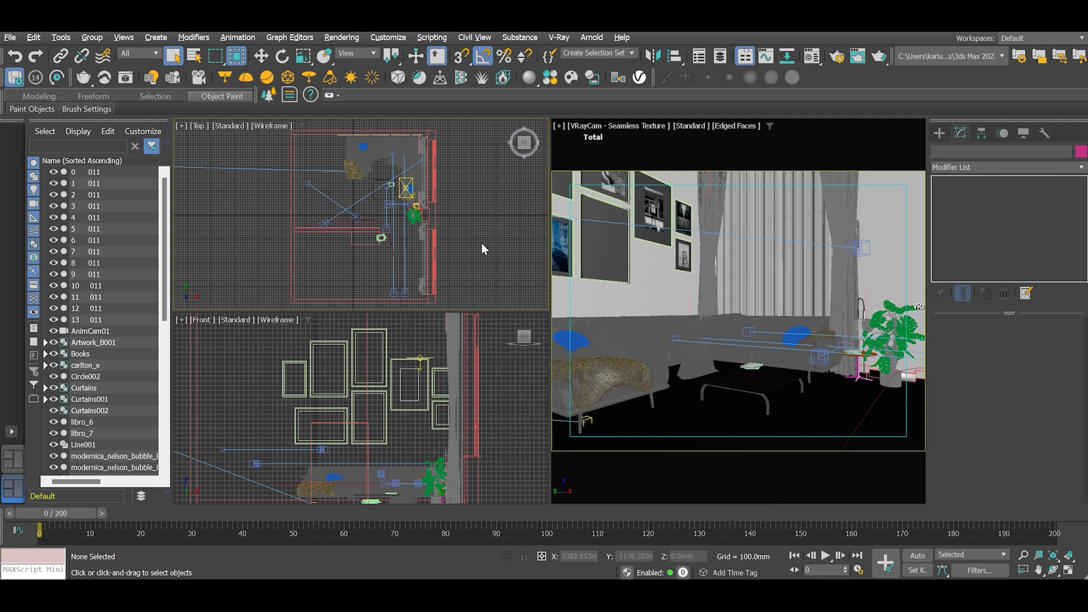
Start a straight-segment line in the top view at the room's upper-left outer corner and place its second point at the upper-right outer corner
key(alt+w)
scroll(539, 345, down, 3)
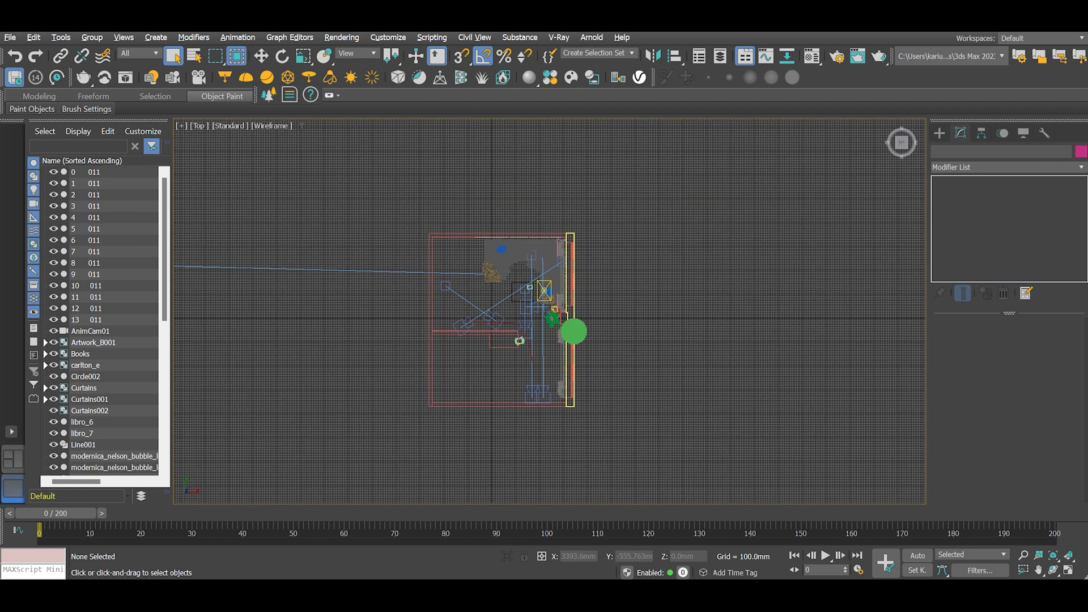
scroll(573, 331, up, 2)
middle_drag(675, 372, 663, 372)
click(940, 133)
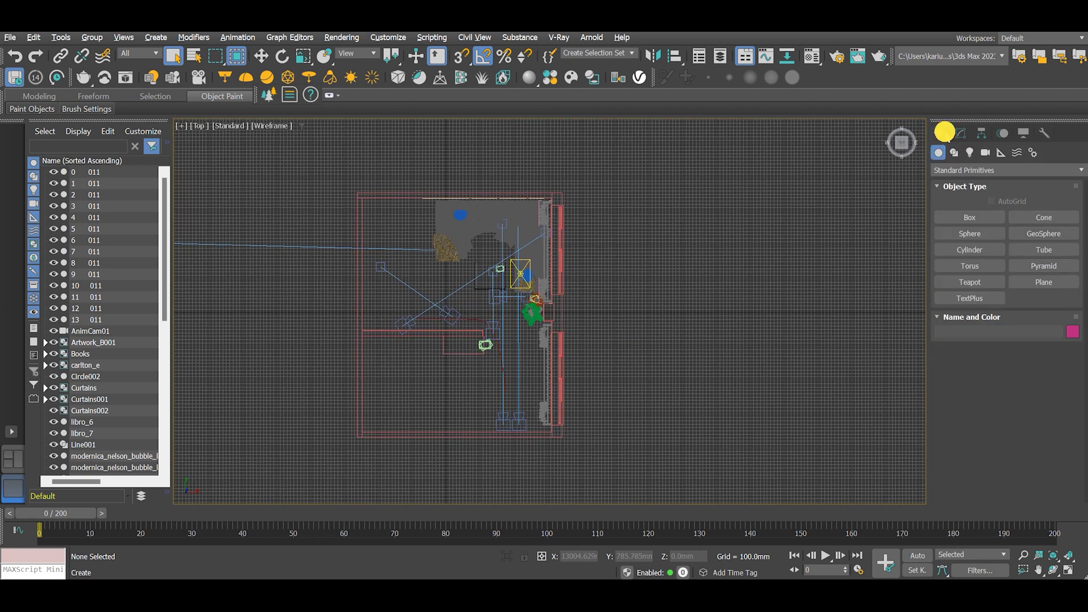
click(954, 152)
click(976, 234)
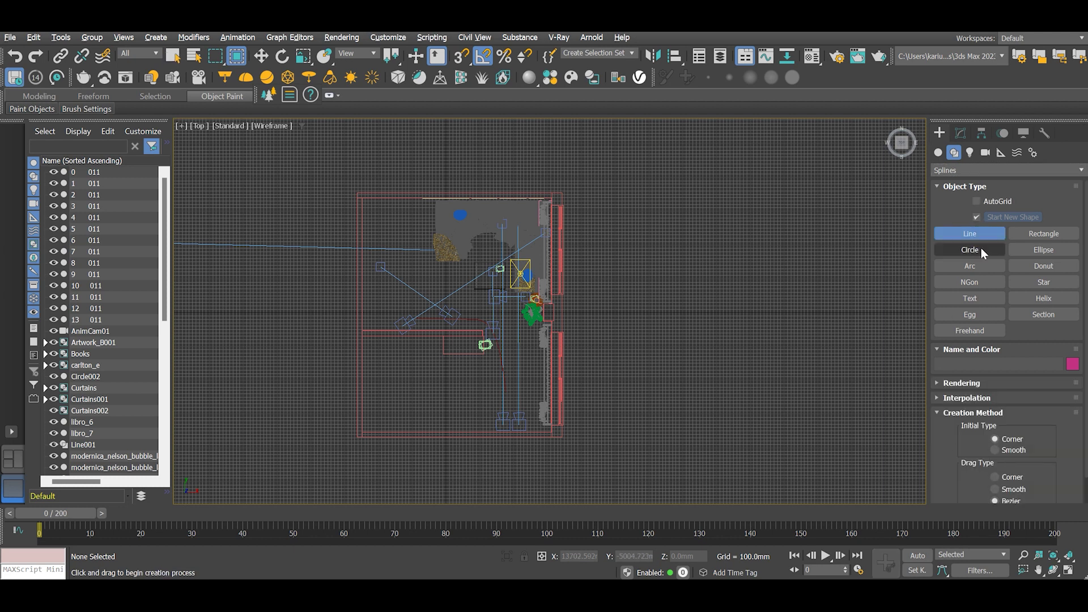
scroll(365, 210, up, 8)
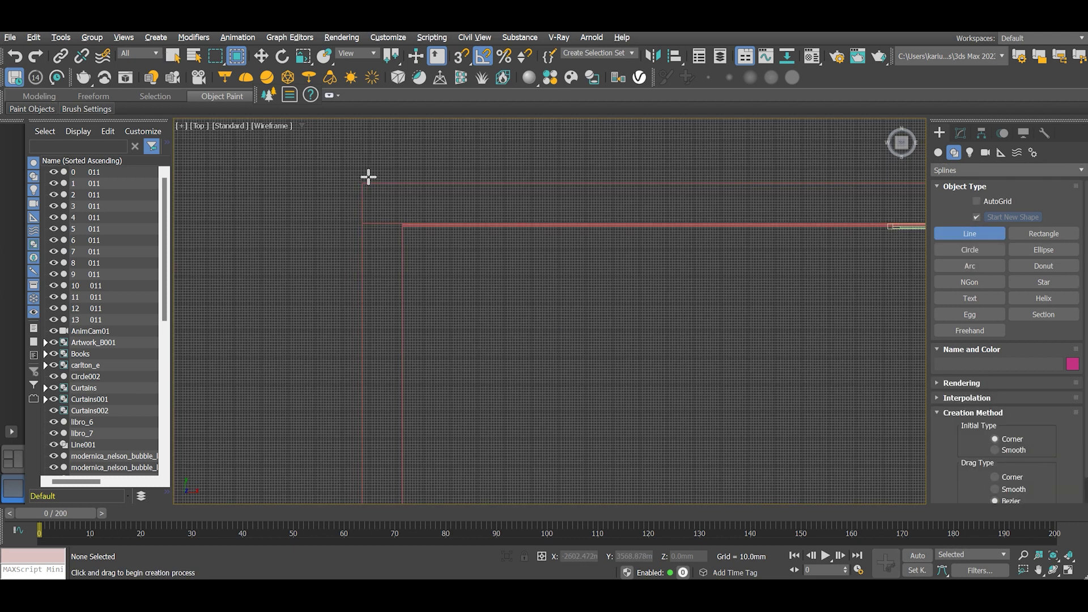
scroll(369, 178, up, 4)
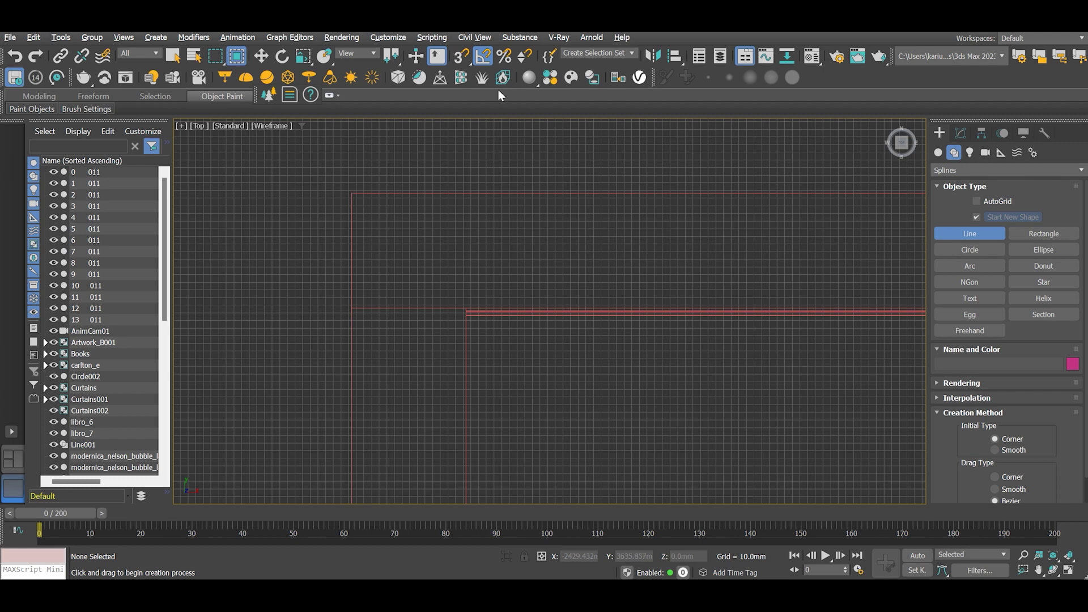
click(463, 57)
scroll(347, 197, up, 4)
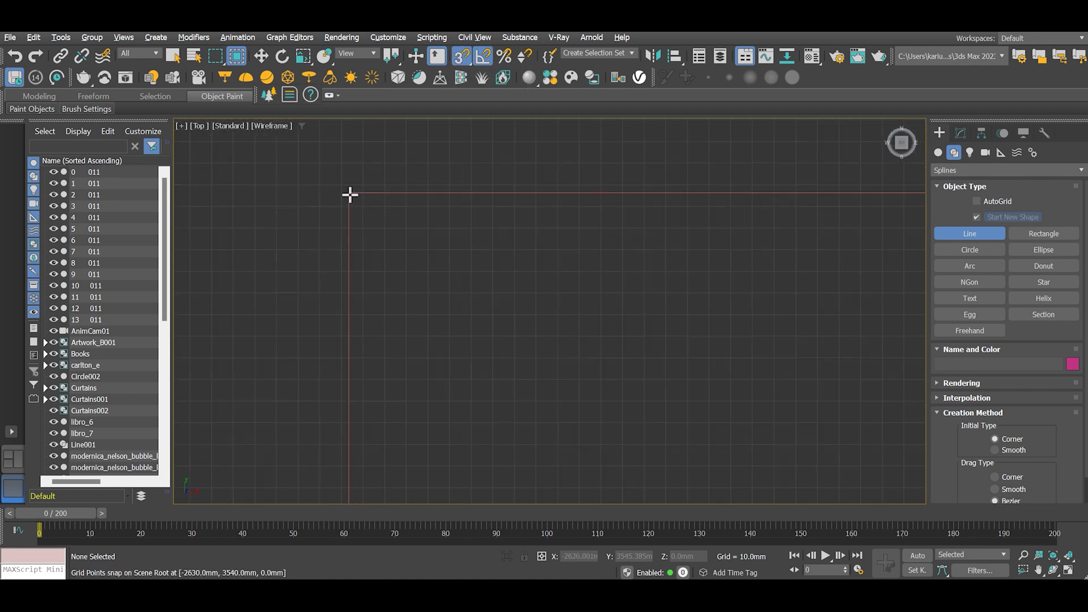
key(a)
key(a)
key(a)
key(a)
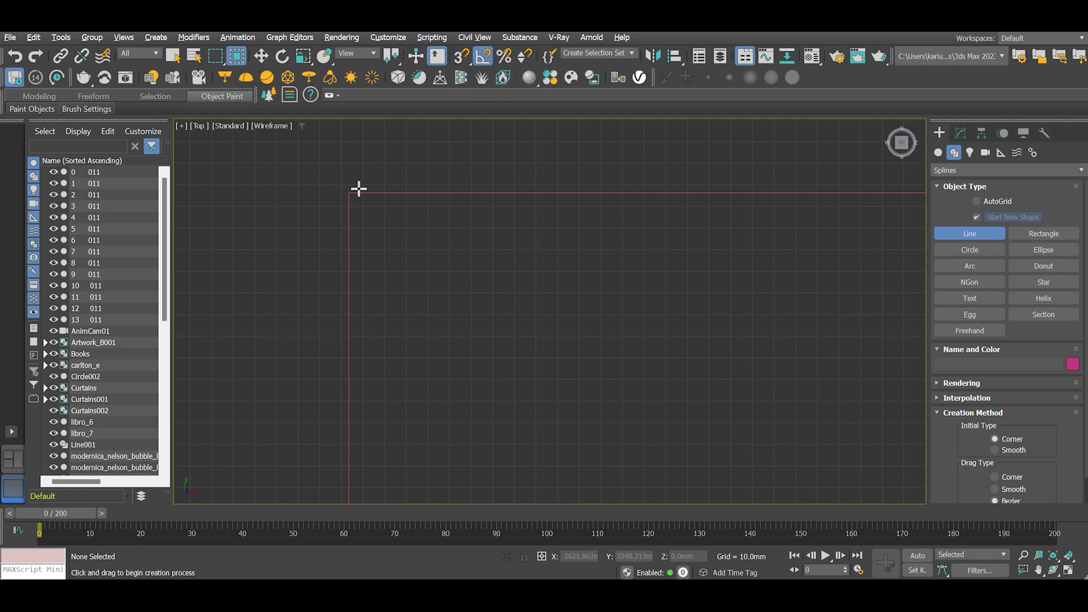
click(350, 193)
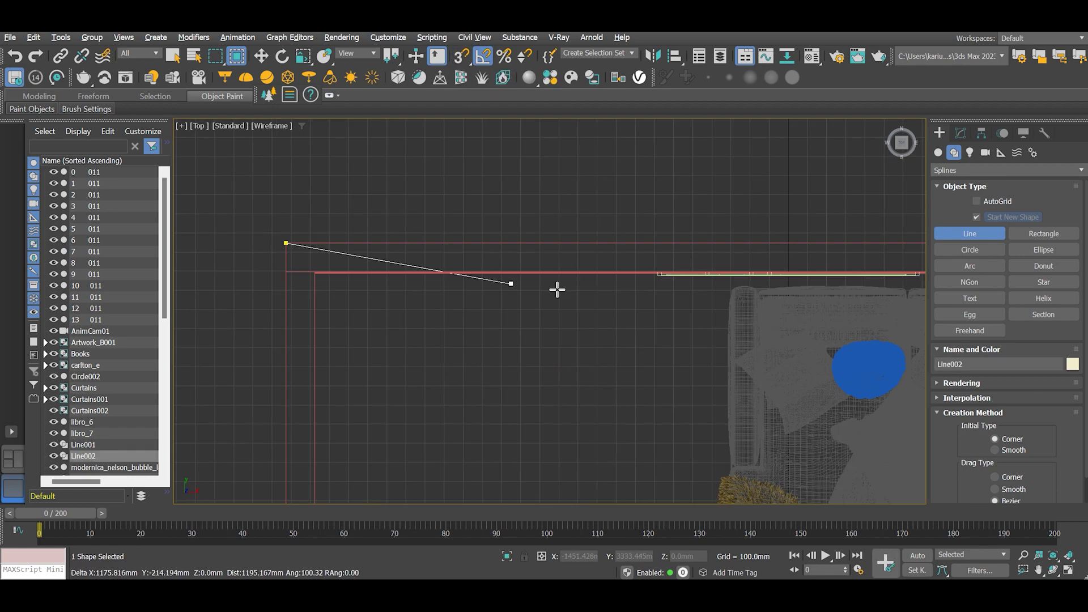
scroll(557, 290, down, 3)
scroll(627, 253, up, 8)
click(588, 246)
scroll(607, 395, down, 8)
scroll(544, 289, up, 8)
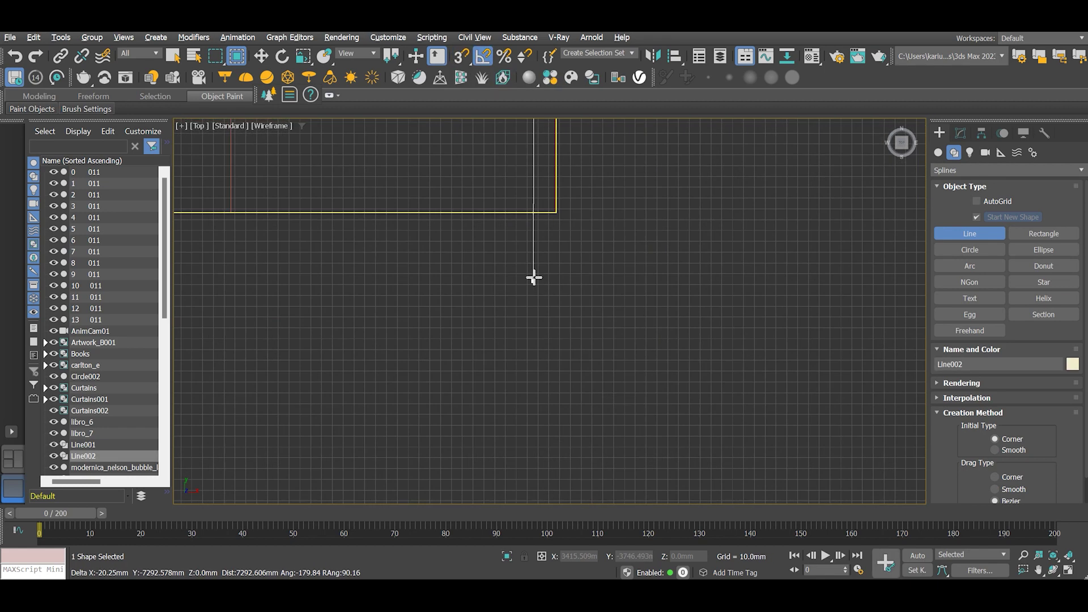
Continue the line around the room's two lower outer corners and close the spline at its starting point
click(466, 273)
middle_drag(465, 273, 676, 343)
scroll(679, 343, down, 8)
scroll(535, 435, up, 8)
click(535, 435)
scroll(474, 430, down, 6)
scroll(488, 267, up, 6)
scroll(478, 267, up, 10)
click(534, 241)
key(Return)
right_click(534, 243)
scroll(490, 265, down, 8)
Edit the new line at vertex level and move its first two corner vertices onto the matching outer wall corners
click(960, 133)
click(991, 359)
scroll(492, 258, up, 7)
click(510, 280)
click(261, 56)
drag(526, 259, 494, 284)
scroll(455, 215, down, 8)
scroll(383, 354, up, 8)
click(422, 335)
drag(439, 316, 474, 337)
Move the line's remaining vertices, ending with the upper-right one, onto the room's outer wall corners
scroll(325, 326, down, 8)
scroll(478, 318, up, 8)
click(533, 335)
drag(554, 314, 561, 288)
scroll(547, 433, down, 3)
scroll(548, 433, down, 5)
scroll(540, 294, up, 7)
middle_drag(552, 422, 583, 401)
scroll(578, 403, up, 3)
click(462, 206)
drag(483, 184, 478, 266)
scroll(478, 267, down, 5)
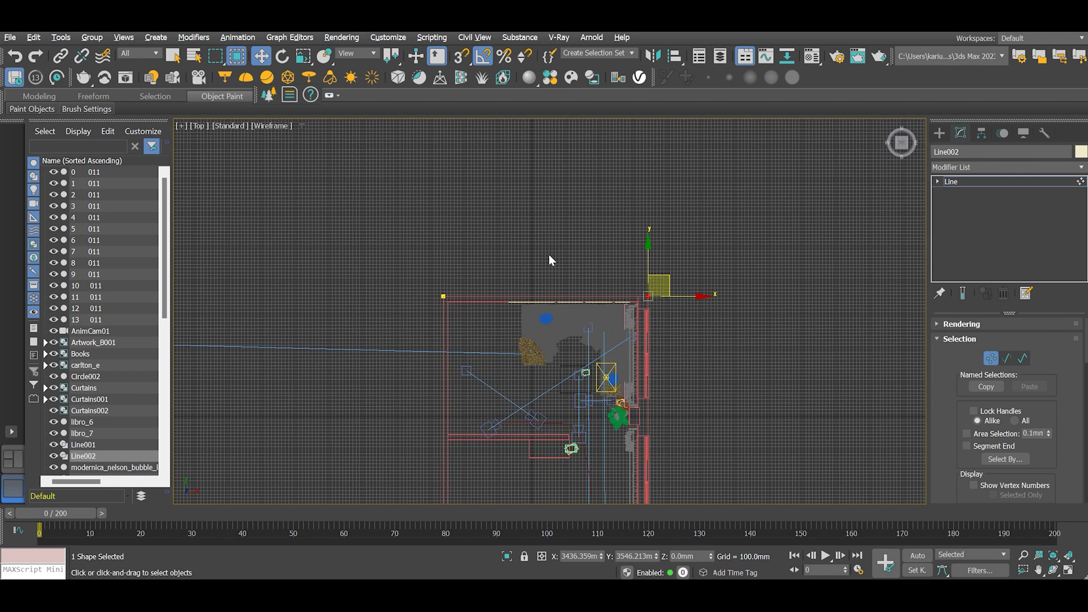
Hide every object except the floor outline and show the outline in a perspective view
right_click(558, 231)
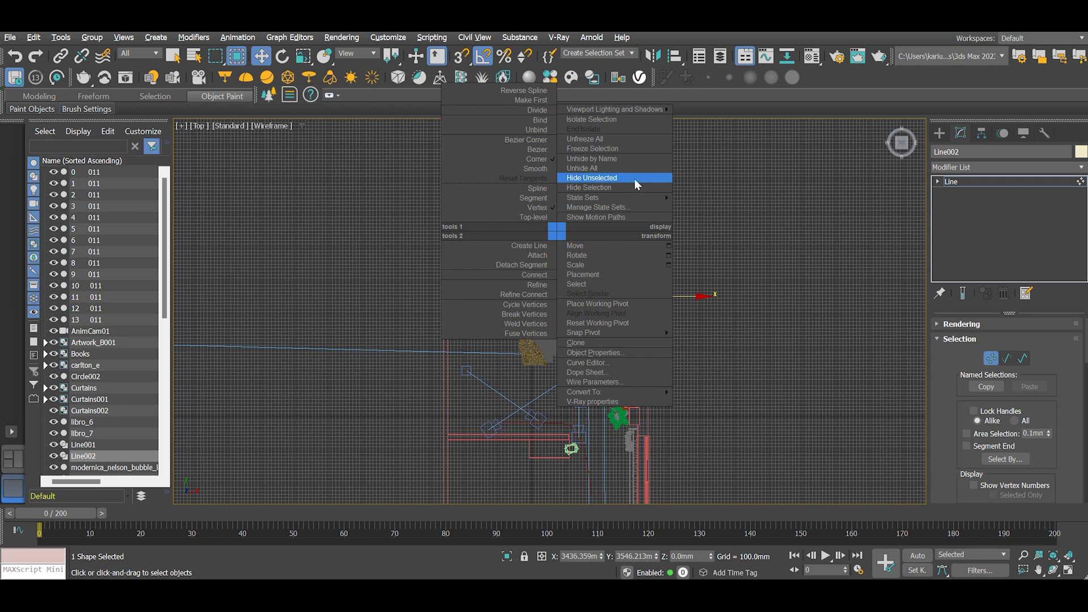
click(592, 178)
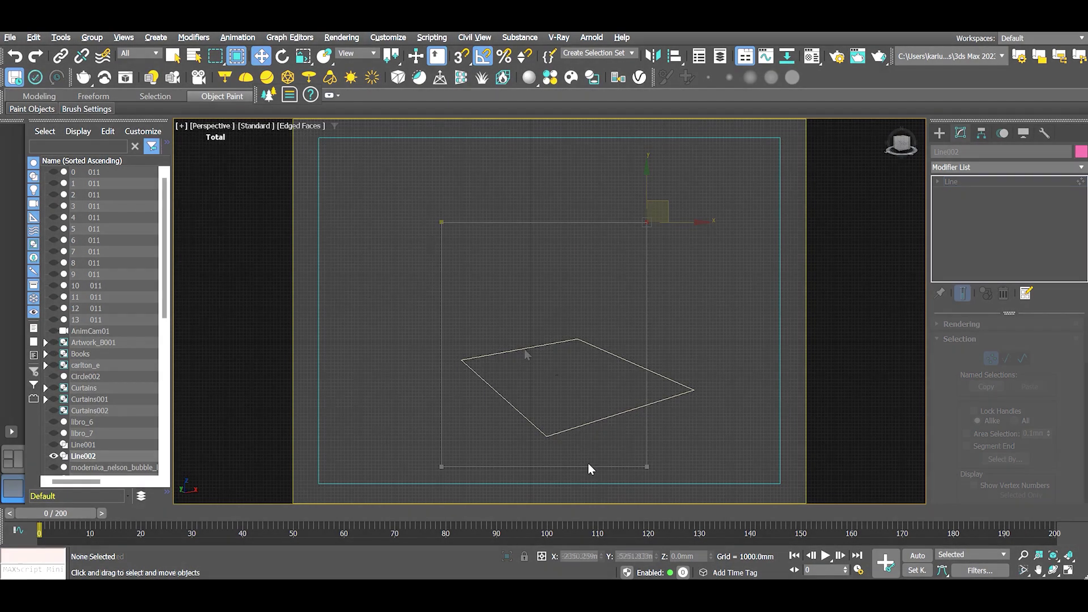
click(588, 463)
click(524, 412)
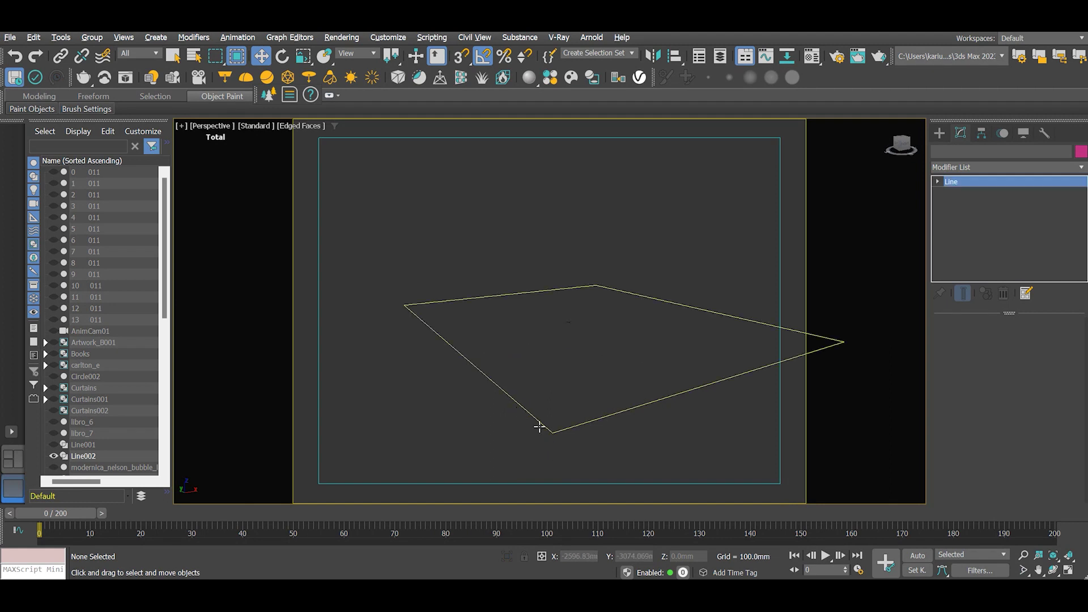
Apply the FloorGenerator modifier to the closed floor outline
click(940, 133)
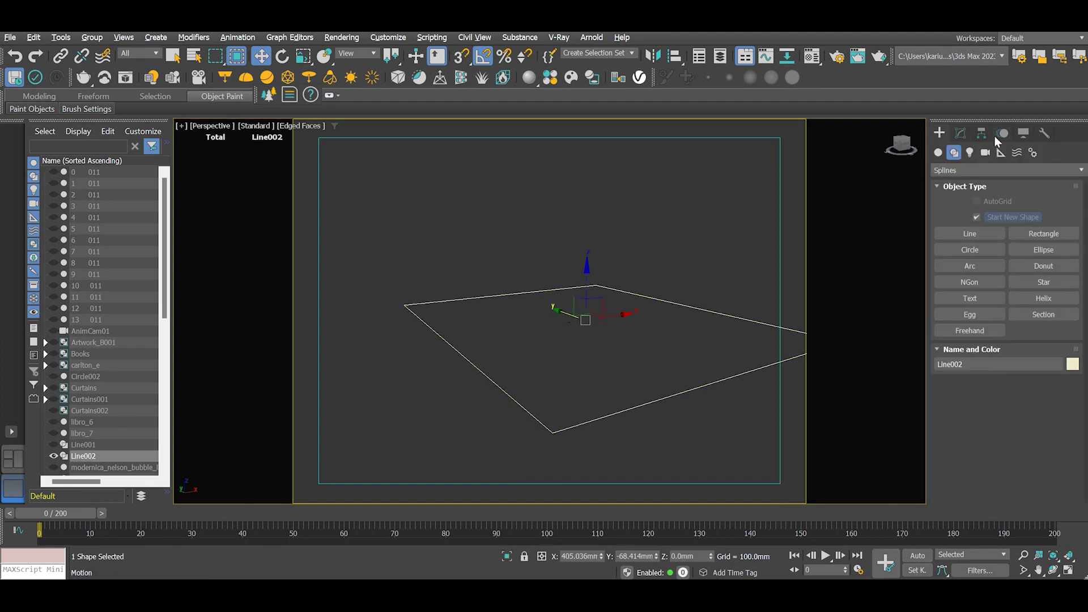
click(961, 134)
click(1003, 168)
key(f)
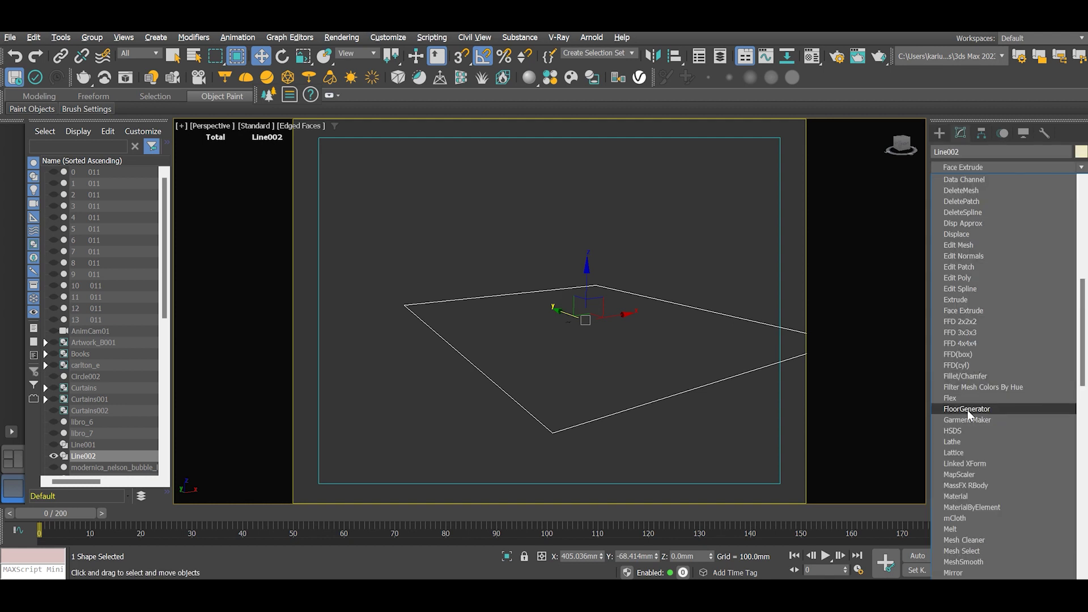
click(967, 409)
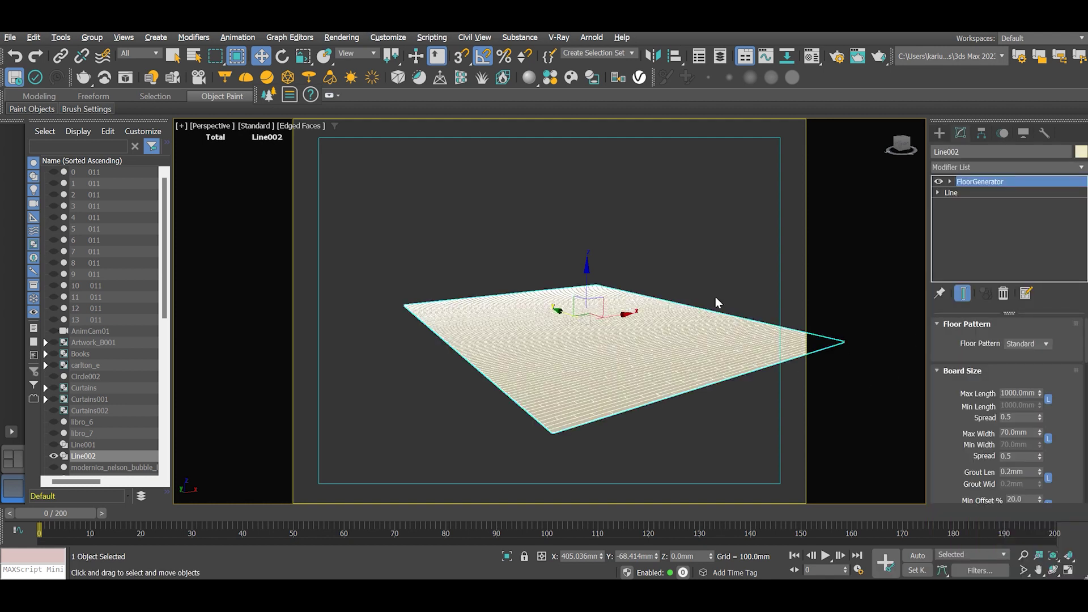
Set the maximum board width of the generated floor to 200 mm
scroll(607, 391, up, 5)
scroll(607, 391, down, 4)
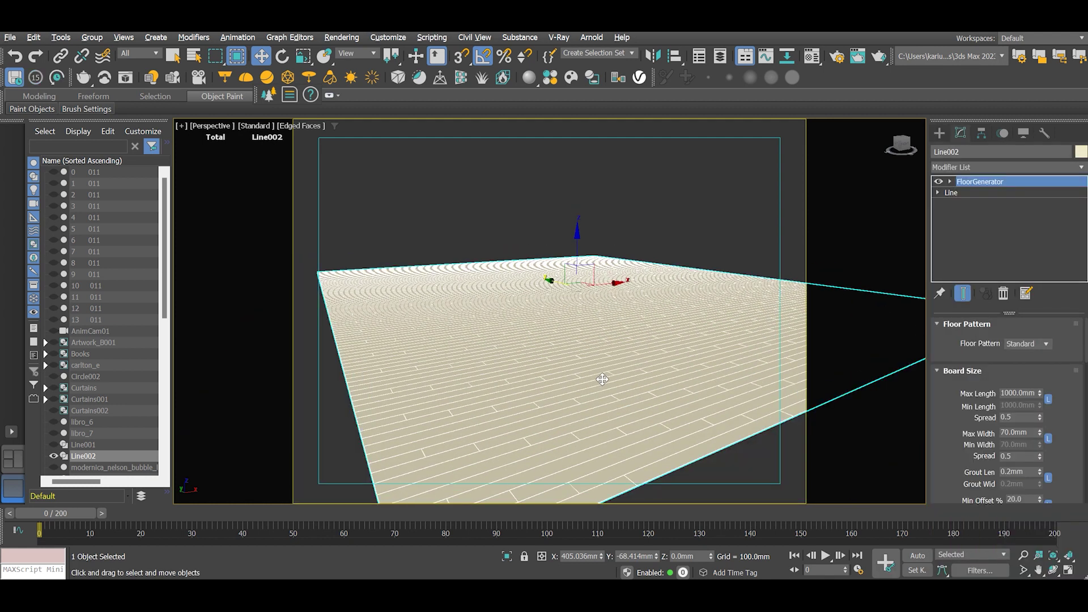
click(1054, 571)
drag(635, 363, 610, 329)
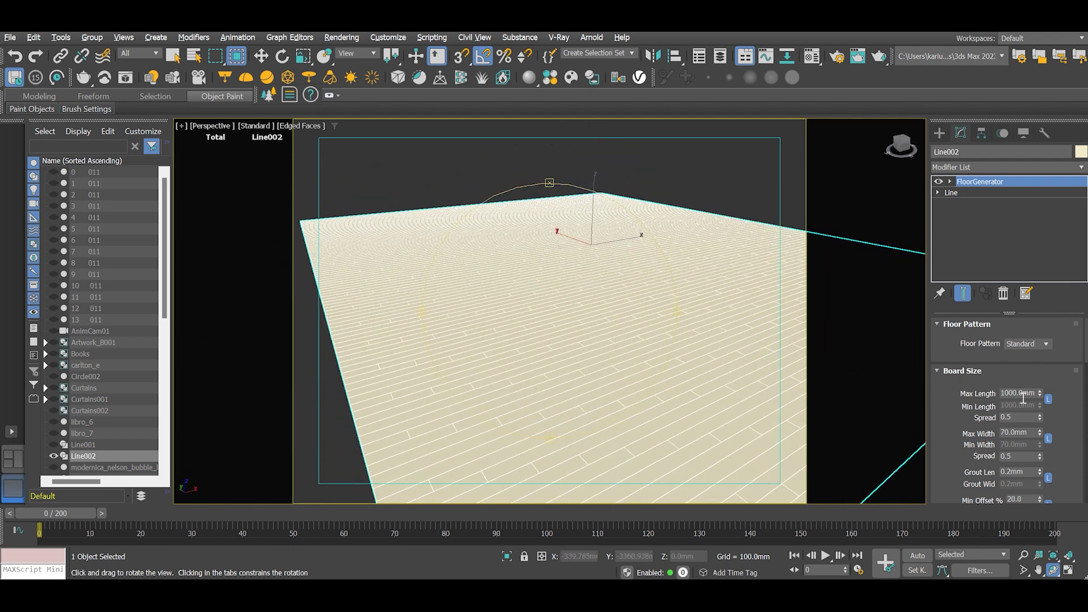
double_click(1009, 433)
key(Return)
drag(709, 384, 623, 411)
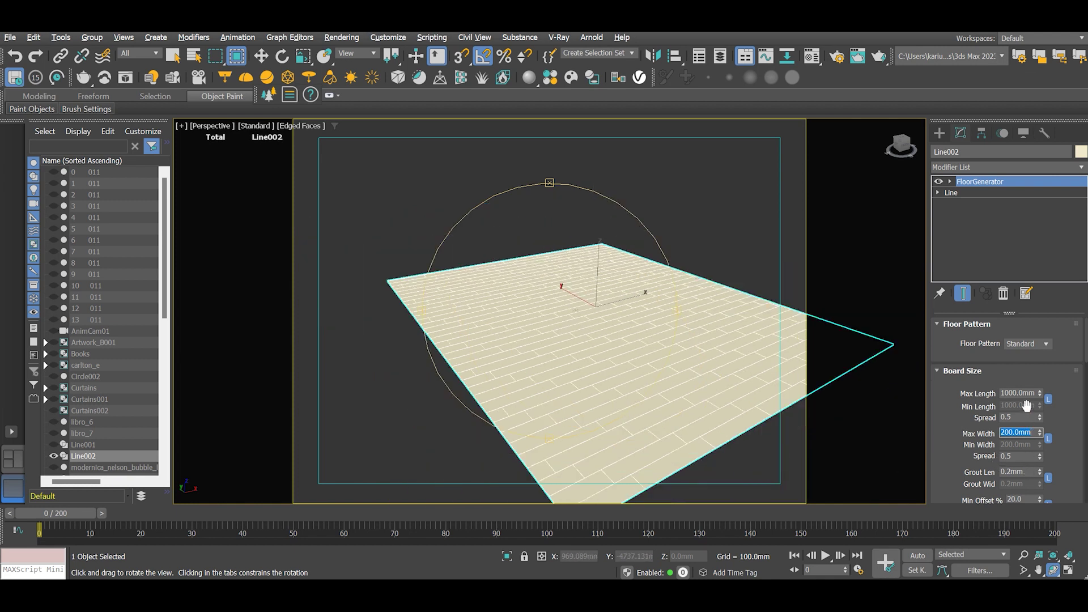
Set the maximum board length of the generated floor to 1200 mm
double_click(1010, 393)
text(1200)
key(Return)
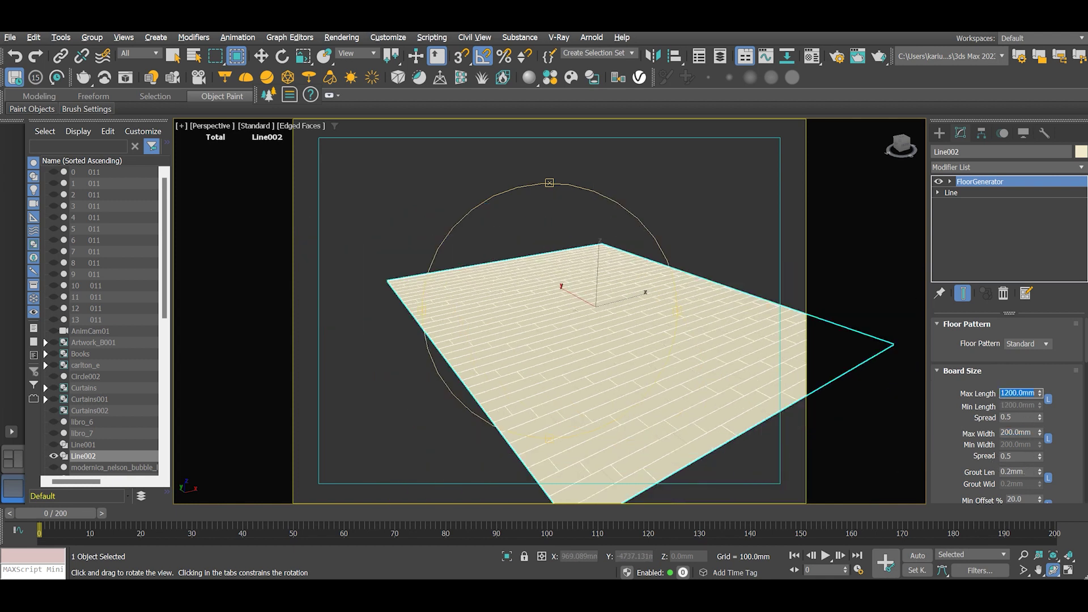
scroll(719, 366, up, 3)
scroll(549, 378, up, 1)
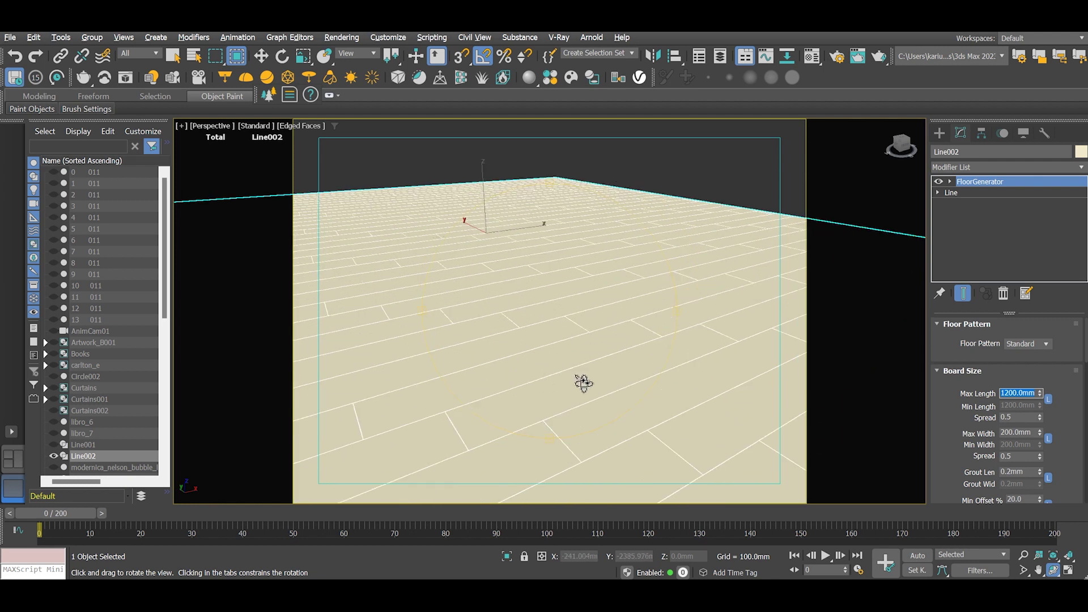
Set the board direction of the generated floor to 90 in the general FloorGenerator settings
drag(1069, 386, 1055, 344)
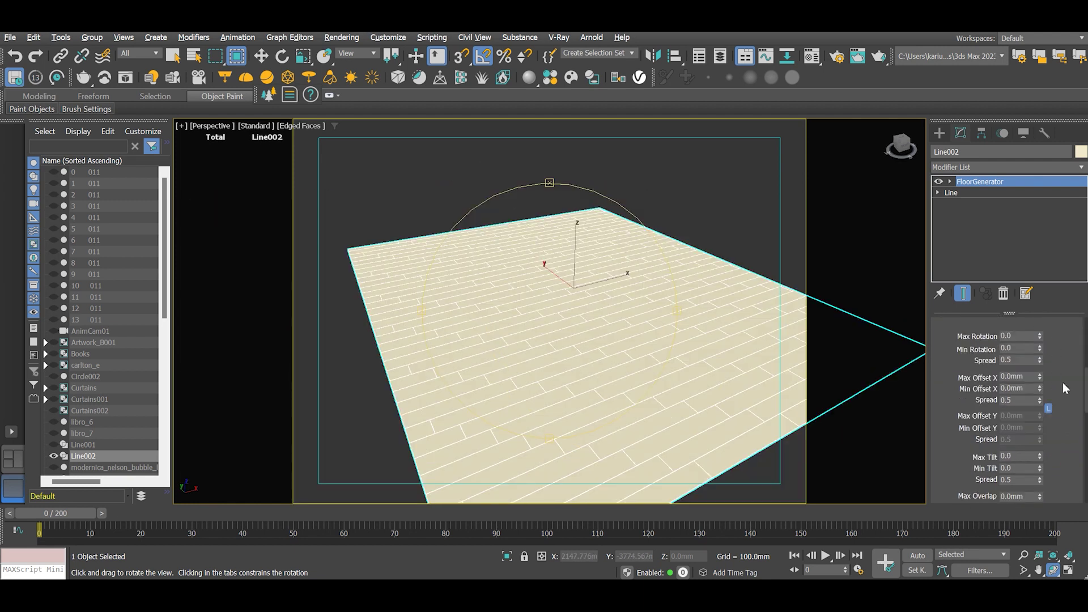
scroll(1064, 388, down, 5)
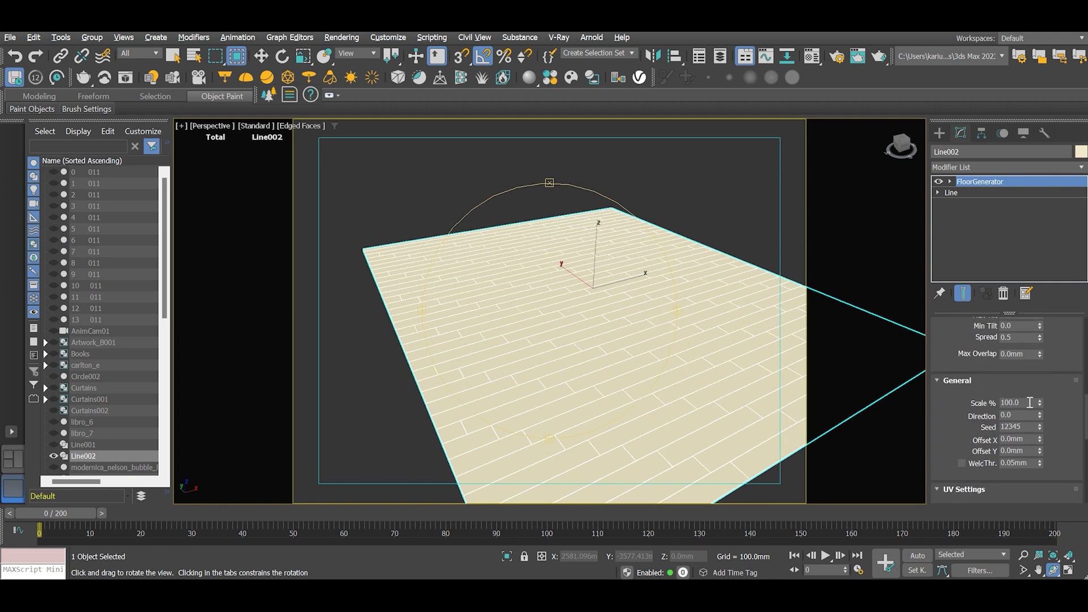
drag(1021, 417, 973, 416)
text(90)
key(Return)
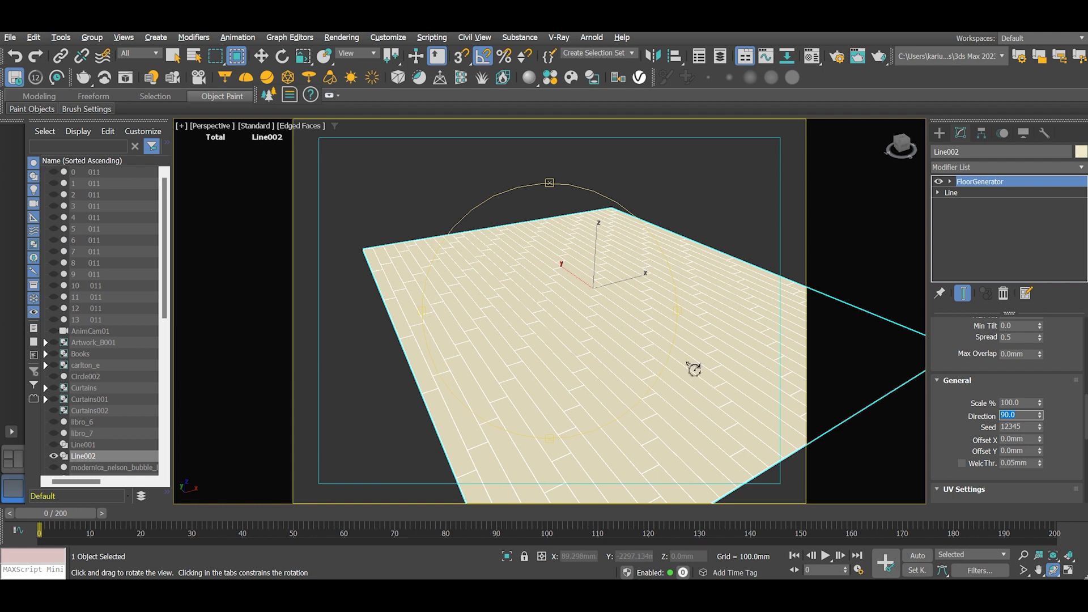
drag(593, 360, 598, 299)
key(w)
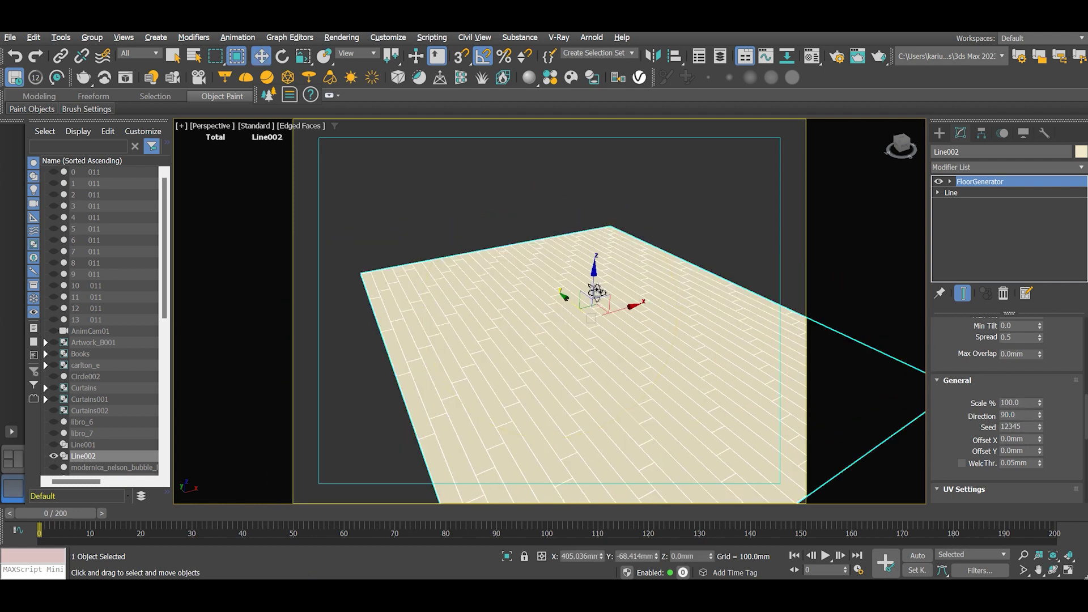
Unhide all objects so the room and furniture show together with the generated floor
click(510, 209)
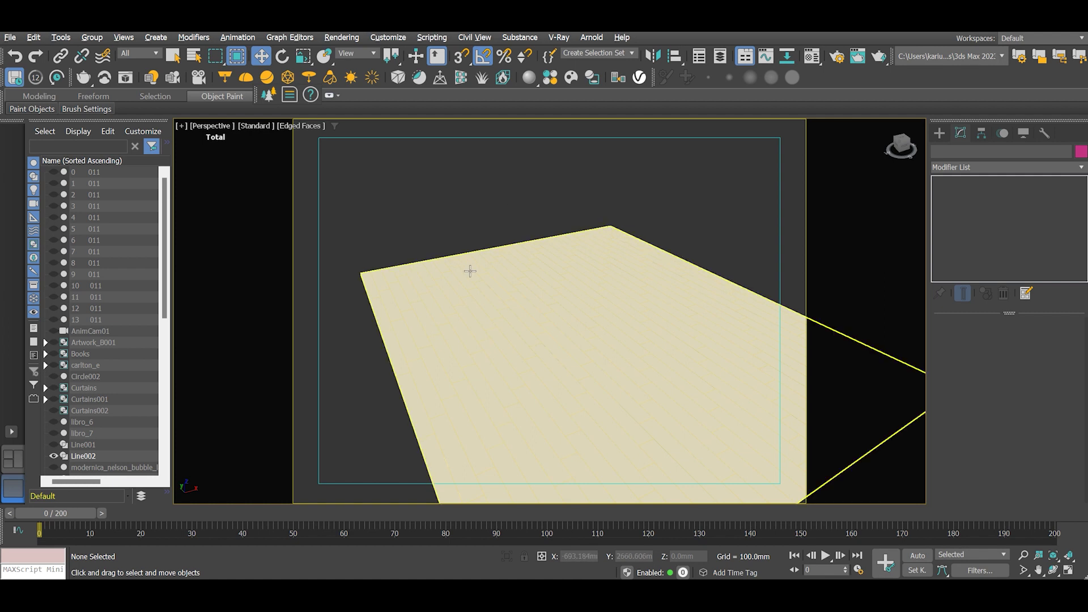
click(469, 271)
right_click(508, 209)
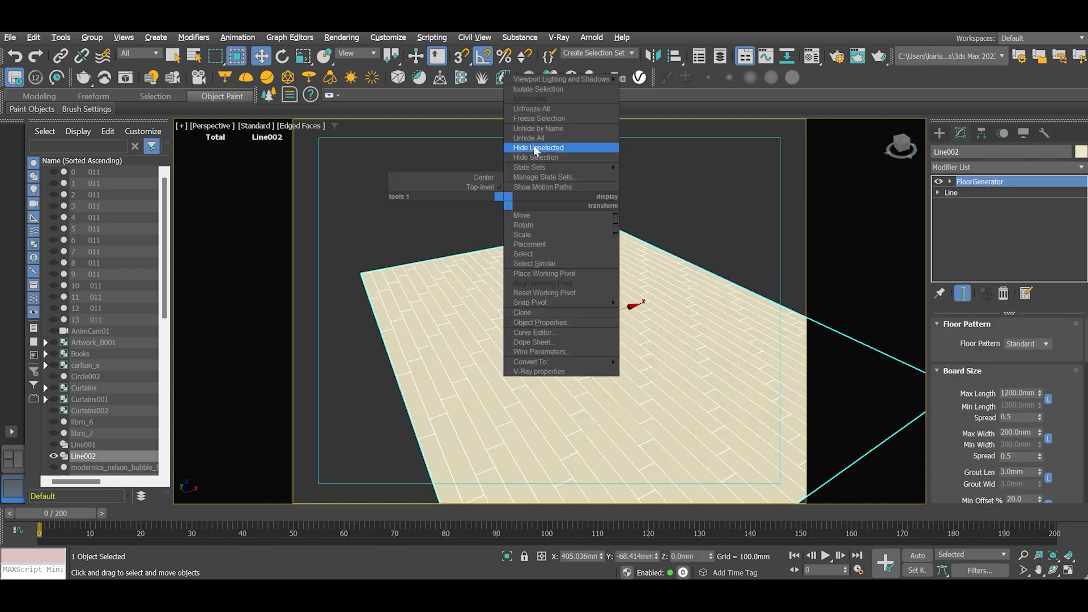
click(528, 138)
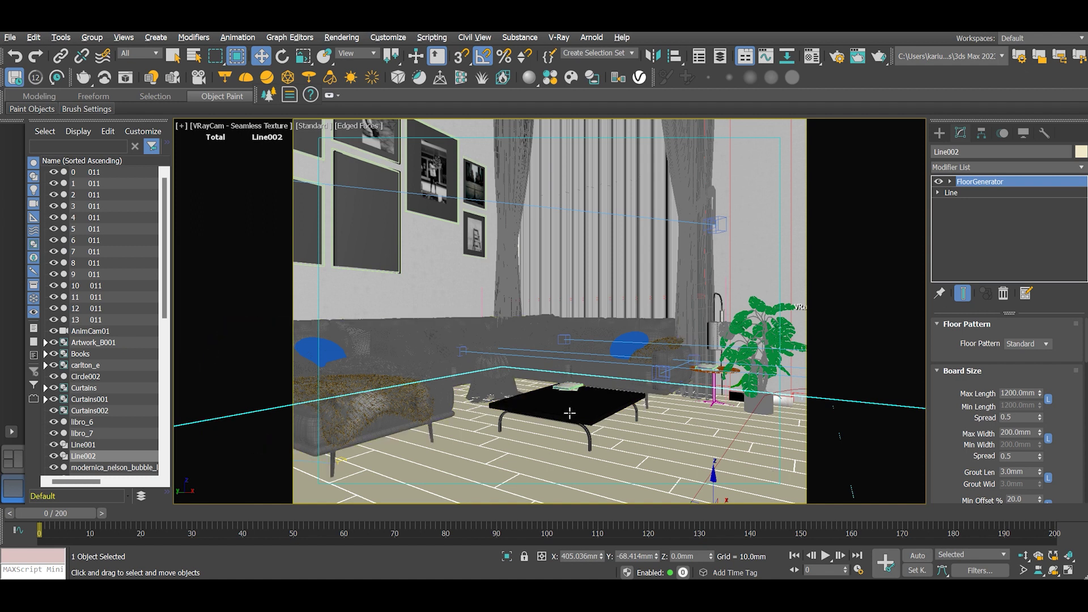
Start a V-Ray interactive render of the VRayCam - Seamless Texture view and examine the floor boards around the coffee table
click(838, 56)
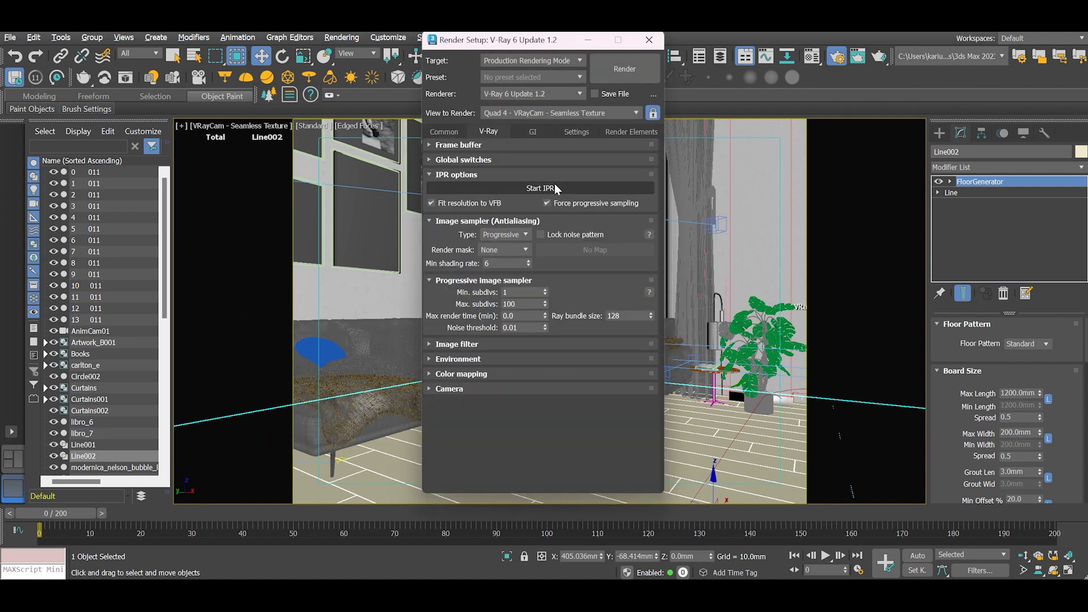
click(556, 189)
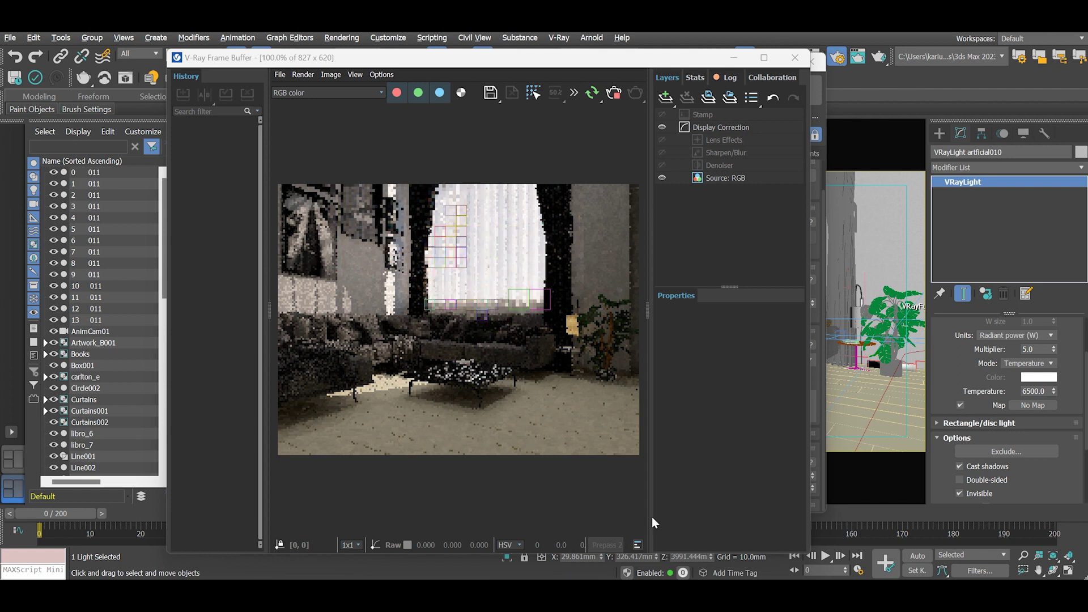
drag(612, 70, 679, 72)
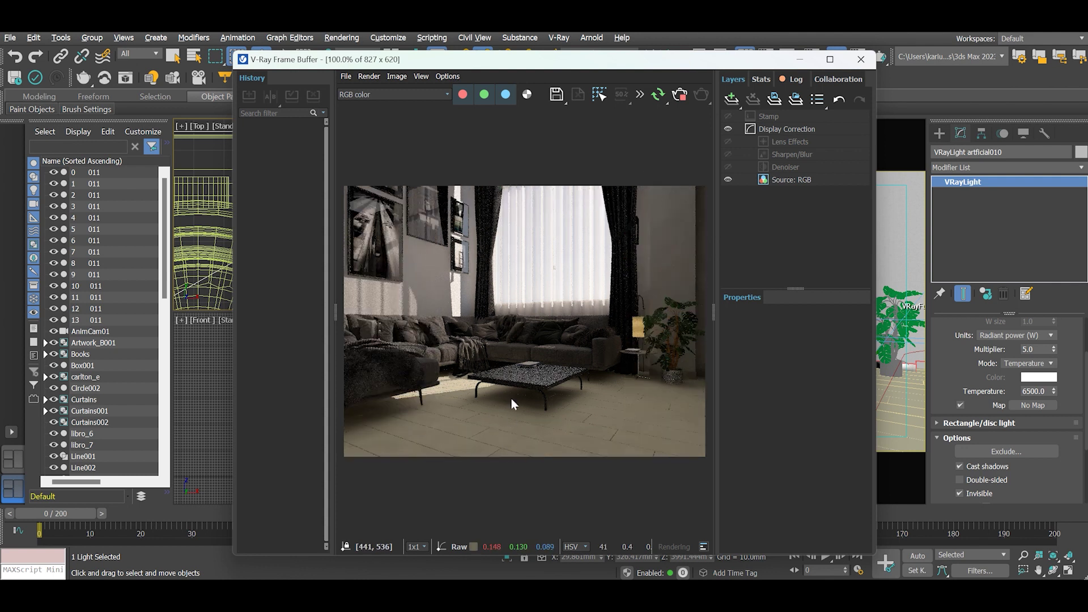
scroll(501, 434, up, 2)
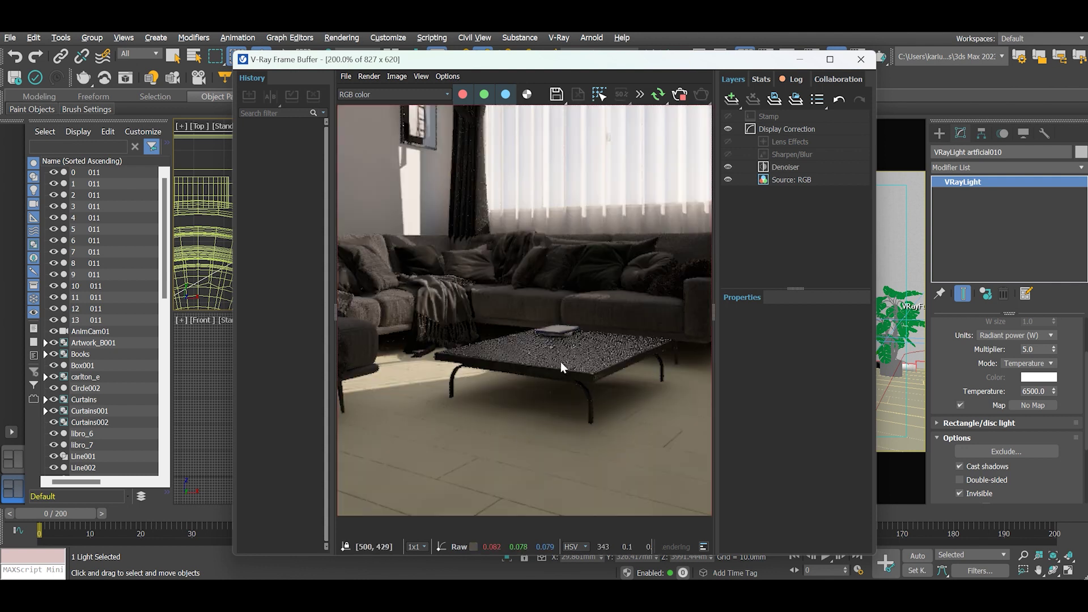
scroll(640, 420, down, 2)
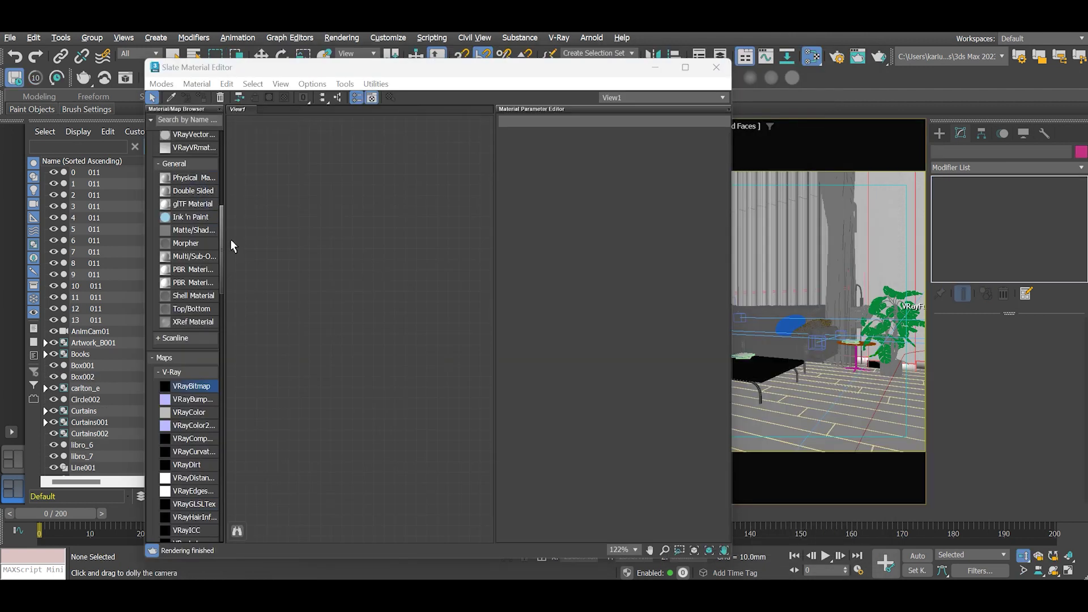
Create a new VRayMtl material node in the Slate Material Editor and reposition it in the node view
drag(223, 250, 226, 165)
double_click(182, 336)
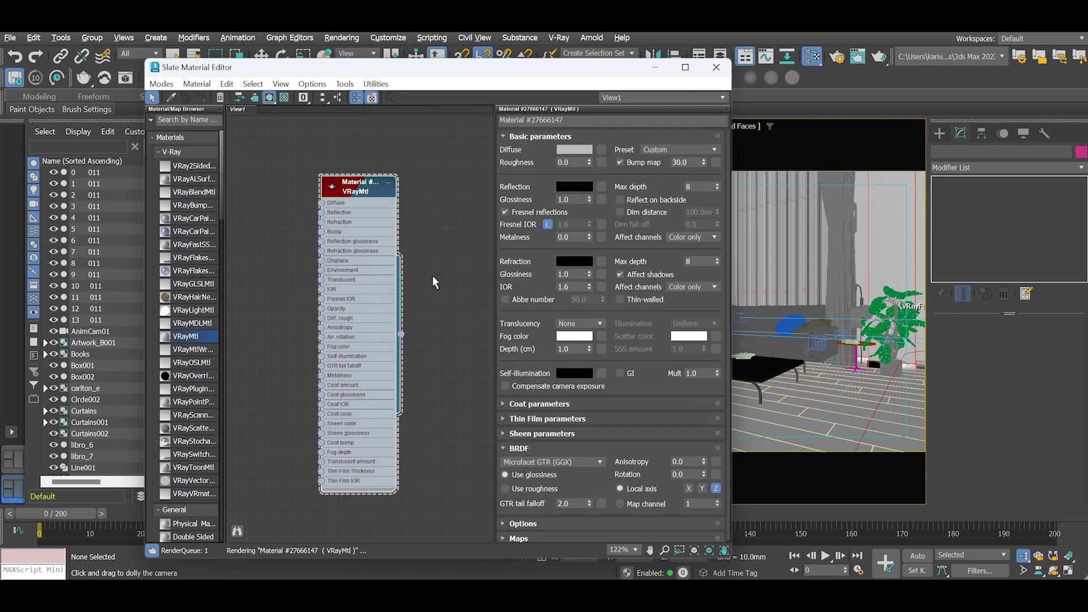
drag(360, 182, 392, 192)
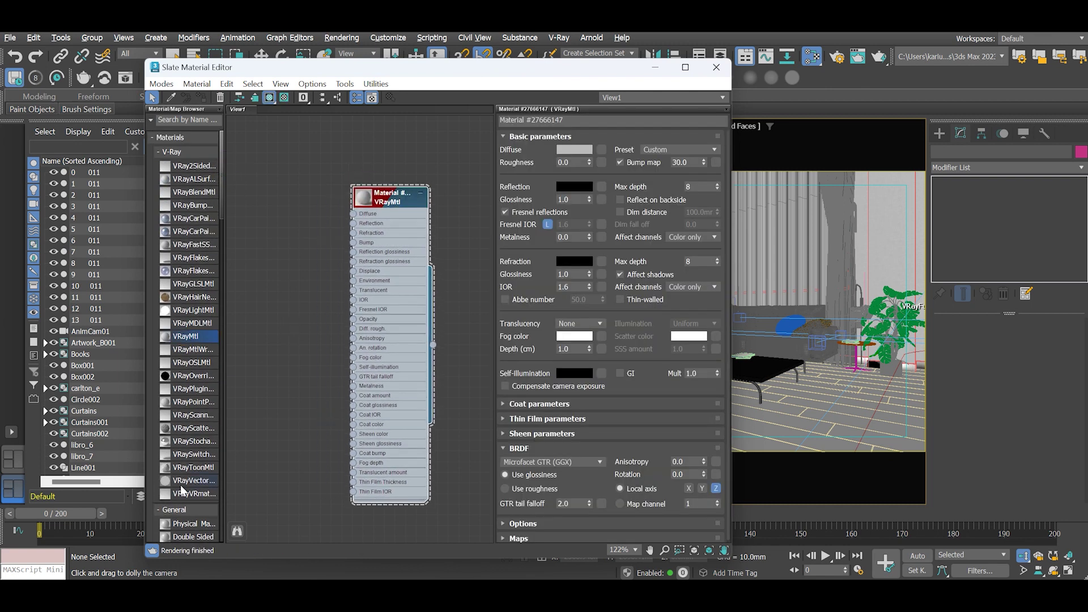
scroll(199, 362, down, 7)
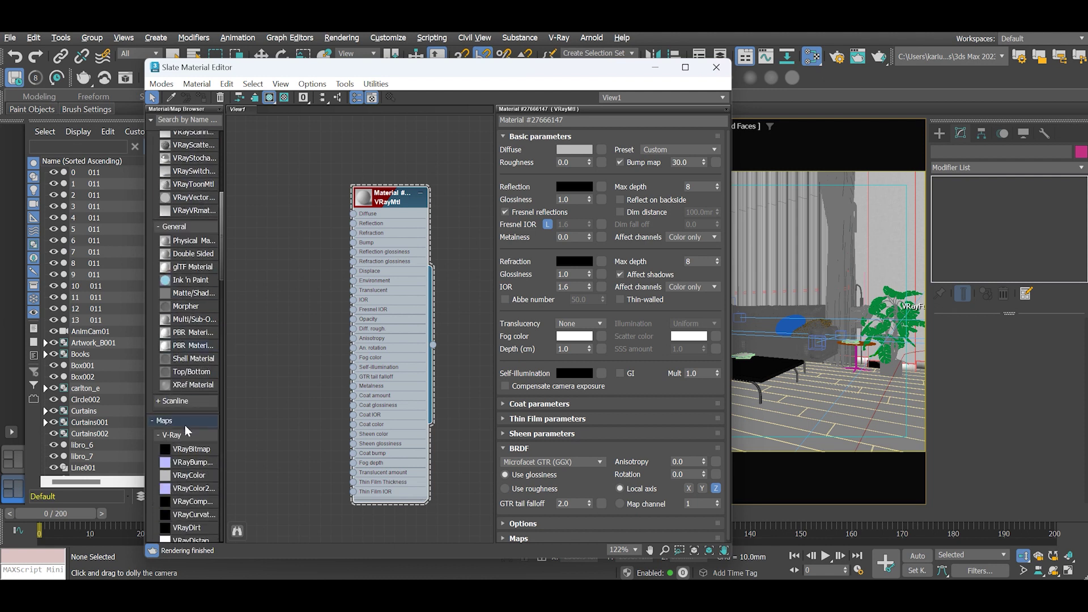
Create a VRayBitmap map from the Laminate_diffuse1 image and connect it to the material's Diffuse input
click(185, 449)
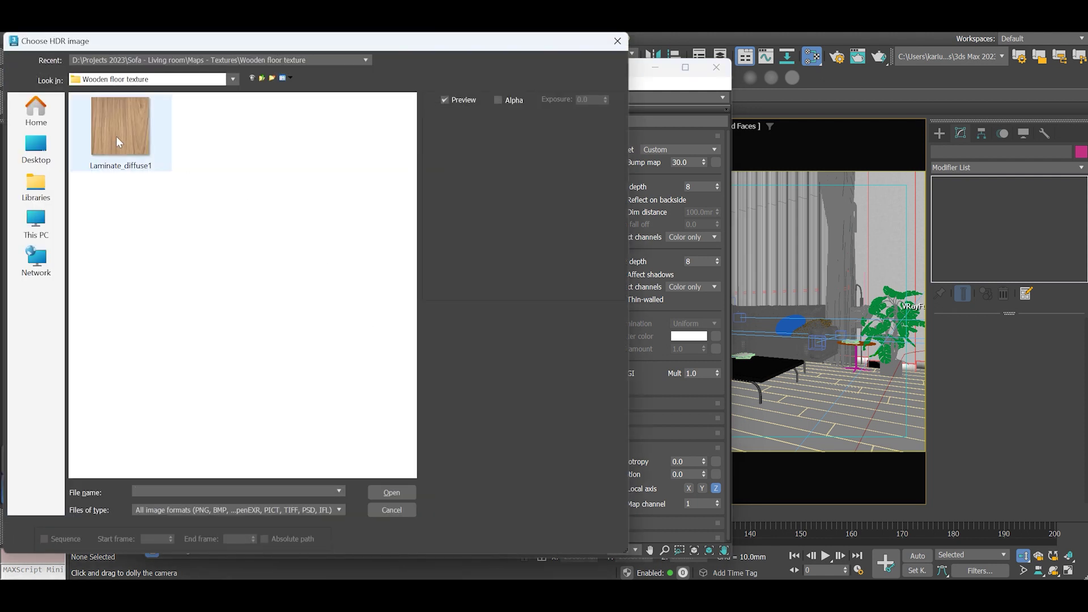
click(121, 128)
click(386, 492)
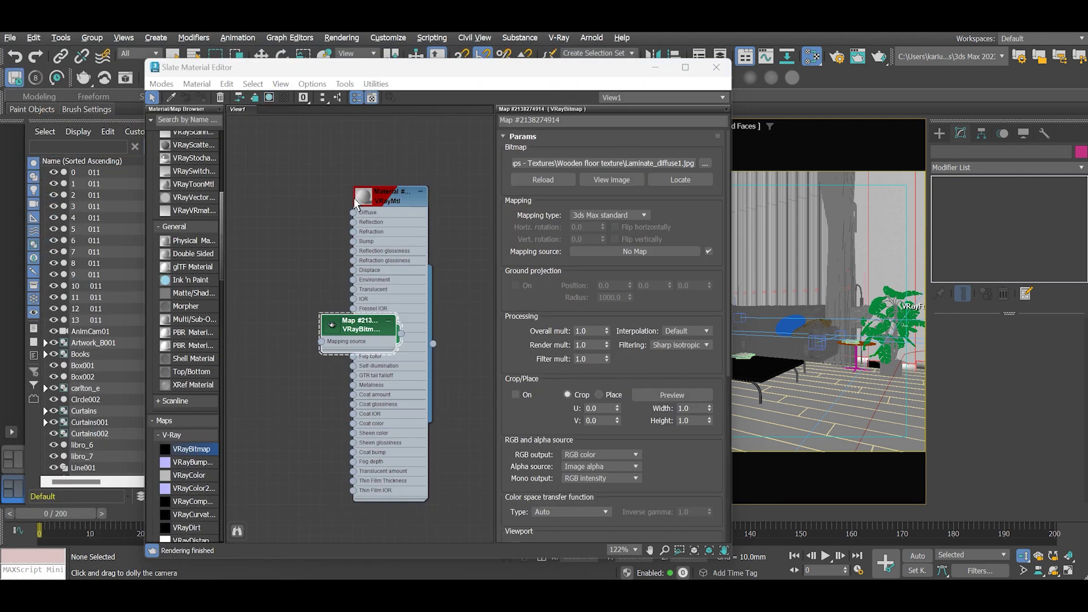
drag(368, 318, 353, 213)
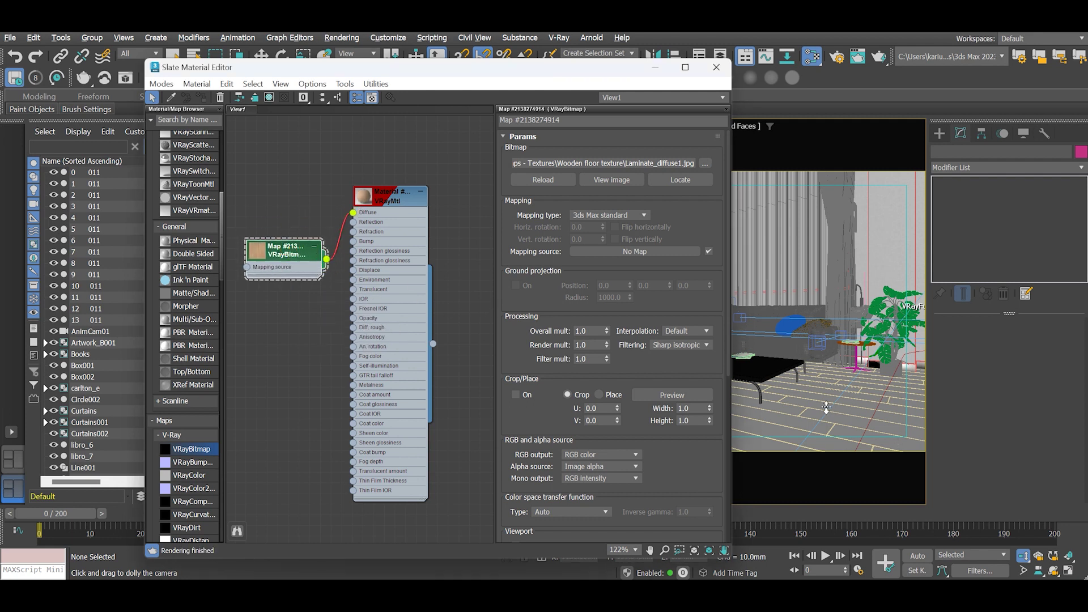
Assign the new wood VRayMtl material to the generated plank floor object in the camera view
drag(306, 67, 234, 115)
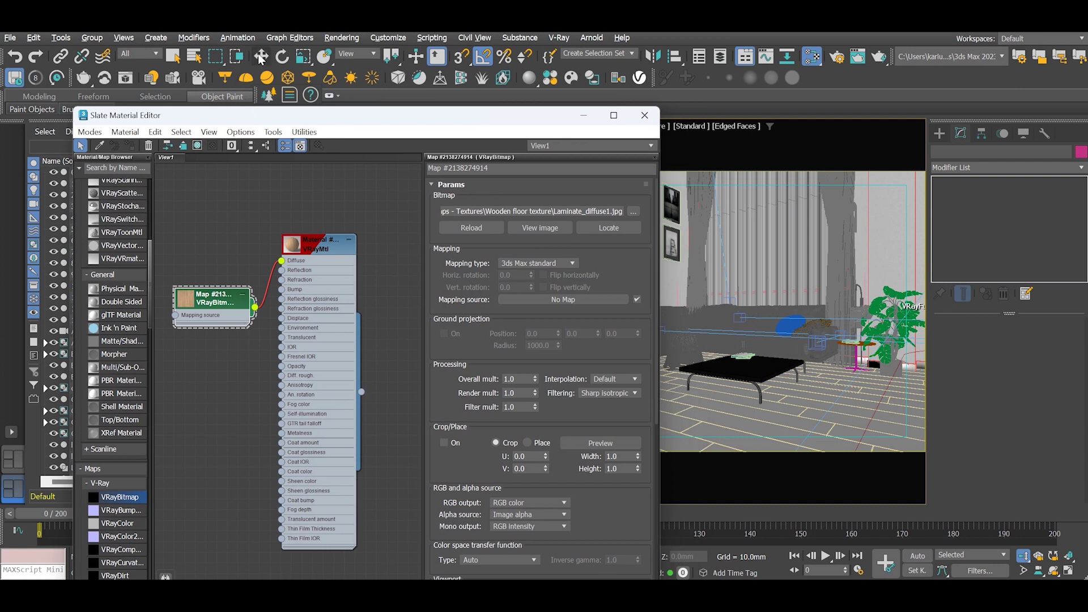
click(812, 401)
right_click(328, 245)
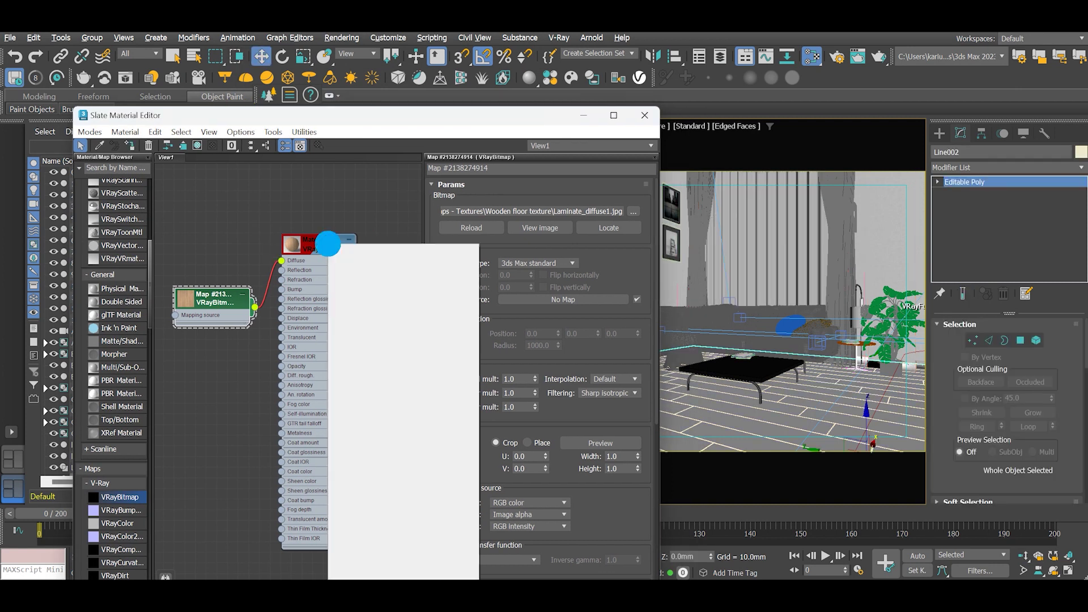
click(378, 263)
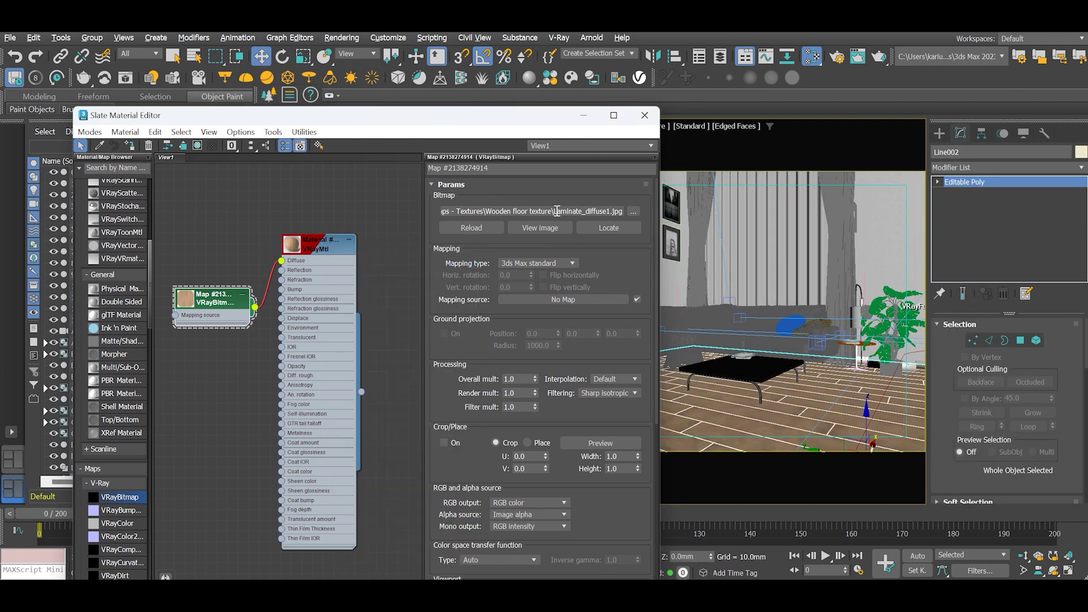
Switch the camera view to Perspective and examine the wood texture's scale on the floor boards around the coffee table
drag(533, 127, 474, 592)
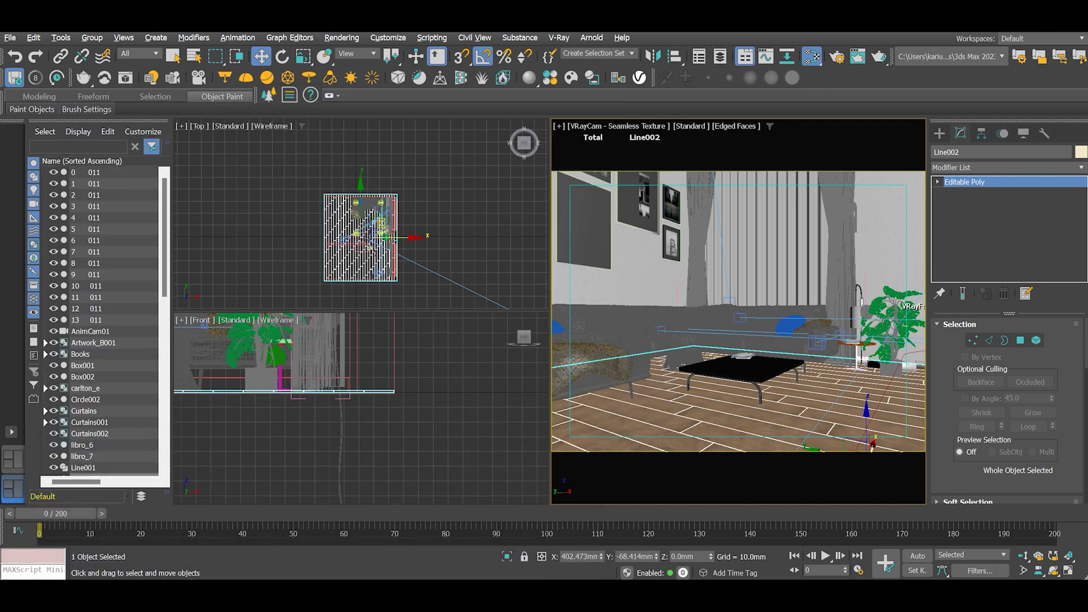
right_click(714, 368)
click(673, 422)
key(alt+w)
key(p)
click(1053, 570)
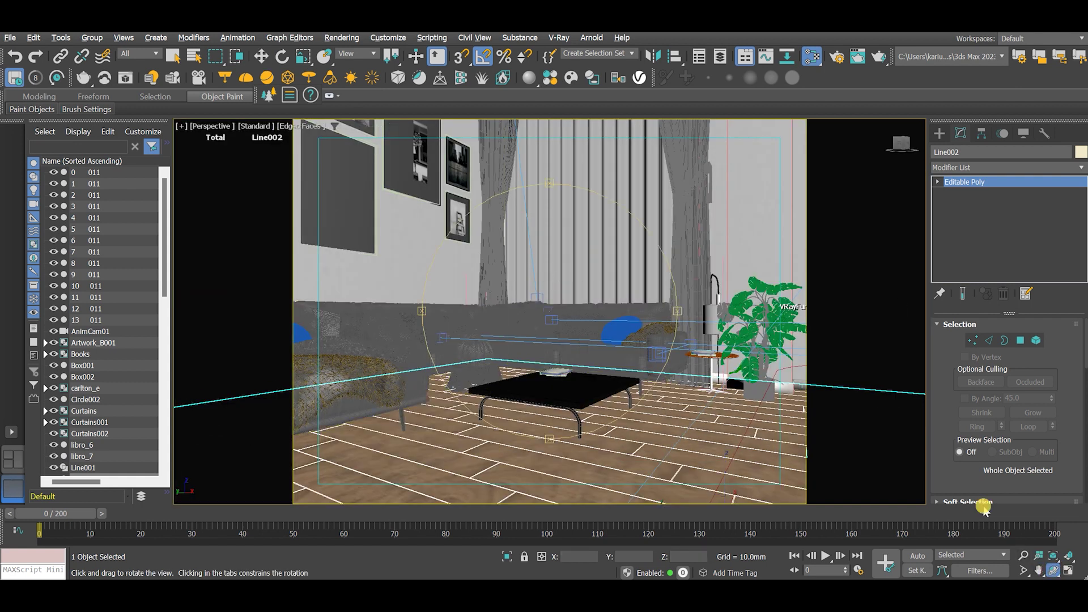
mouse_move(539, 324)
mouse_down()
mouse_move(528, 360)
mouse_move(585, 355)
mouse_move(586, 328)
mouse_move(572, 350)
mouse_move(544, 343)
mouse_move(553, 366)
mouse_up()
click(1023, 557)
mouse_move(559, 360)
middle_down()
mouse_move(662, 373)
mouse_move(661, 360)
middle_up()
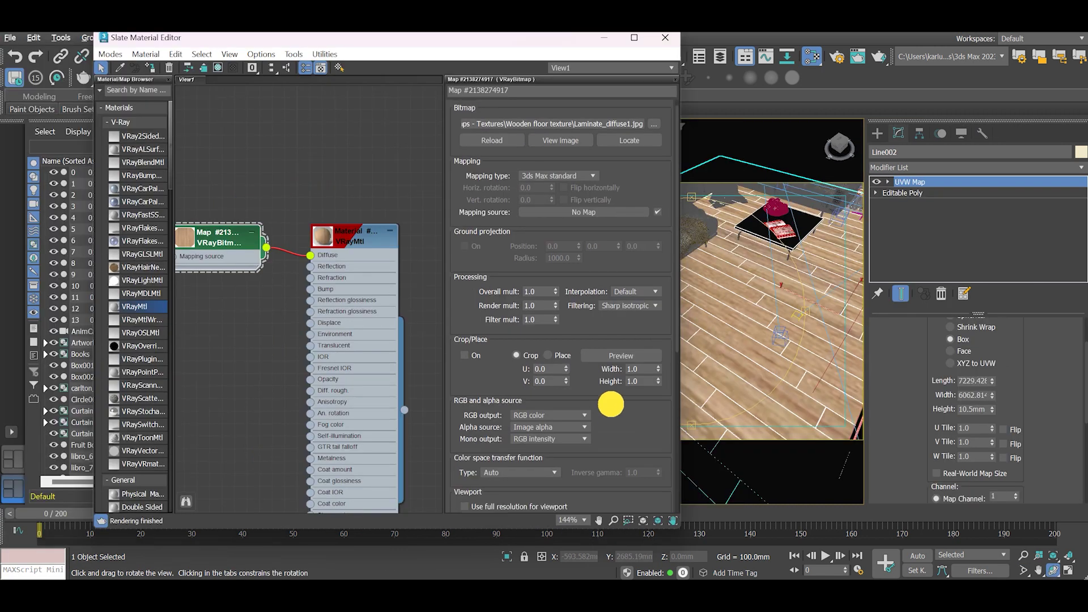
drag(611, 404, 614, 121)
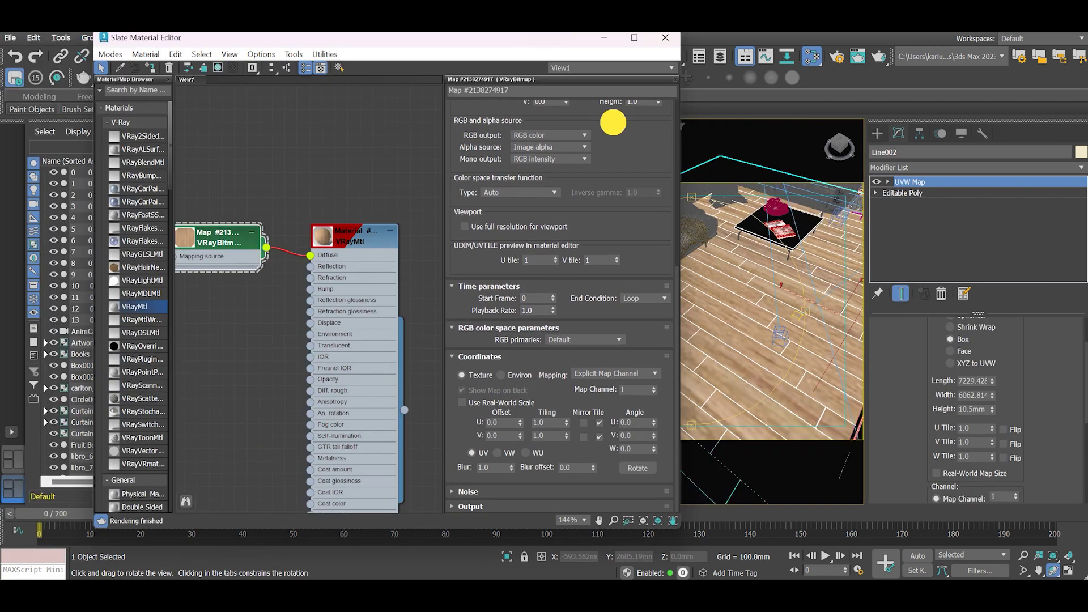
Try a tiling value of 2 for the wood bitmap in its coordinates settings
double_click(551, 422)
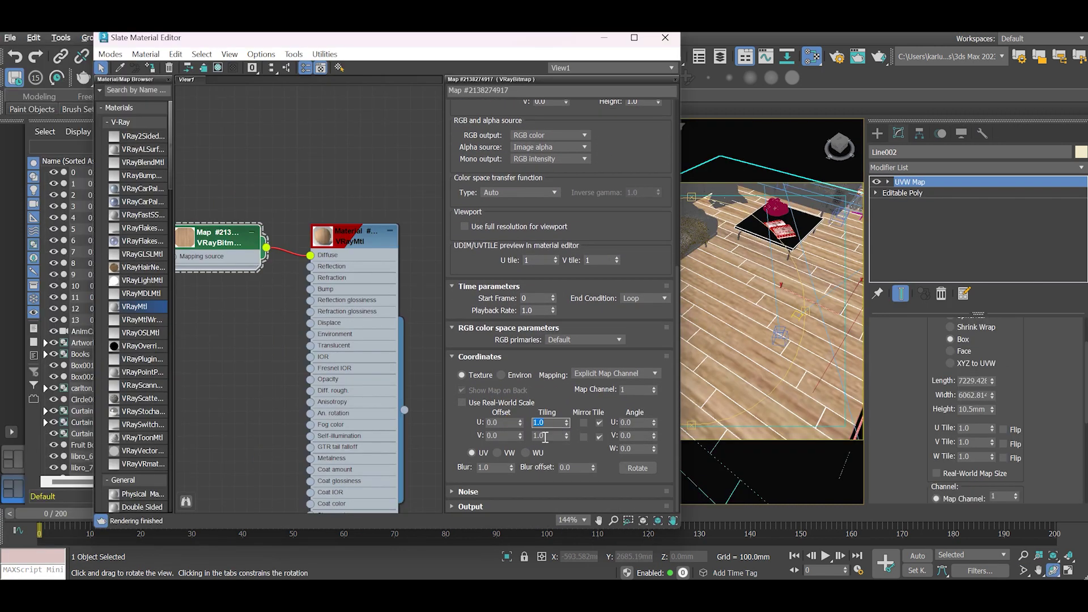
key(Tab)
text(2)
key(Return)
Set the wood bitmap's U and V tiling to 10 in its coordinates settings
drag(509, 50, 418, 57)
double_click(457, 431)
text(1)
double_click(453, 443)
text(10)
key(Return)
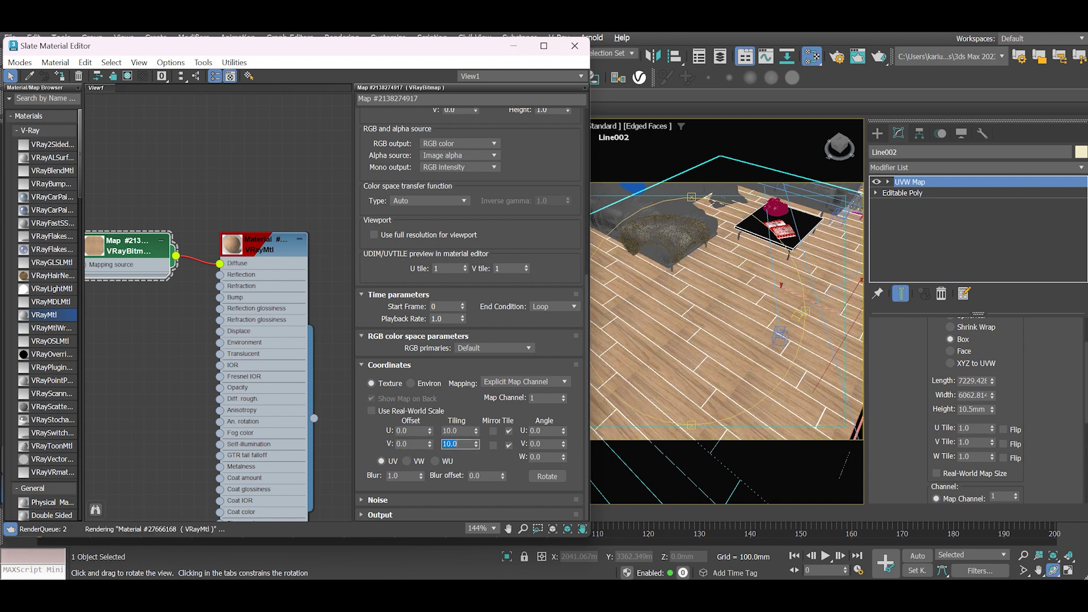
Examine the floor boards up close for visible repetition and seams in the tiled wood texture
drag(431, 42, 365, 44)
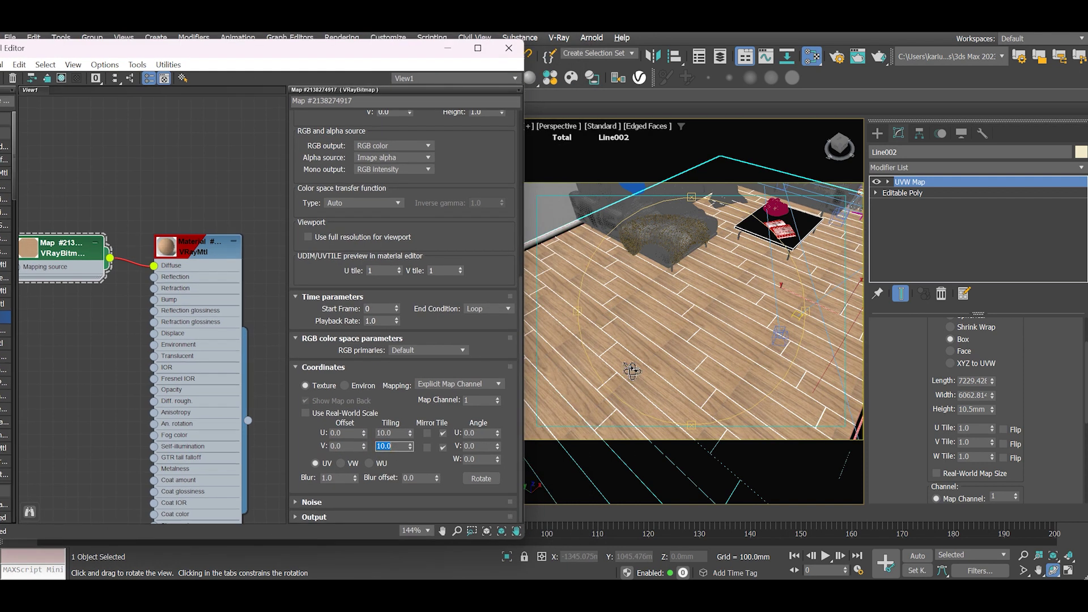
scroll(631, 369, up, 3)
scroll(678, 335, down, 4)
drag(668, 338, 663, 372)
scroll(610, 365, up, 6)
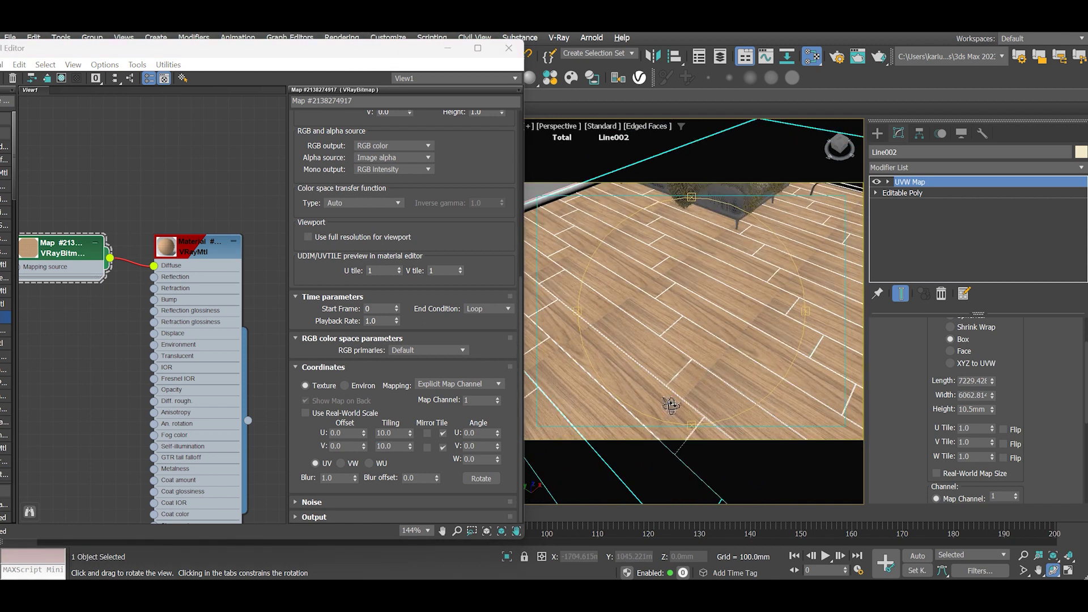
drag(753, 316, 610, 317)
scroll(616, 315, up, 3)
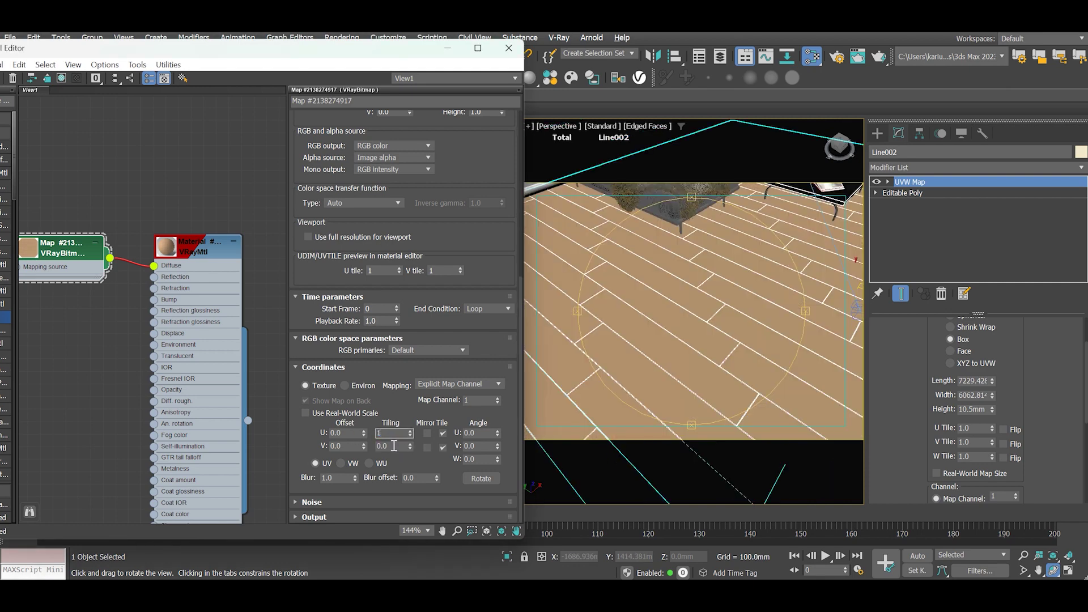
Reset the wood bitmap's U and V tiling to 1
double_click(394, 446)
text(1)
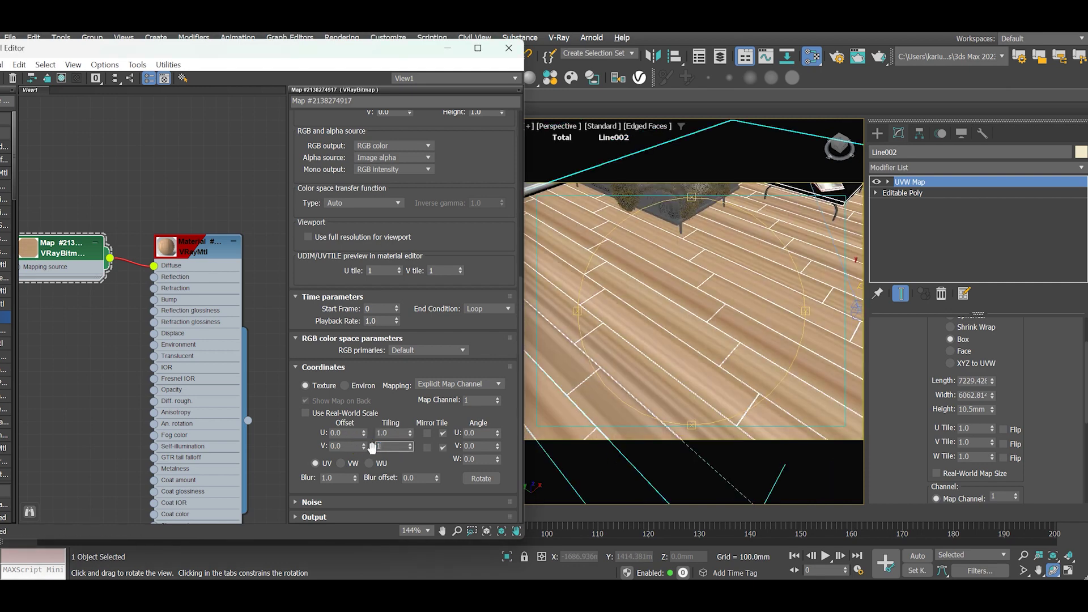
key(Return)
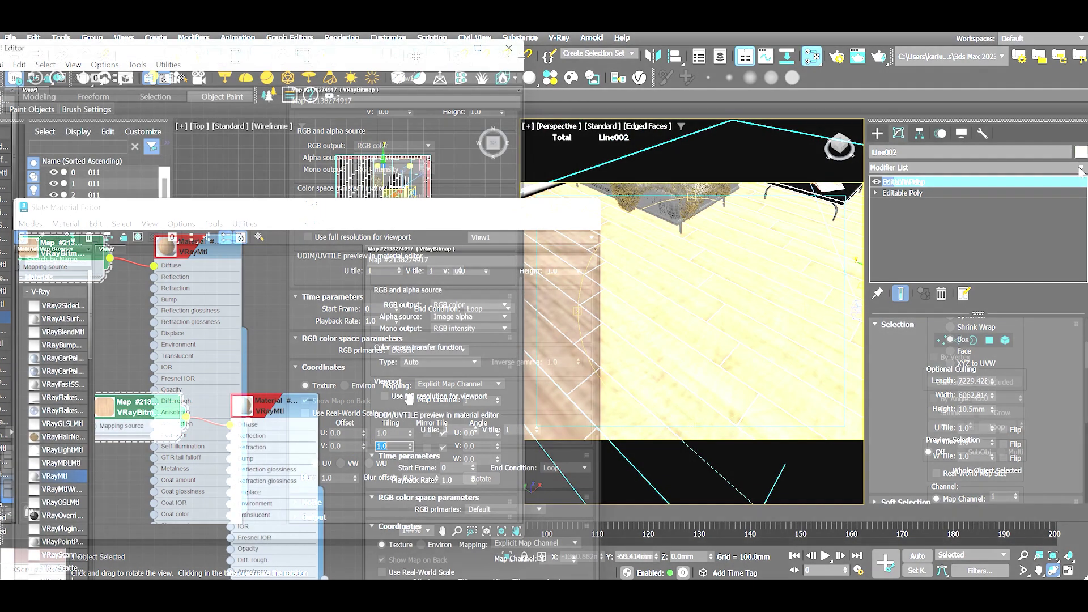
Add a UVW Map modifier to the floor object above its Editable Poly
scroll(941, 487, down, 1)
key(u)
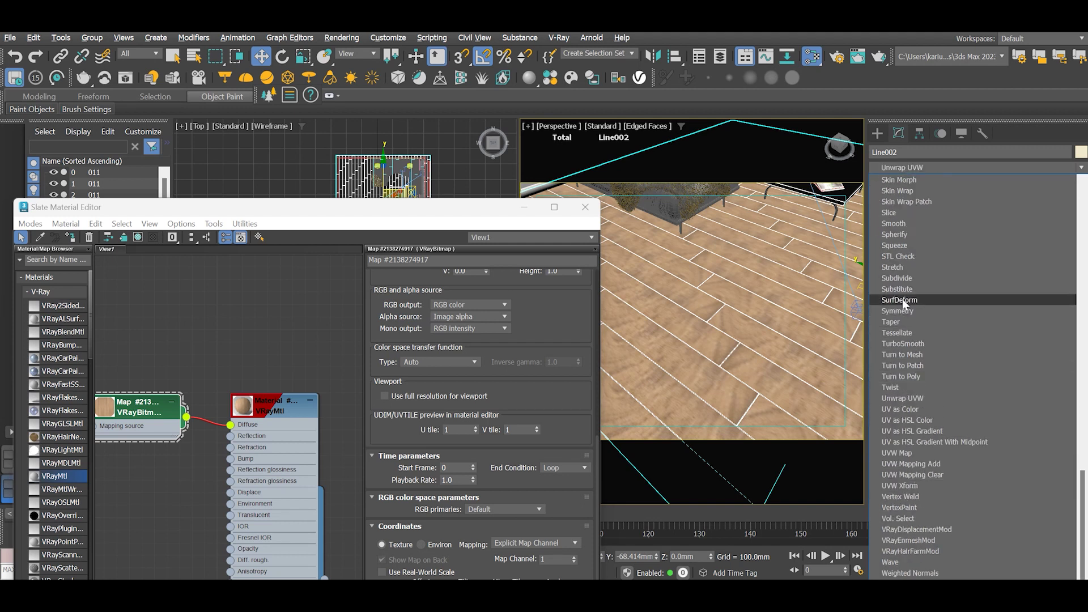
click(907, 454)
drag(466, 211, 434, 67)
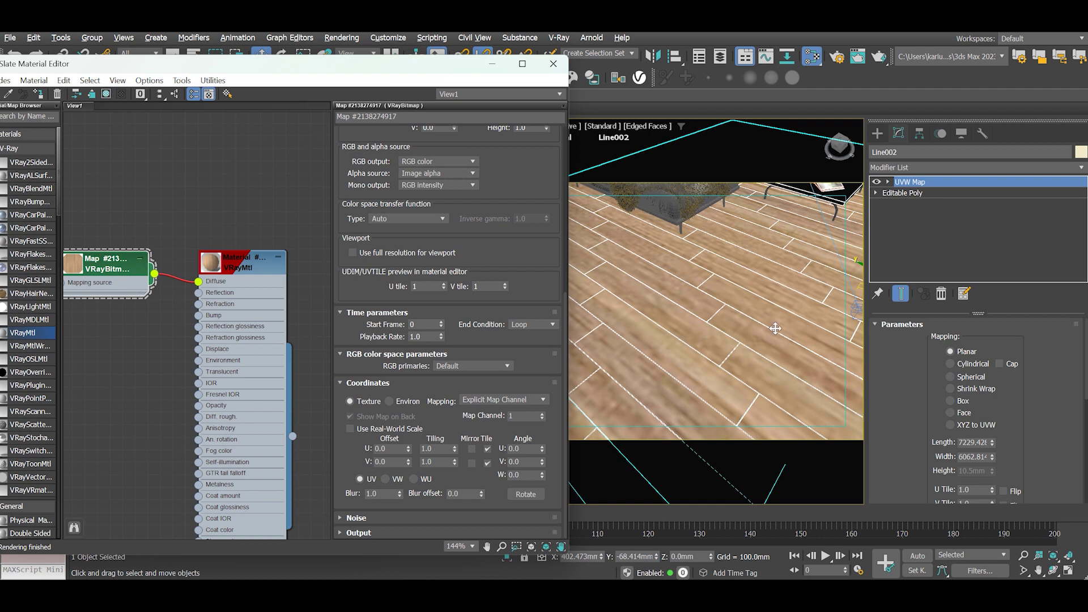
Set the UVW Map modifier's U Tile and V Tile to 2
scroll(996, 435, down, 2)
double_click(974, 437)
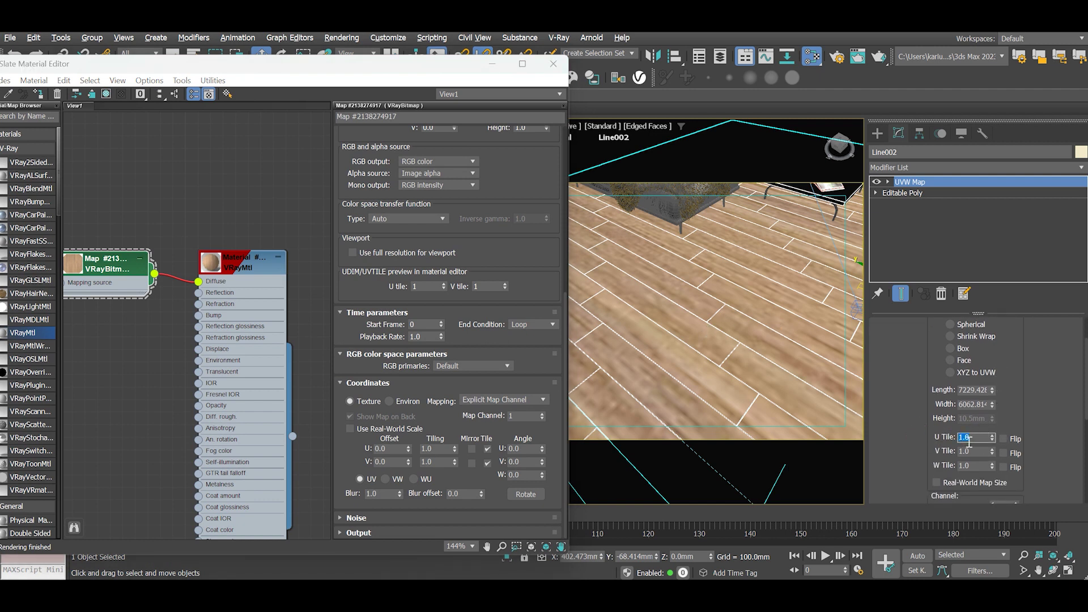
key(Tab)
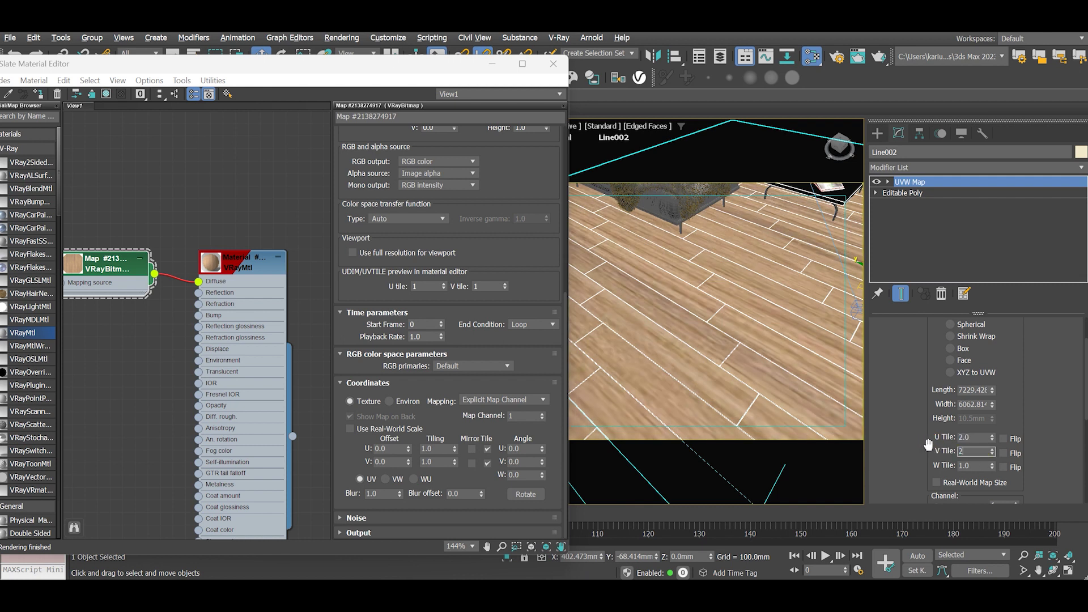
text(2)
key(Return)
Set the UVW Map modifier's U Tile and V Tile to 5
drag(986, 437, 939, 449)
text(5)
text(5)
key(Return)
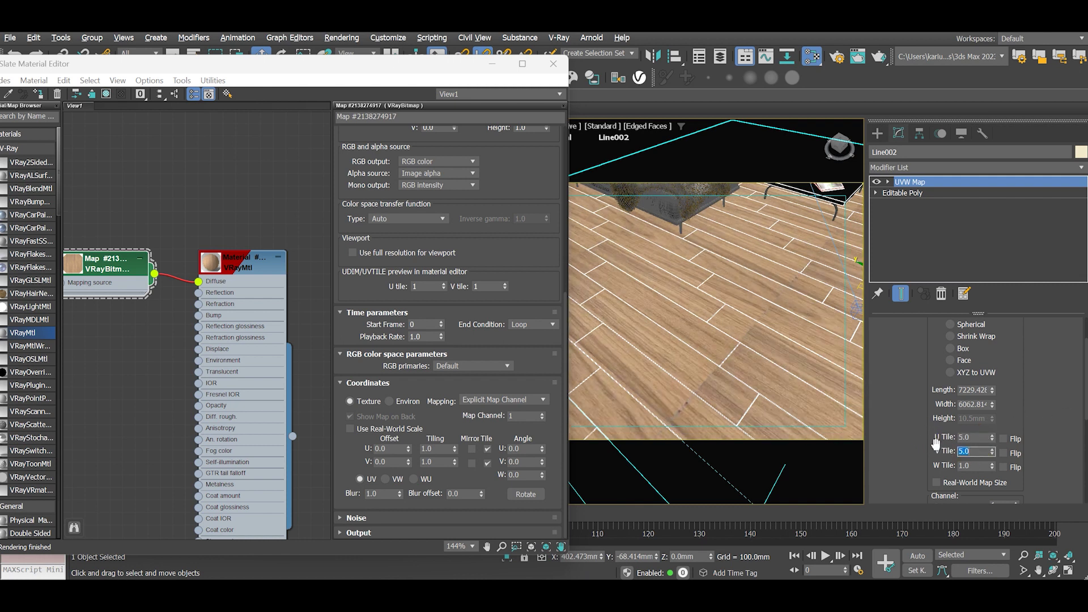
Check the texture seams on the floor boards and set the UVW Map modifier's U Tile and V Tile to 10
drag(426, 75, 247, 126)
scroll(635, 345, down, 3)
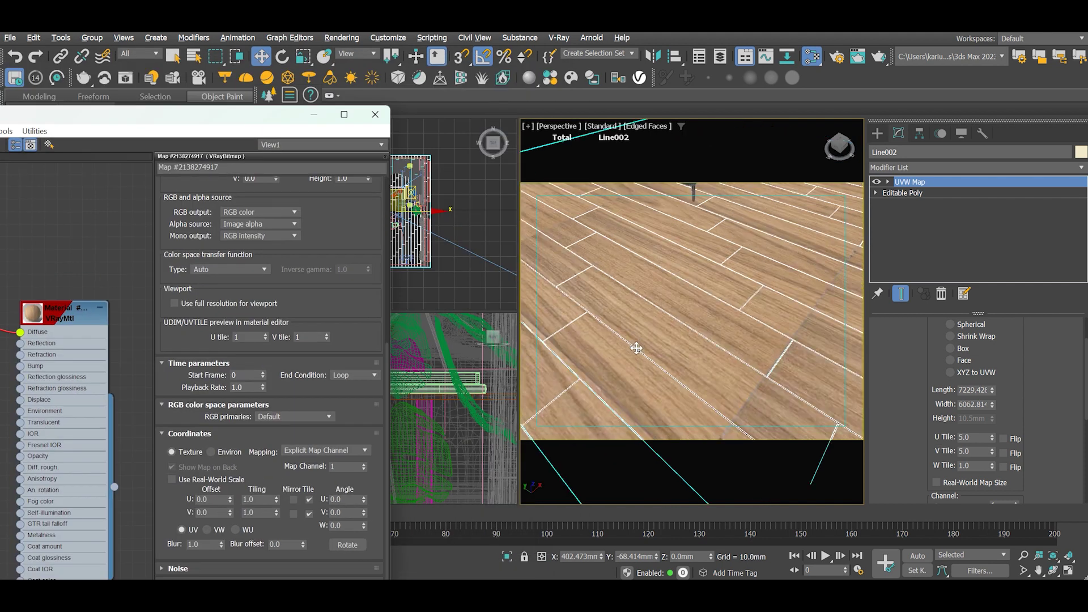
scroll(603, 320, up, 4)
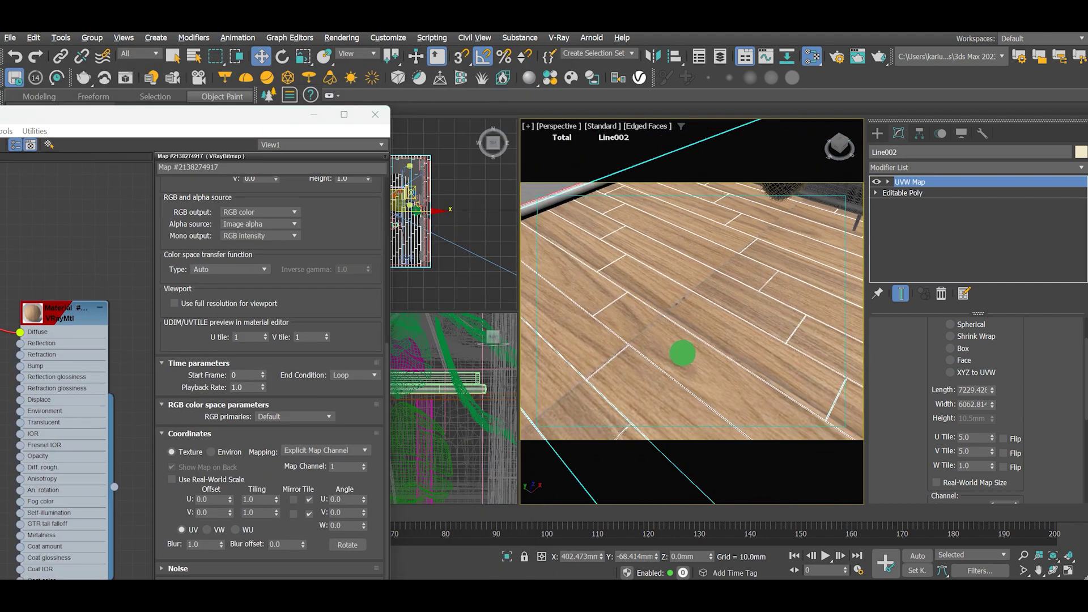
alt+middle_drag(741, 329, 818, 370)
double_click(974, 438)
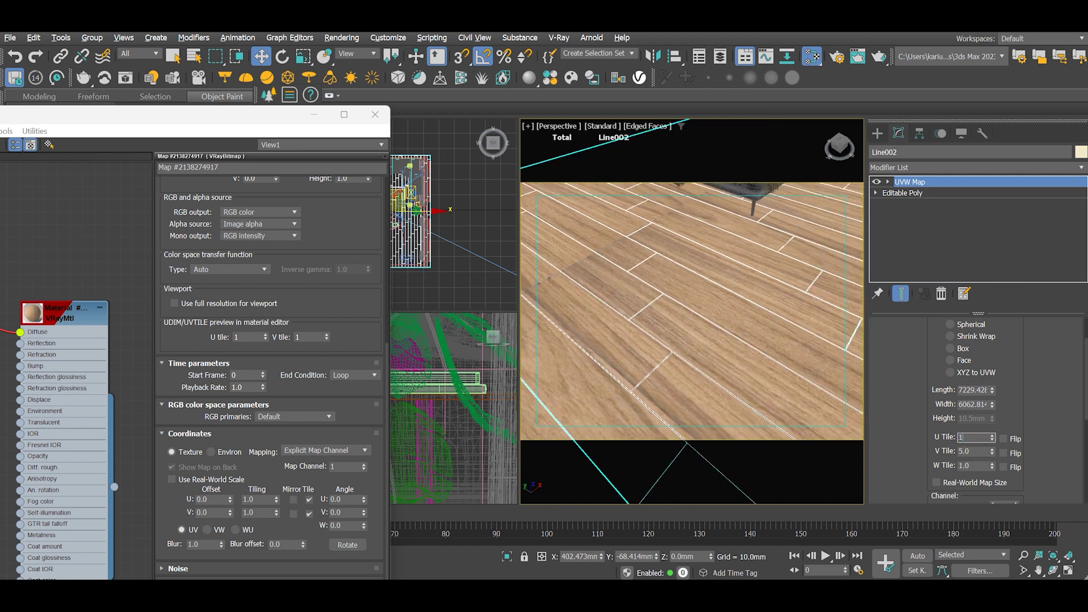
text(10)
key(Tab)
text(10)
key(Return)
Examine the floor near the sofa for repeating patterns and visible seams between the texture tiles
scroll(630, 325, down, 3)
alt+middle_drag(710, 331, 700, 331)
scroll(697, 332, up, 3)
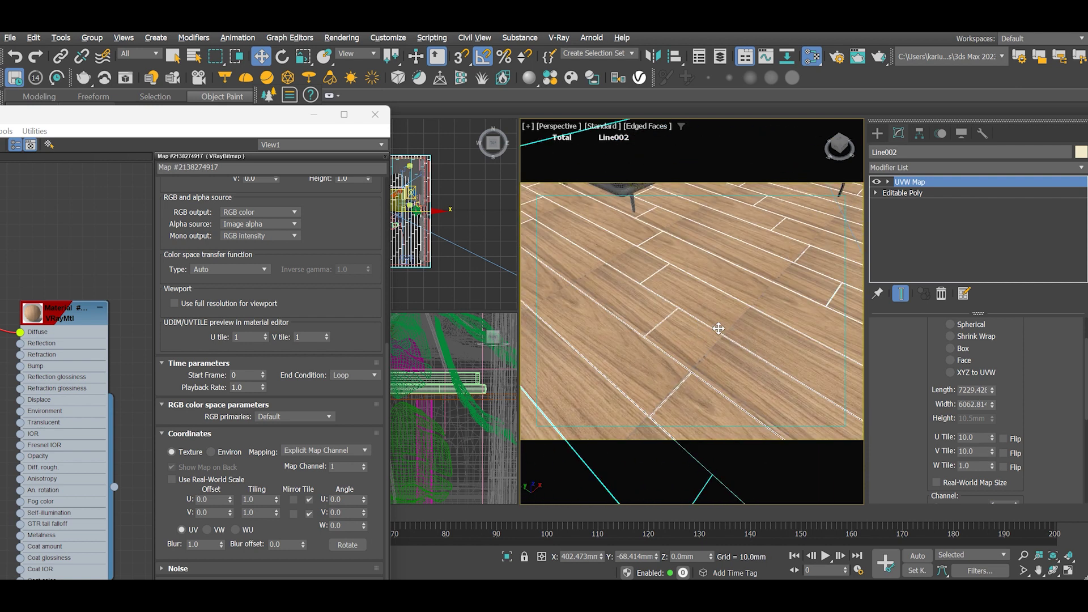
mouse_move(690, 324)
alt+middle_down()
mouse_move(790, 364)
mouse_move(635, 364)
mouse_move(724, 333)
mouse_move(760, 378)
alt+middle_up()
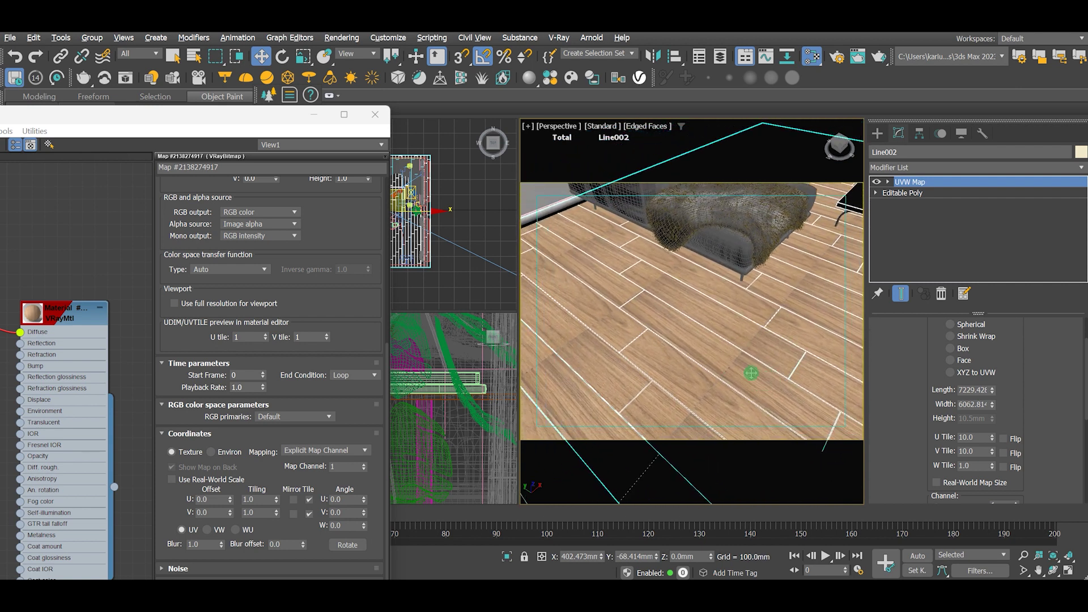
scroll(745, 367, up, 3)
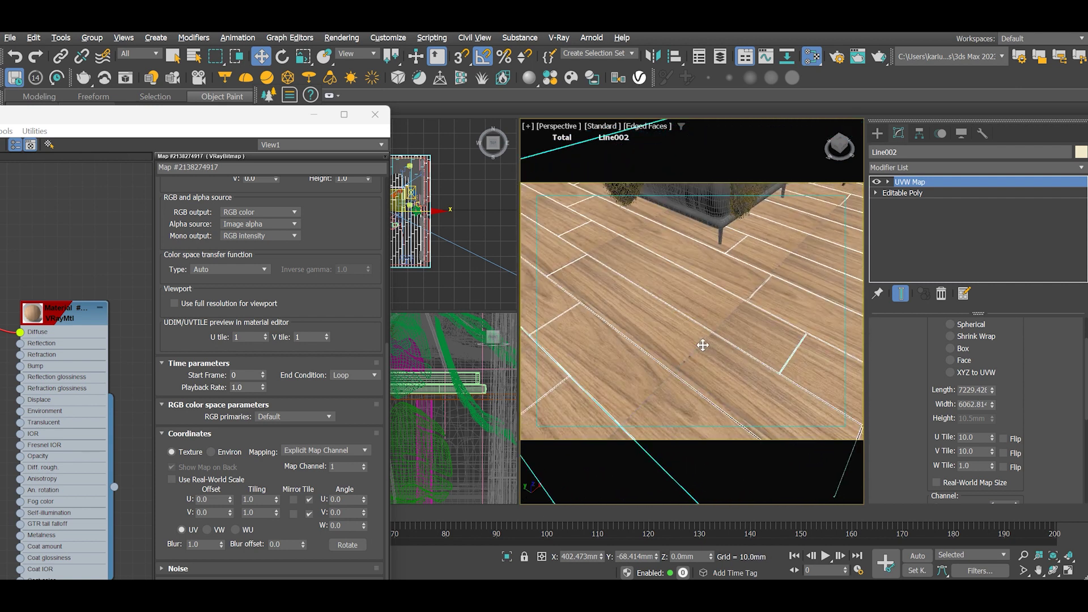
scroll(720, 317, down, 3)
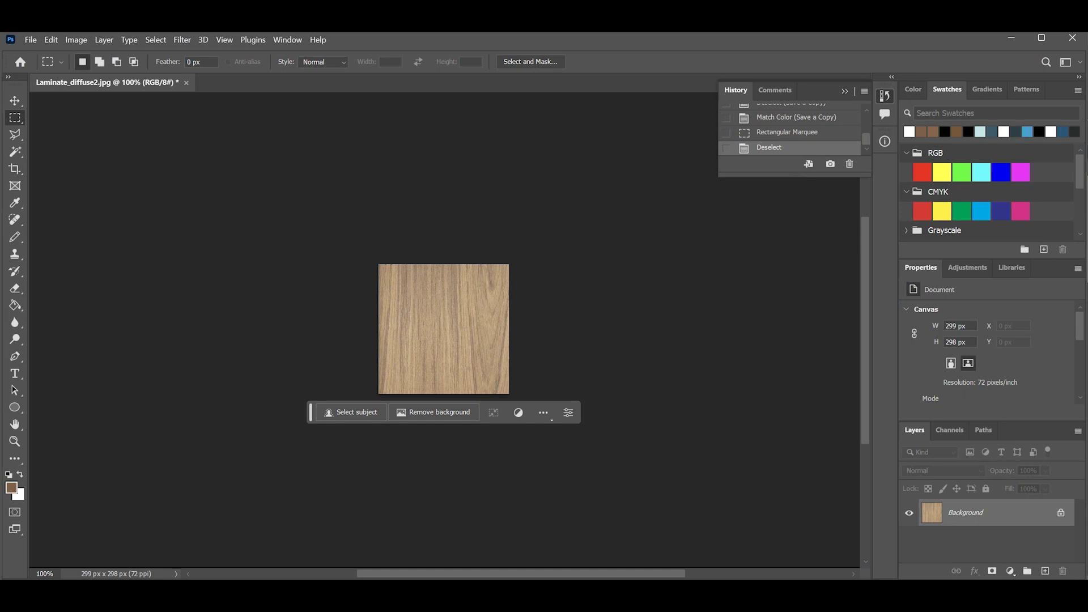
In Photoshop, convert the Background of Laminate_diffuse2.jpg into a regular layer named Layer 0 and select the whole image
double_click(1025, 514)
click(647, 194)
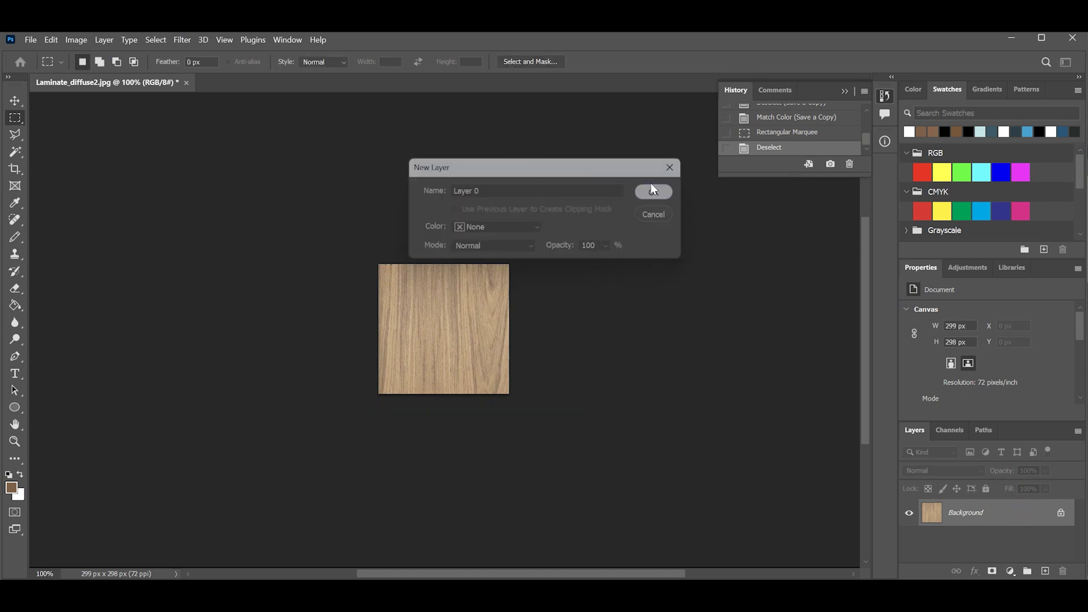
drag(357, 212, 672, 477)
Enlarge the canvas of Laminate_diffuse2.jpg to 1024 pixels wide and 1024 pixels high
click(103, 39)
mouse_move(76, 39)
mouse_move(90, 76)
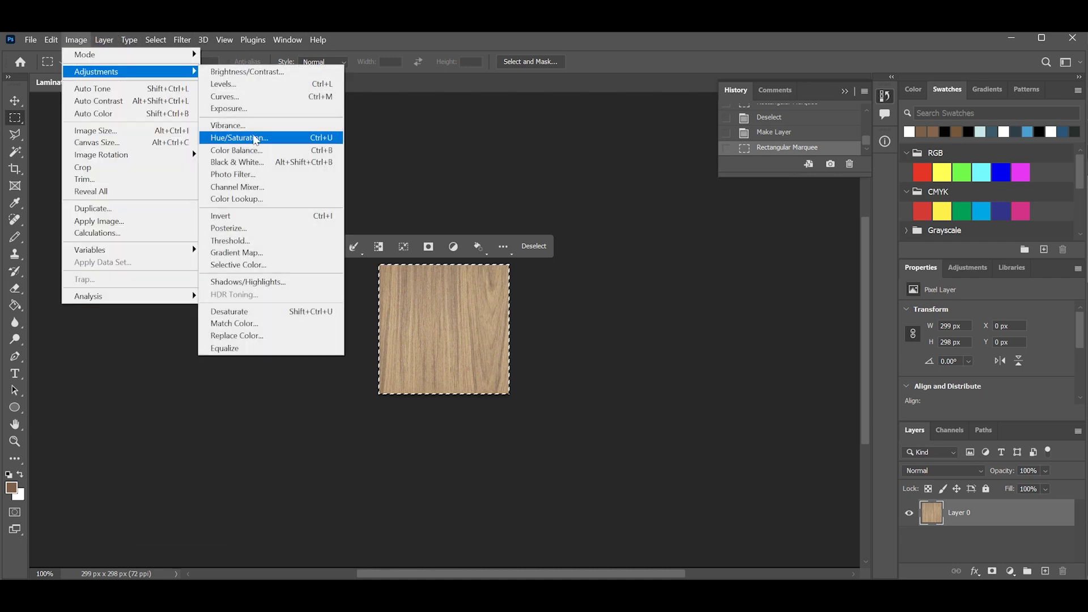
click(96, 143)
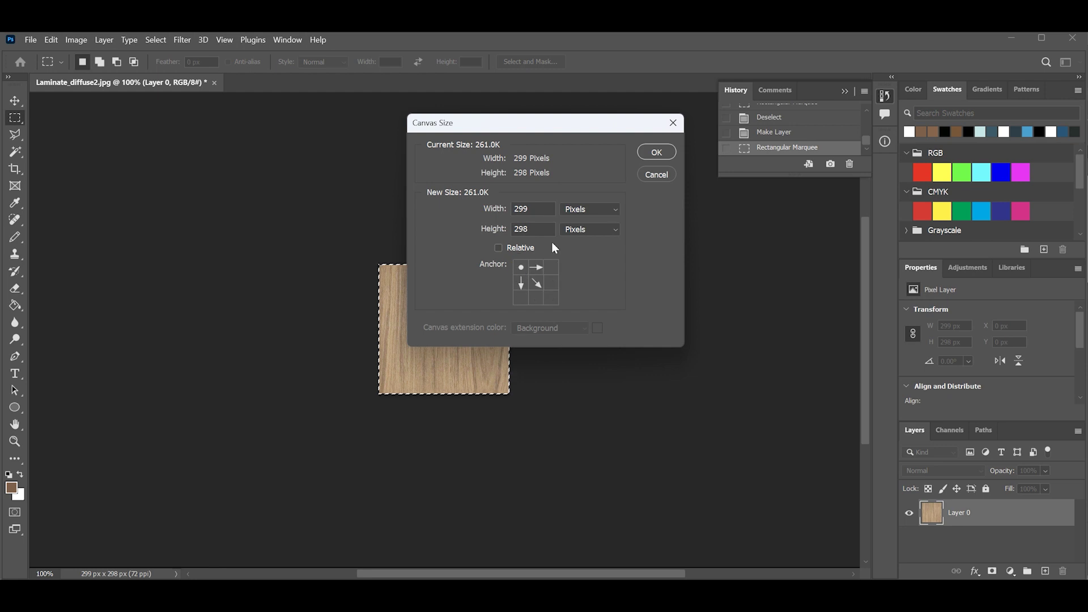
double_click(535, 208)
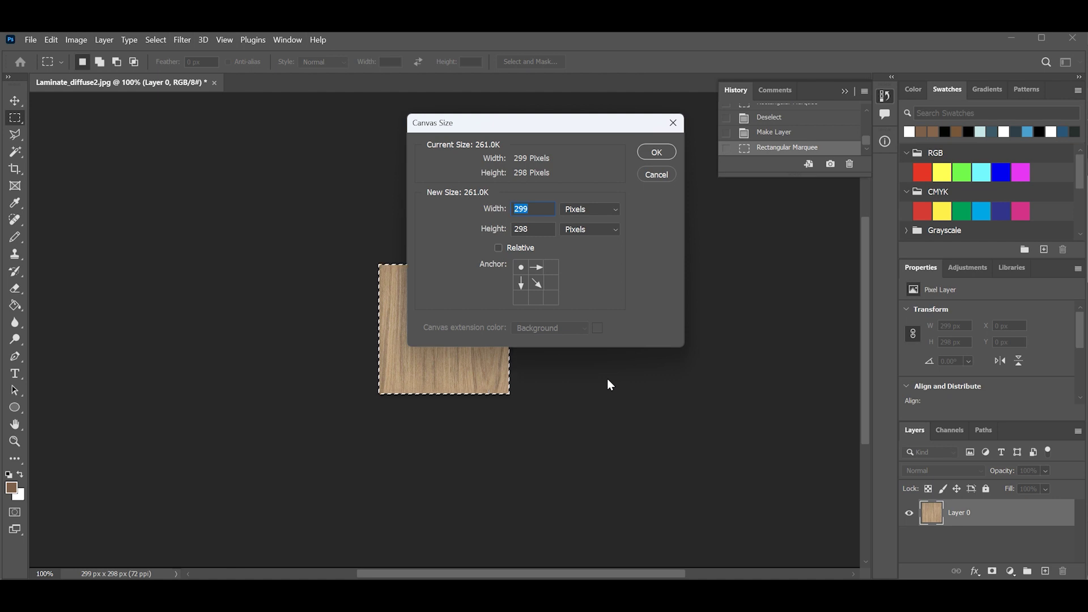
text(800)
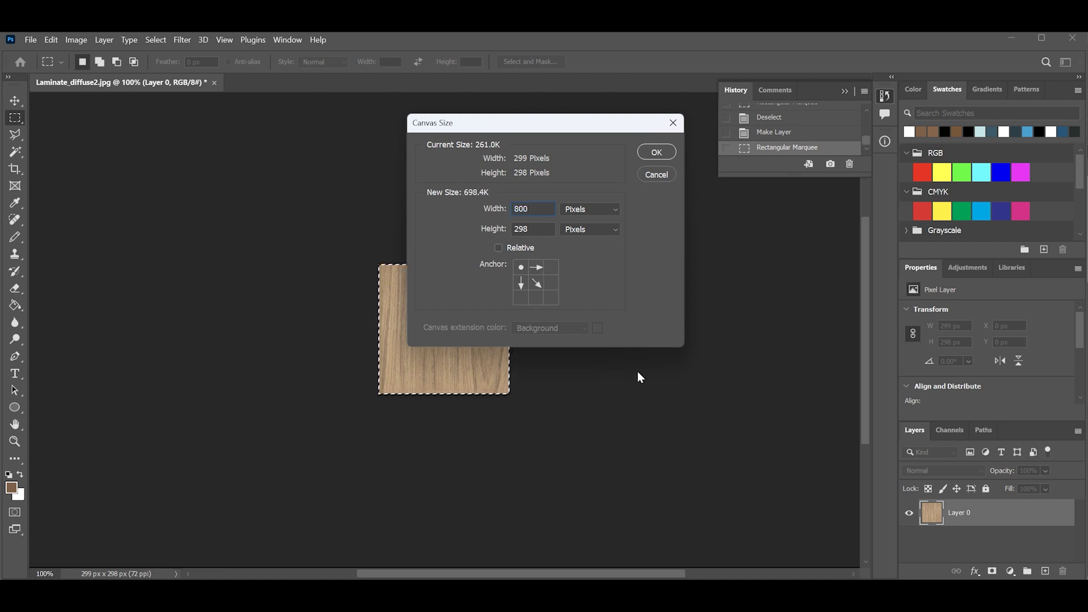
click(468, 206)
text(1)
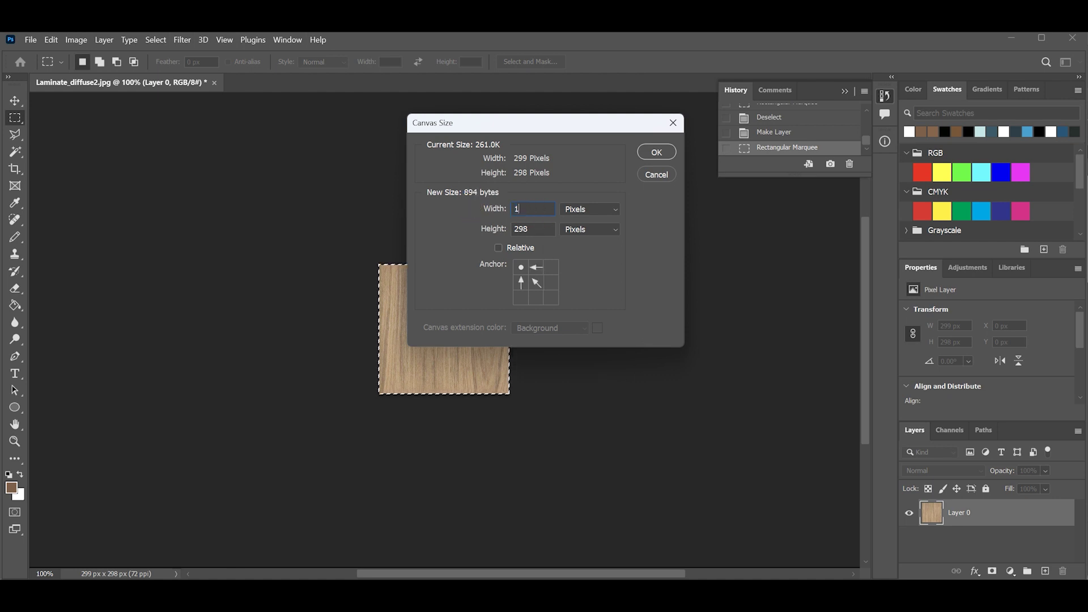
text(024)
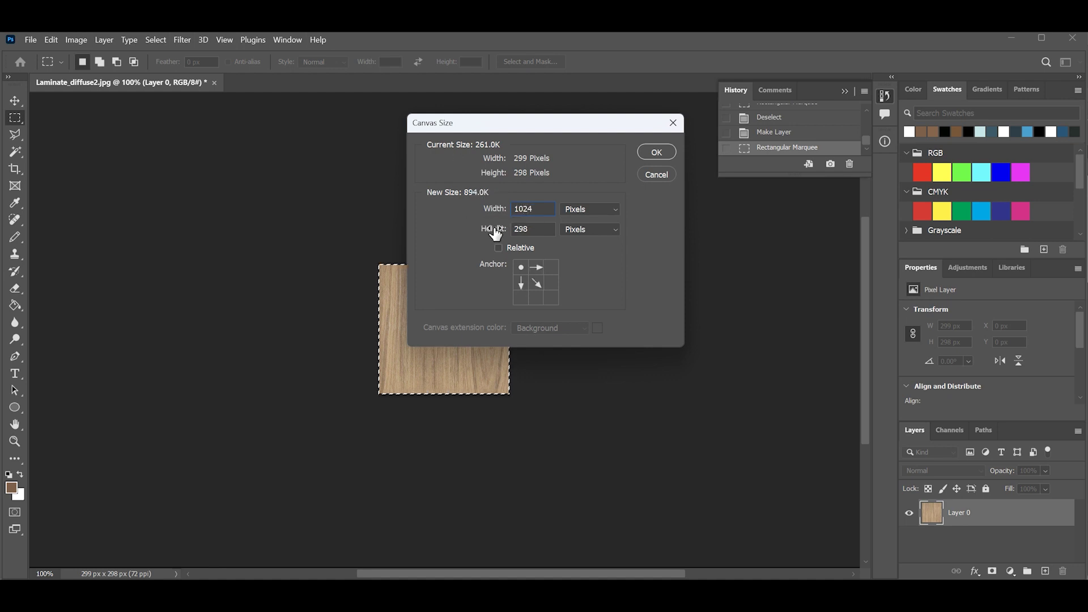
click(483, 227)
text(1024)
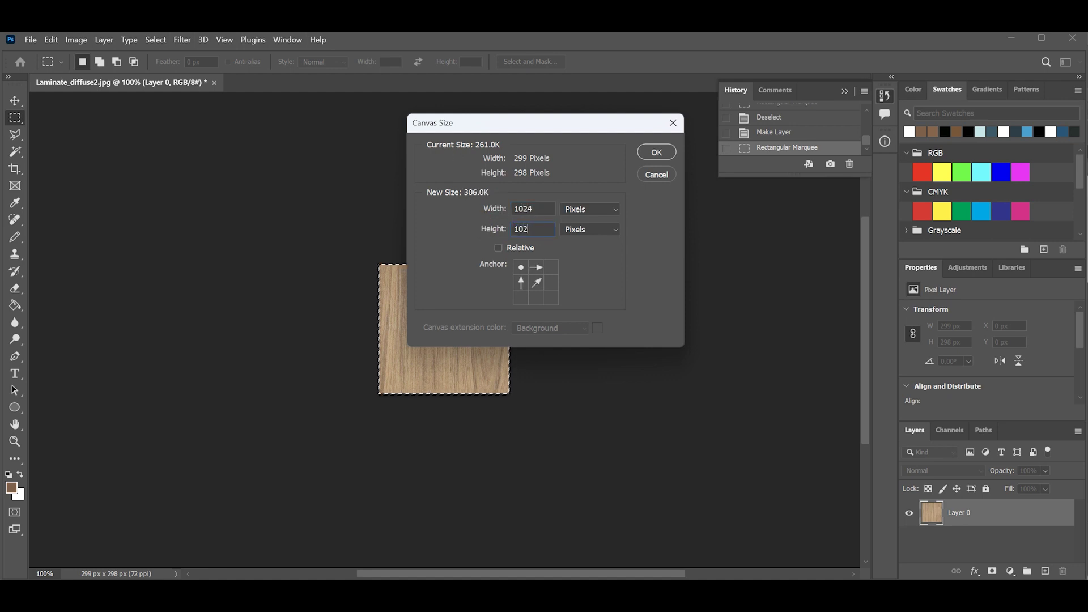
click(656, 153)
Duplicate the wood tile with the Move tool and align the copies edge to edge as a 2×2 grid in the canvas's upper-left corner
scroll(367, 182, down, 1)
key(ctrl+plus)
key(ctrl+minus)
key(ctrl+minus)
scroll(367, 183, down, 2)
click(14, 102)
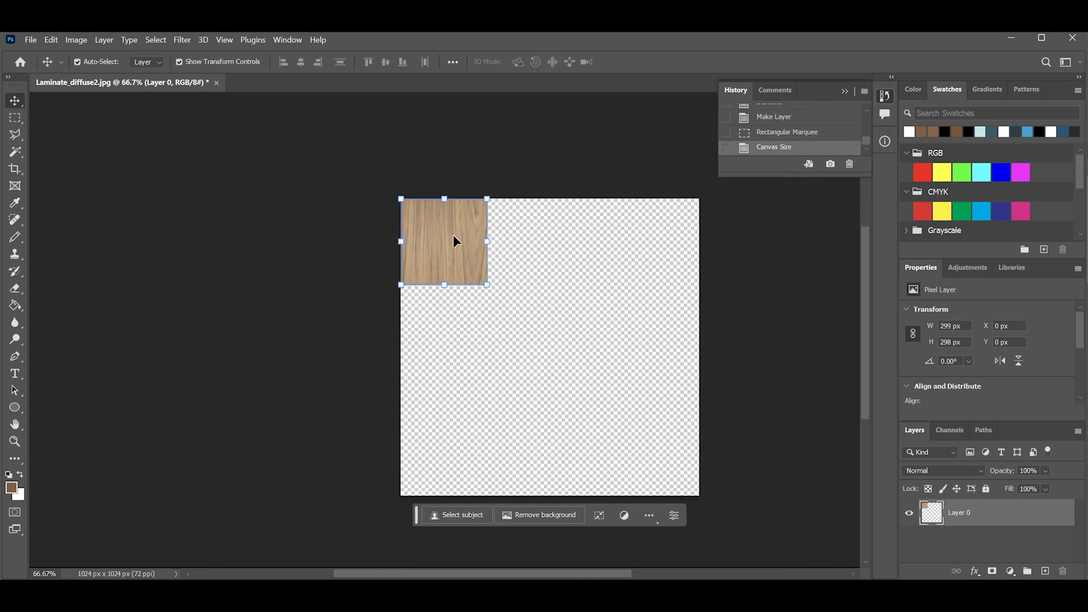
alt+drag(454, 241, 447, 324)
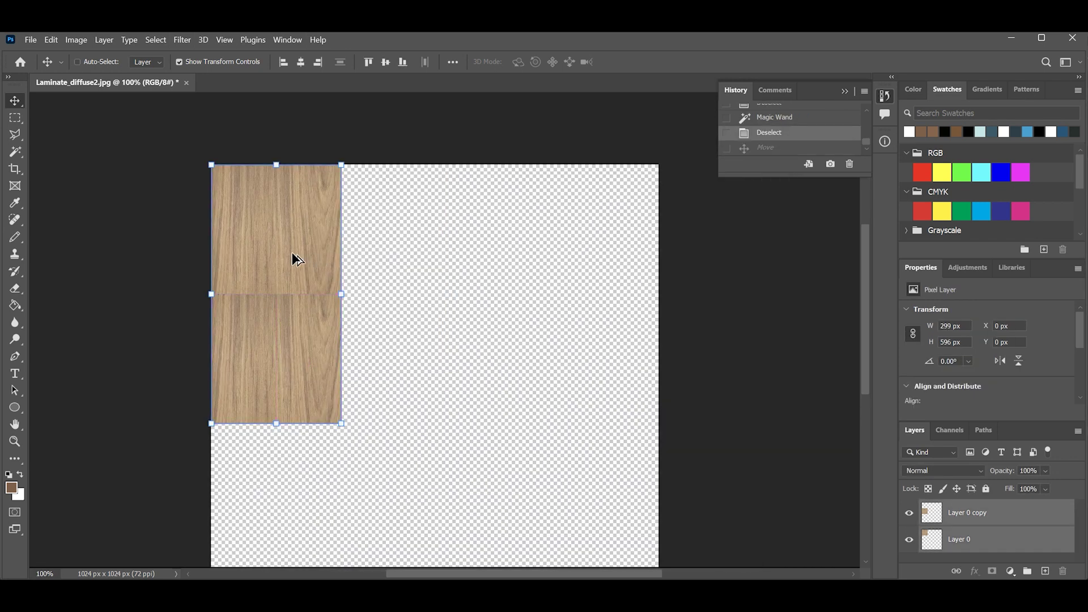
alt+drag(294, 258, 424, 258)
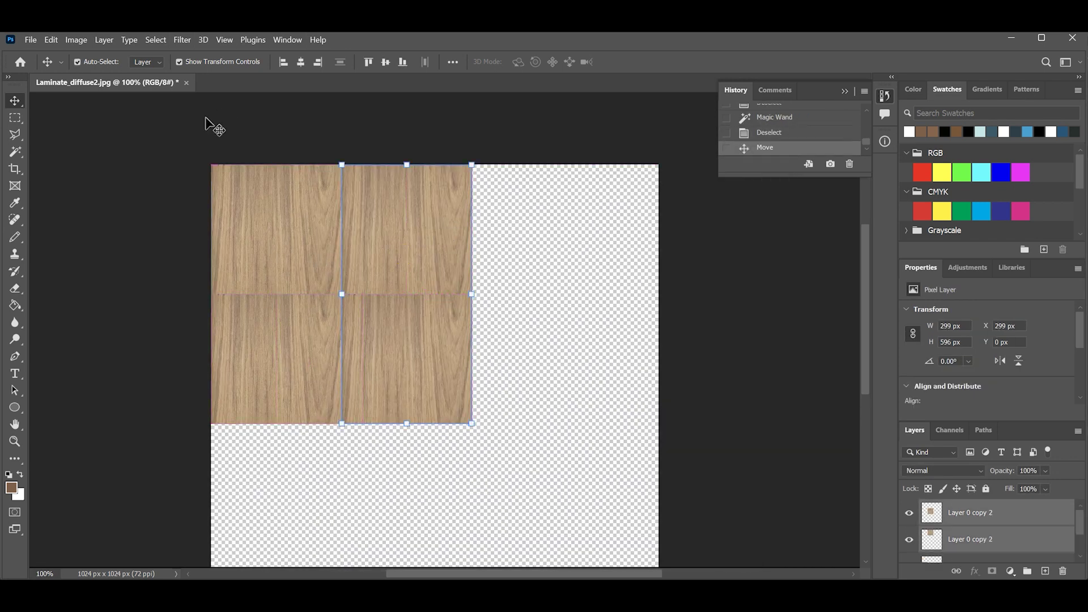
Flatten all the wood tile layers into a single background image
key(m)
right_click(989, 513)
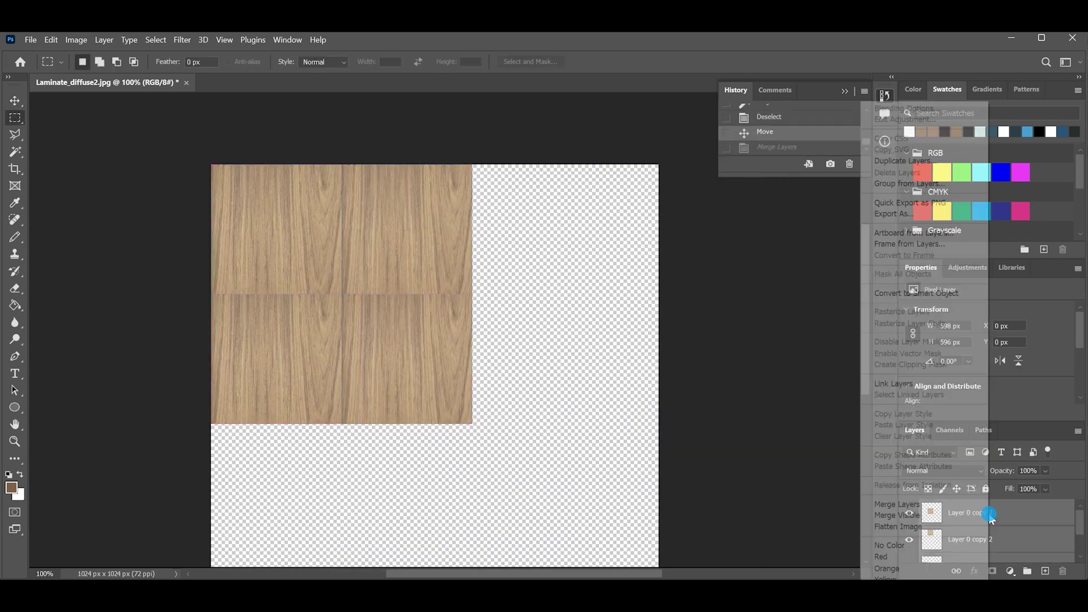
click(908, 530)
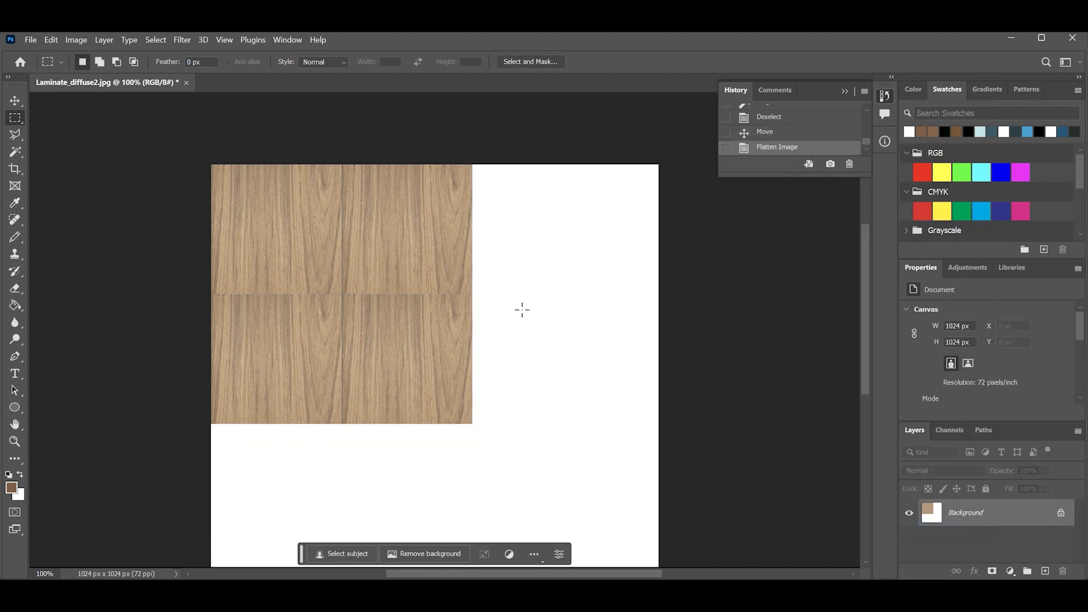
Select the white area with the Magic Wand, invert the selection, and crop the image to the wood tiles
key(ctrl+plus)
key(ctrl+minus)
key(ctrl+minus)
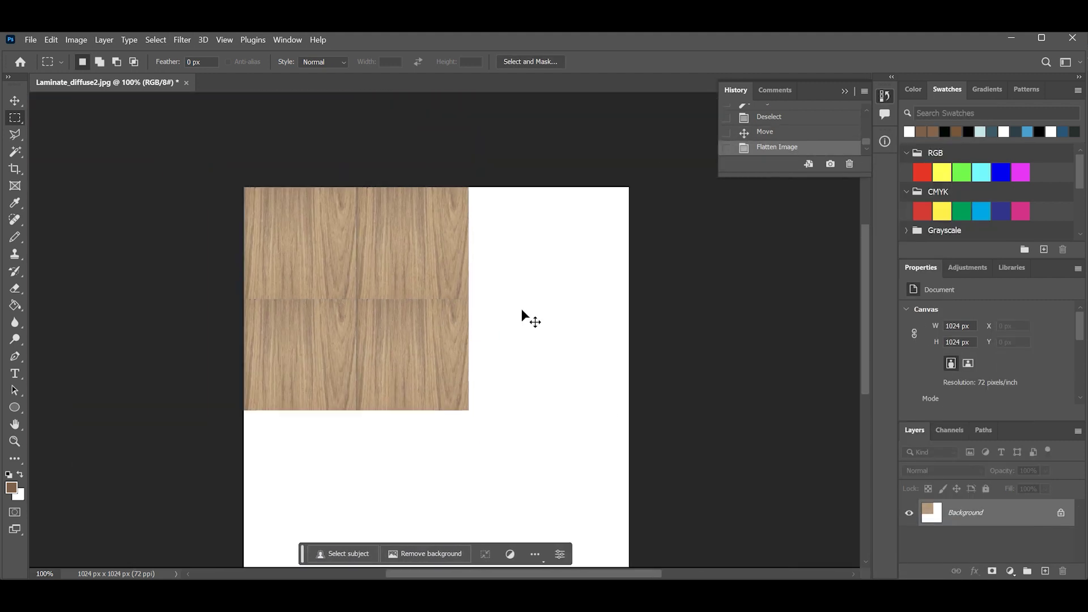
scroll(522, 309, down, 1)
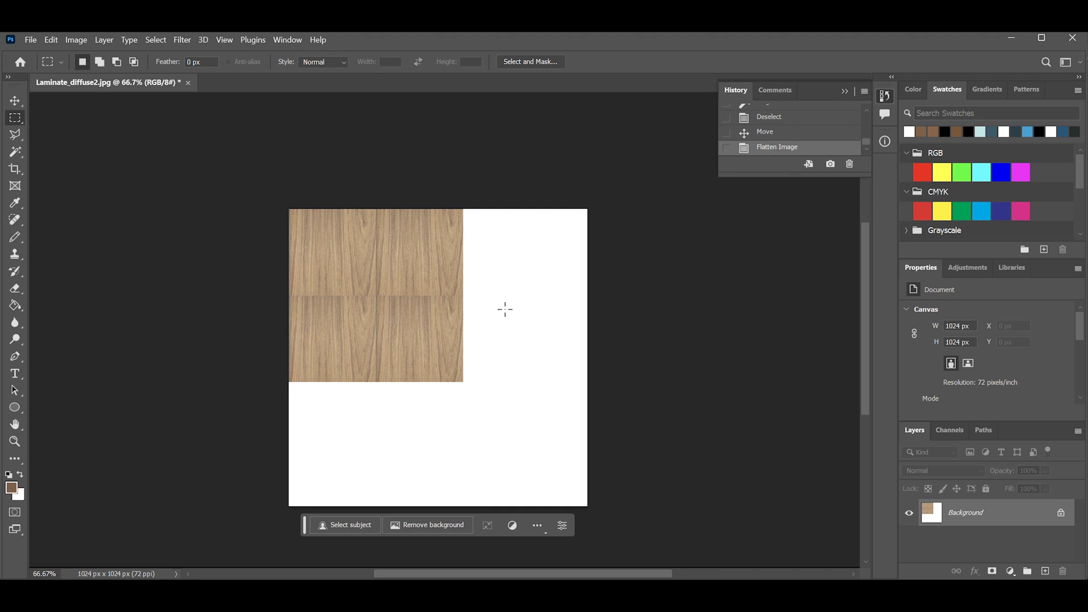
click(15, 151)
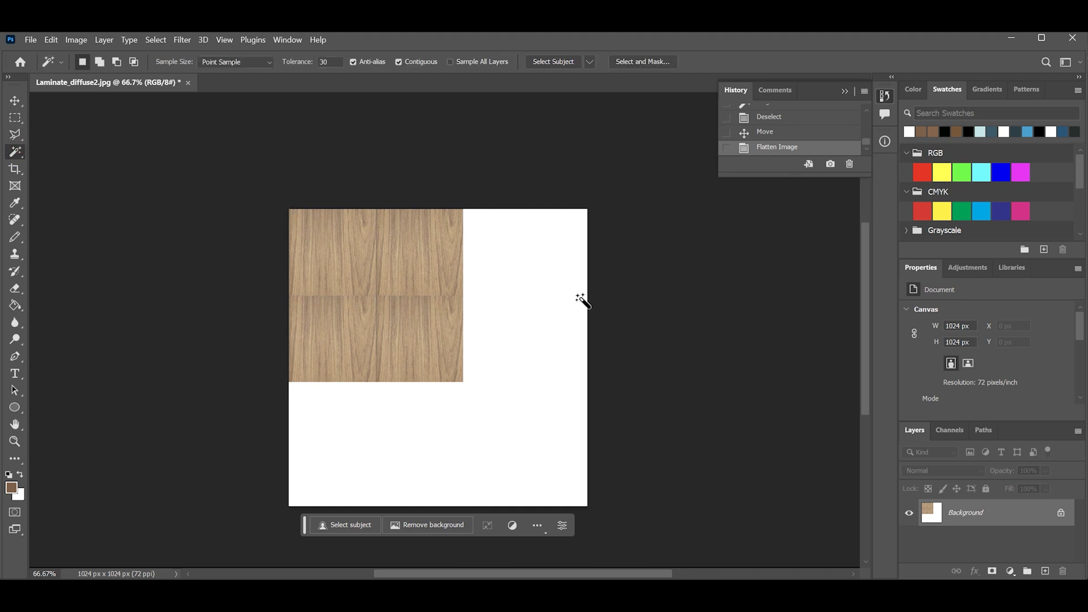
click(579, 298)
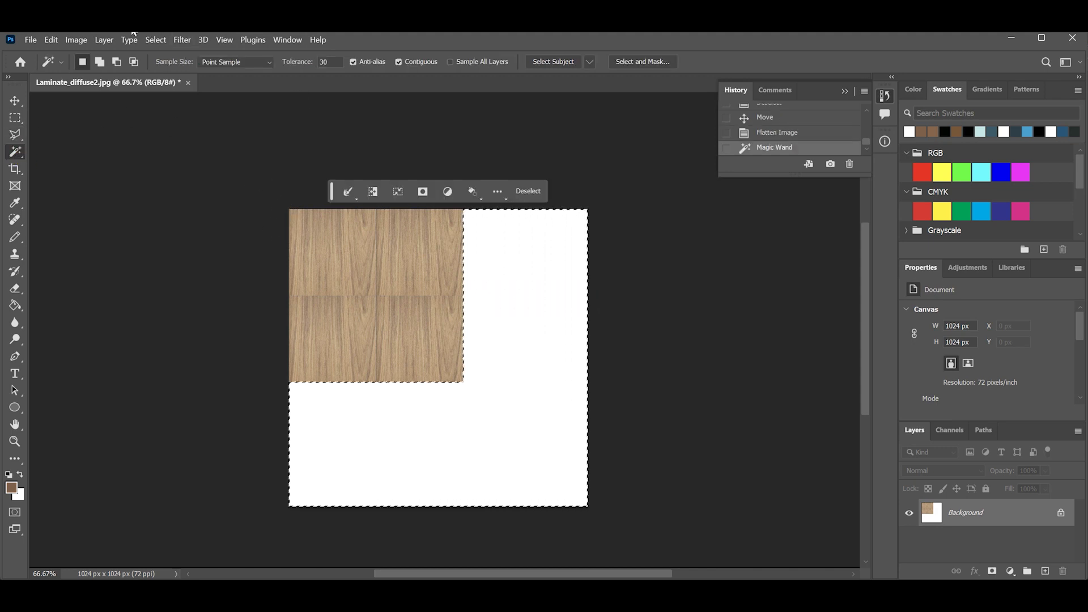
click(156, 40)
click(167, 91)
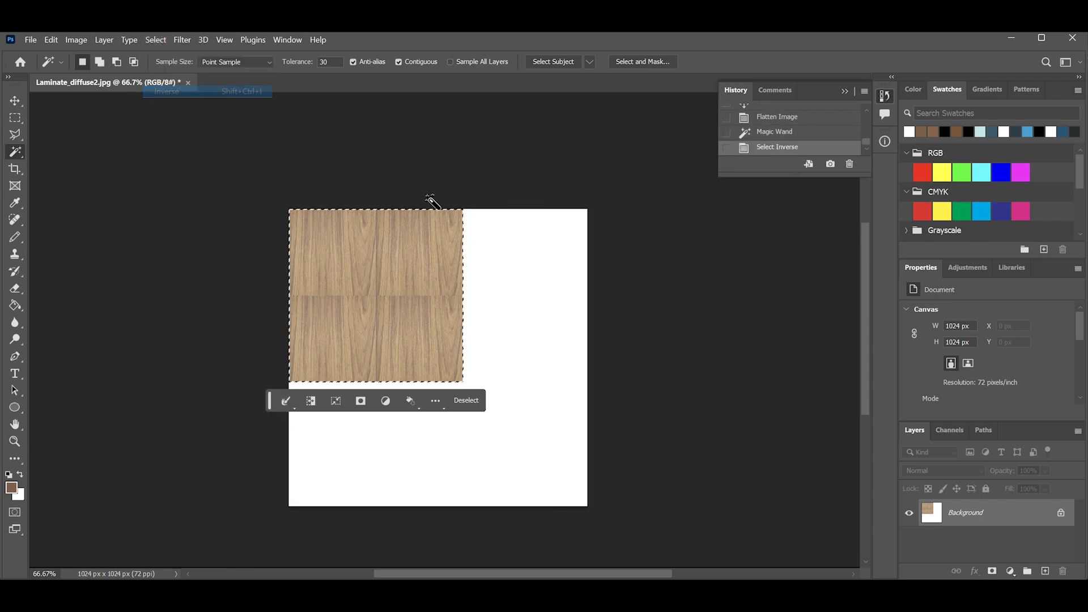
click(77, 39)
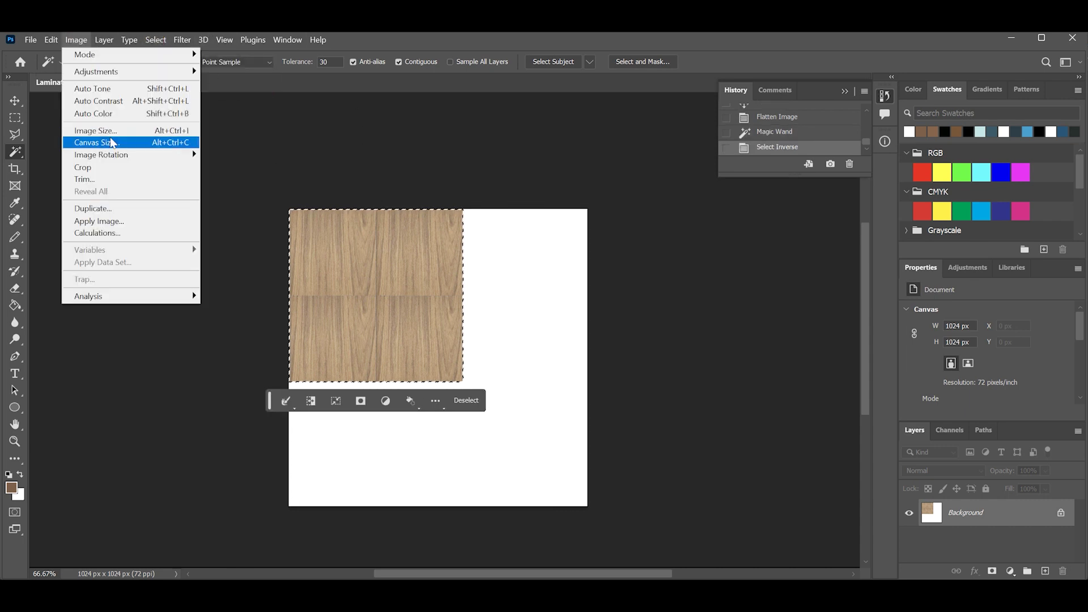
click(100, 165)
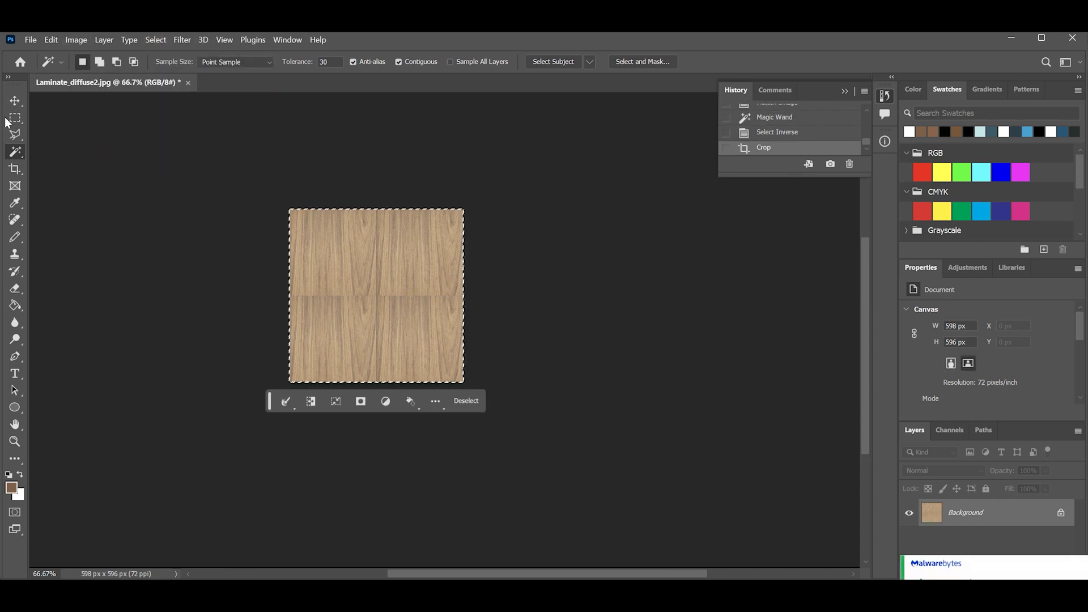
Examine the seams between the four wood tiles at 100% zoom
key(v)
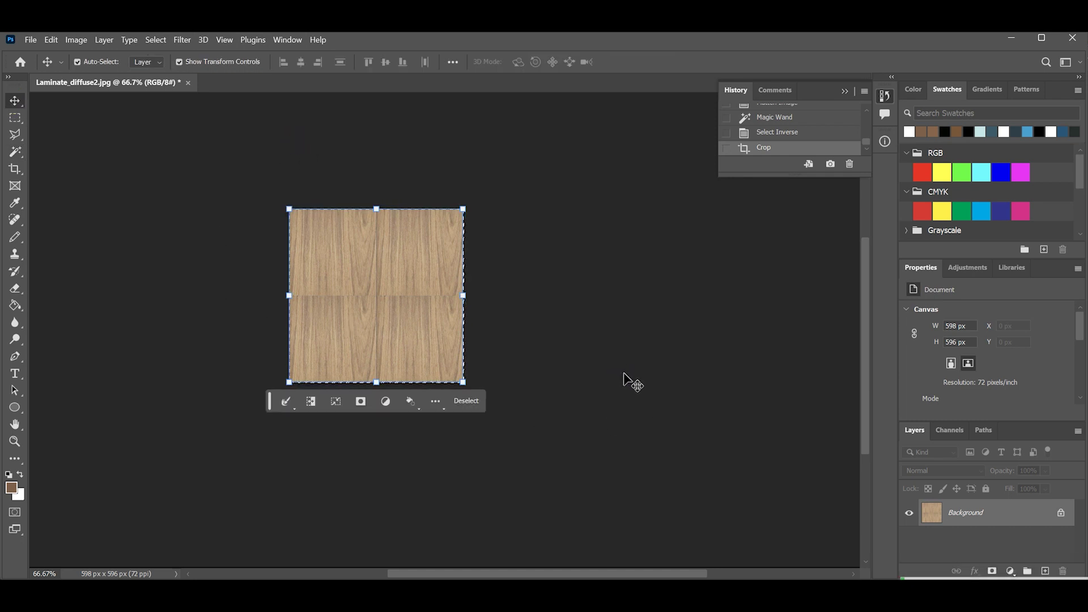
key(ctrl+1)
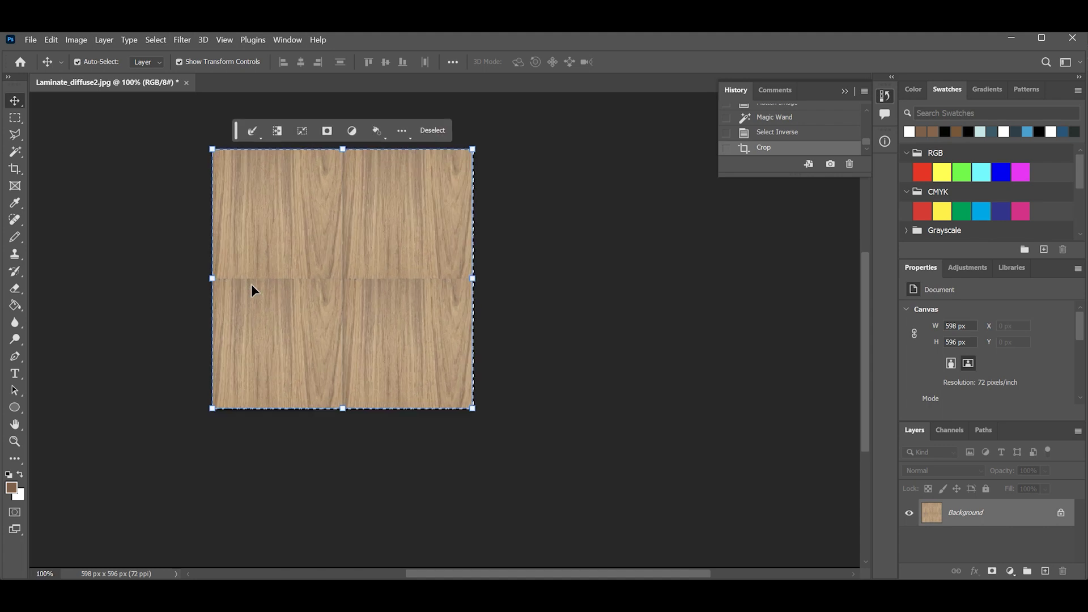
drag(517, 572, 484, 573)
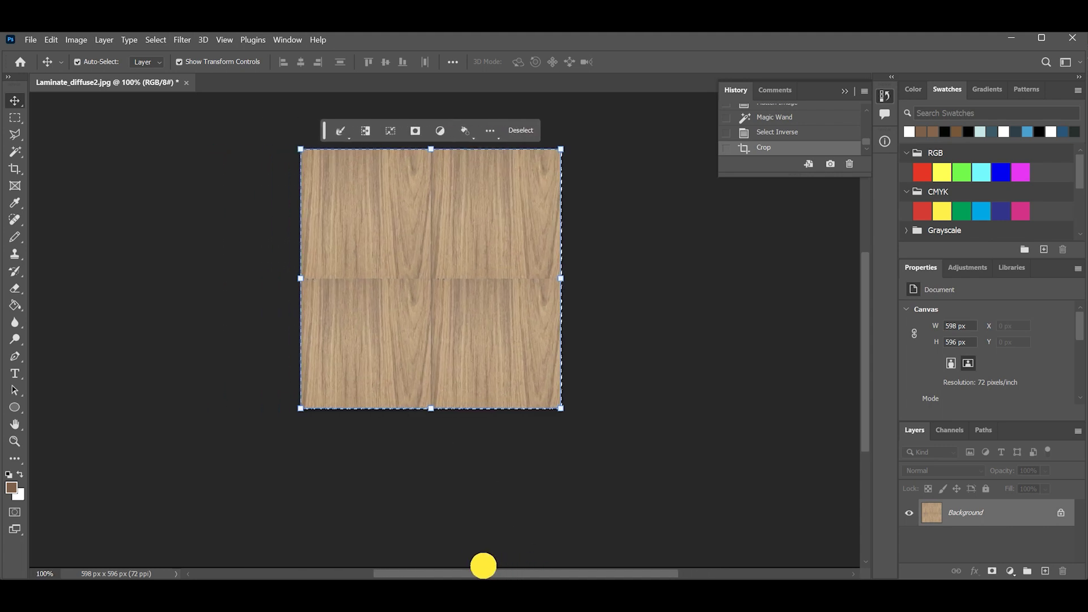
scroll(472, 400, up, 3)
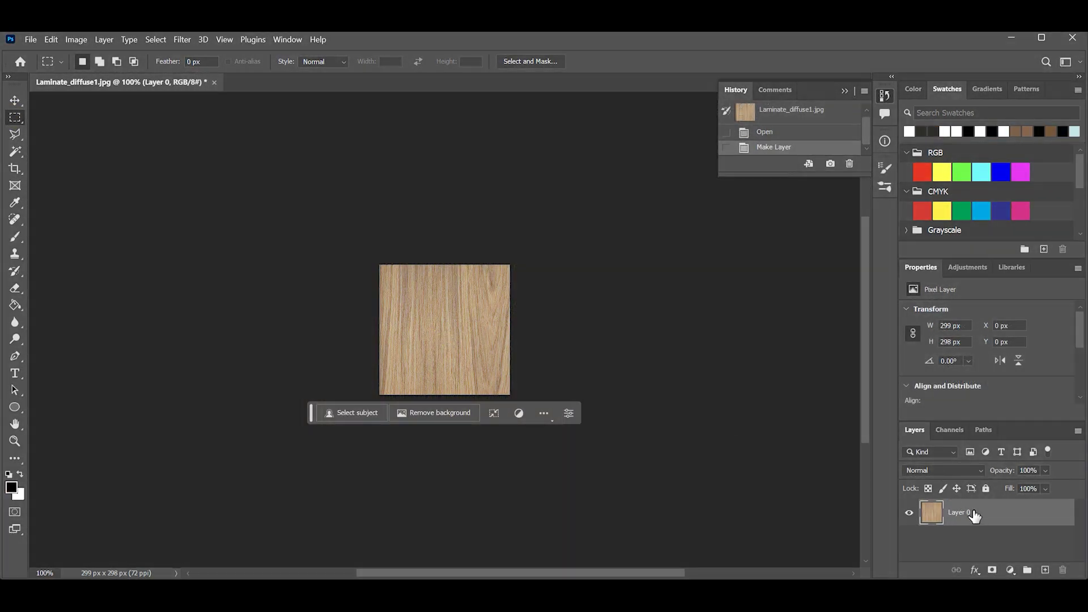
Duplicate Layer 0 in Laminate_diffuse1.jpg and make the copy the active layer
key(ctrl+j)
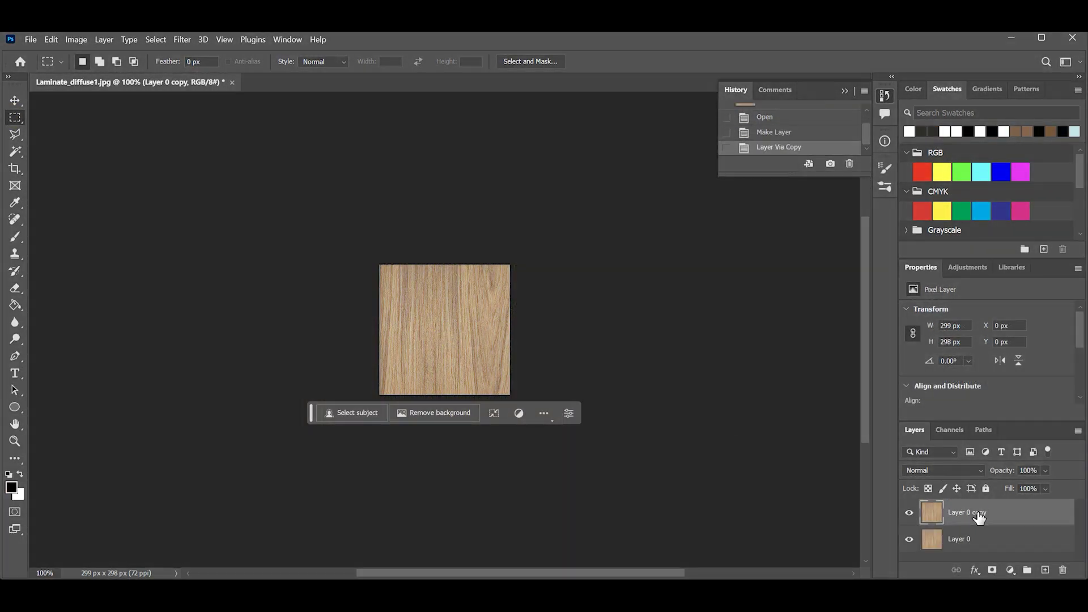
click(962, 537)
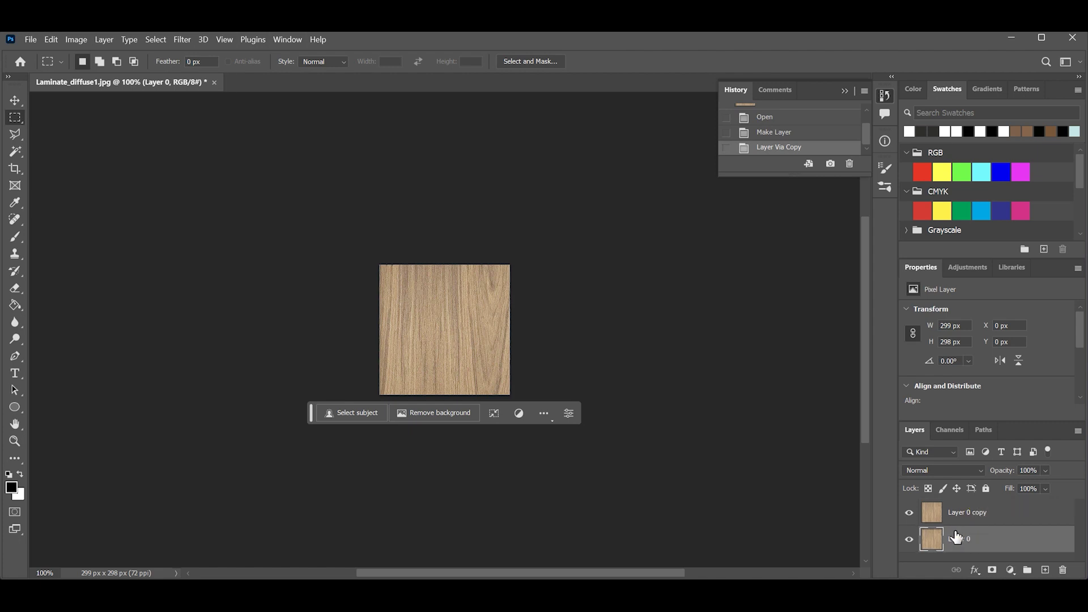
click(944, 517)
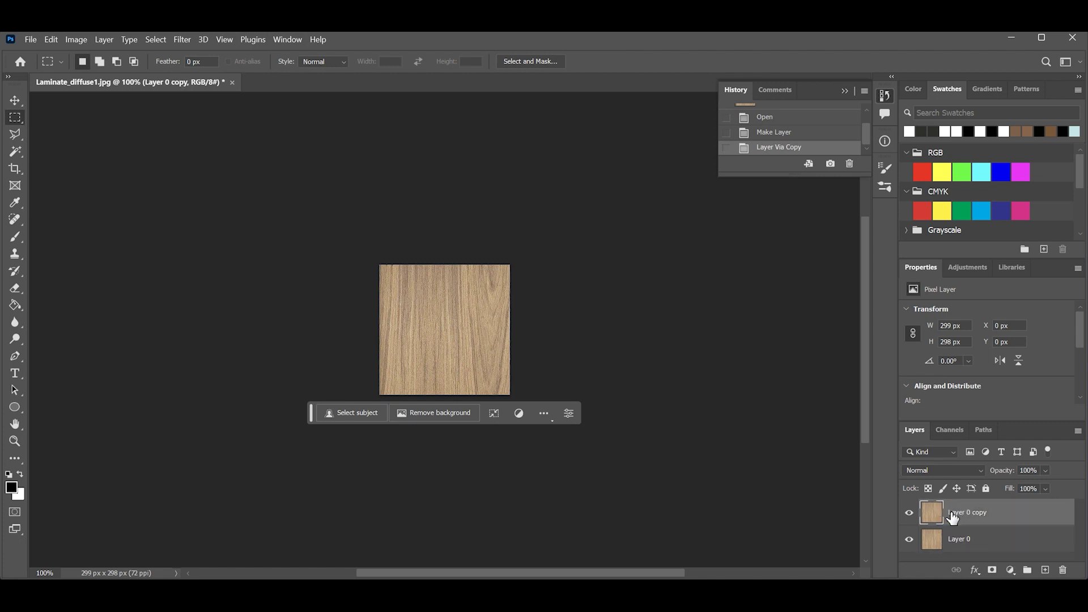
Apply the Offset filter to Layer 0 copy with horizontal 0, vertical +150 pixels, and undefined areas set to Wrap Around
click(184, 39)
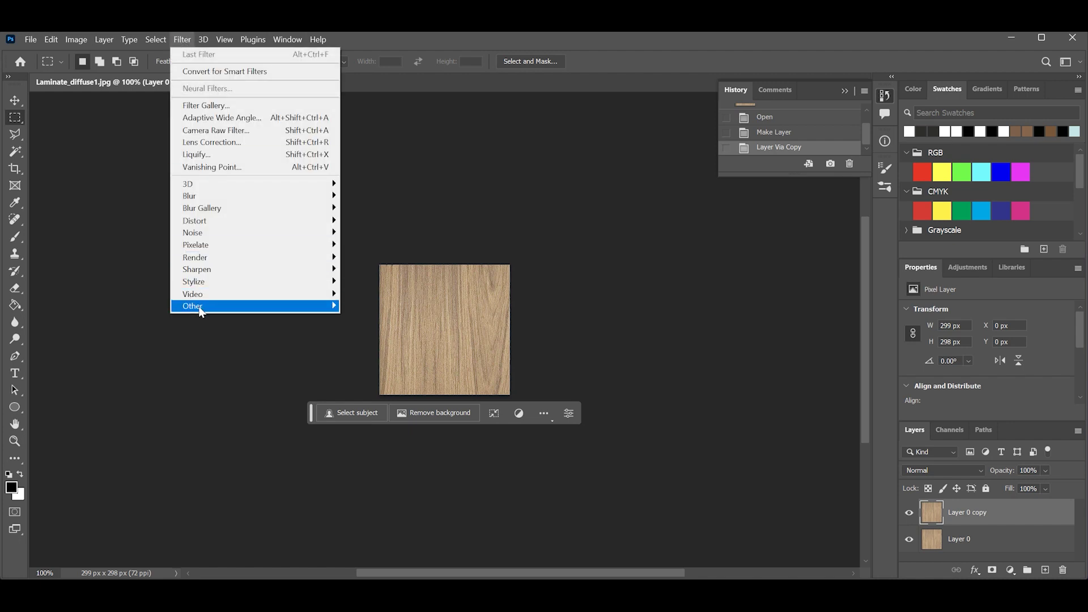
mouse_move(203, 310)
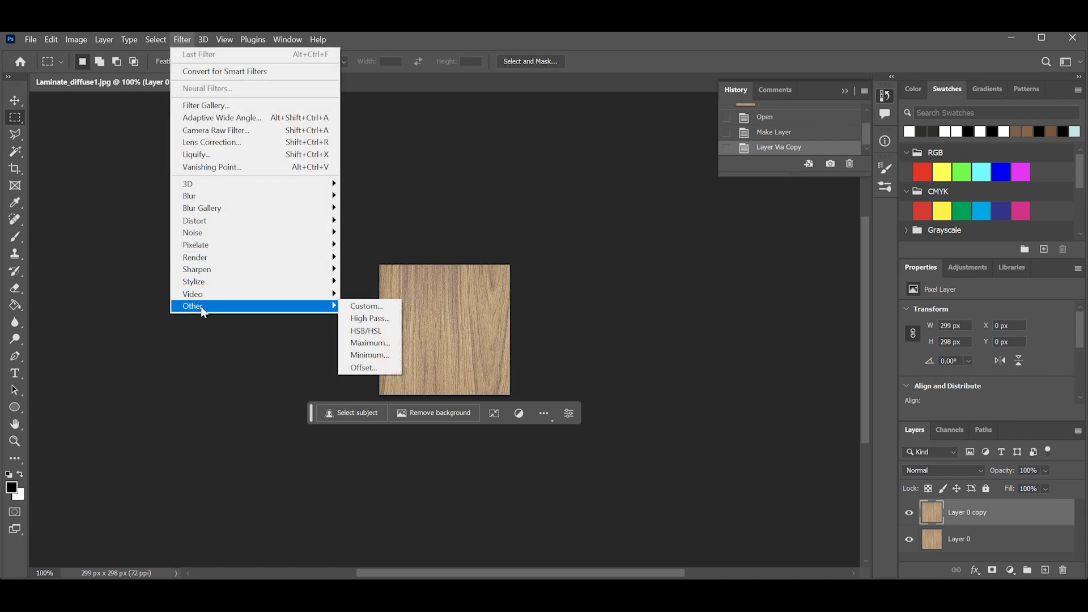
click(365, 368)
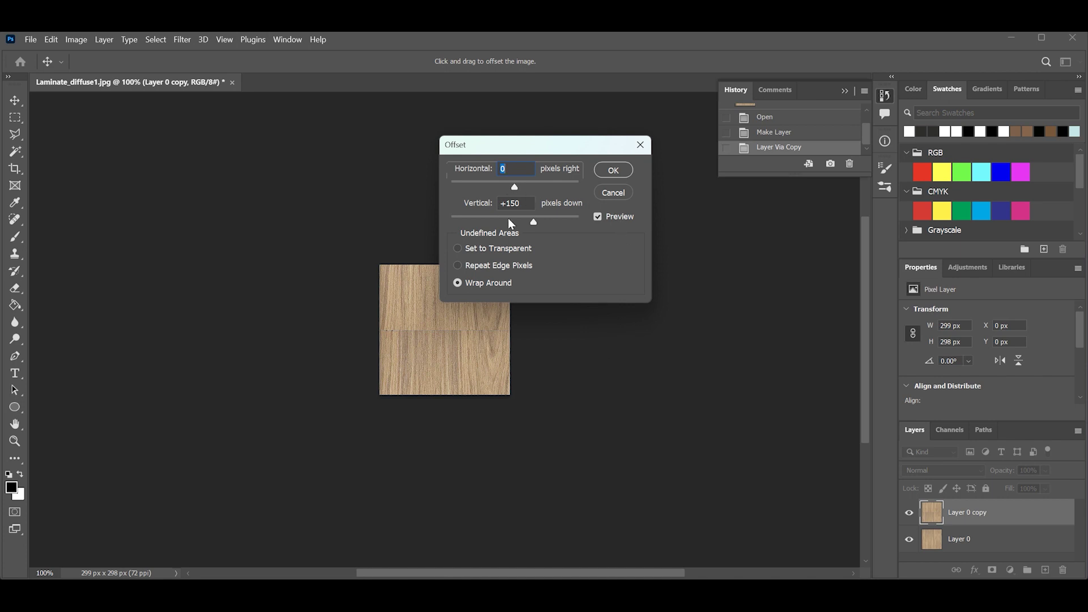
drag(539, 156, 651, 155)
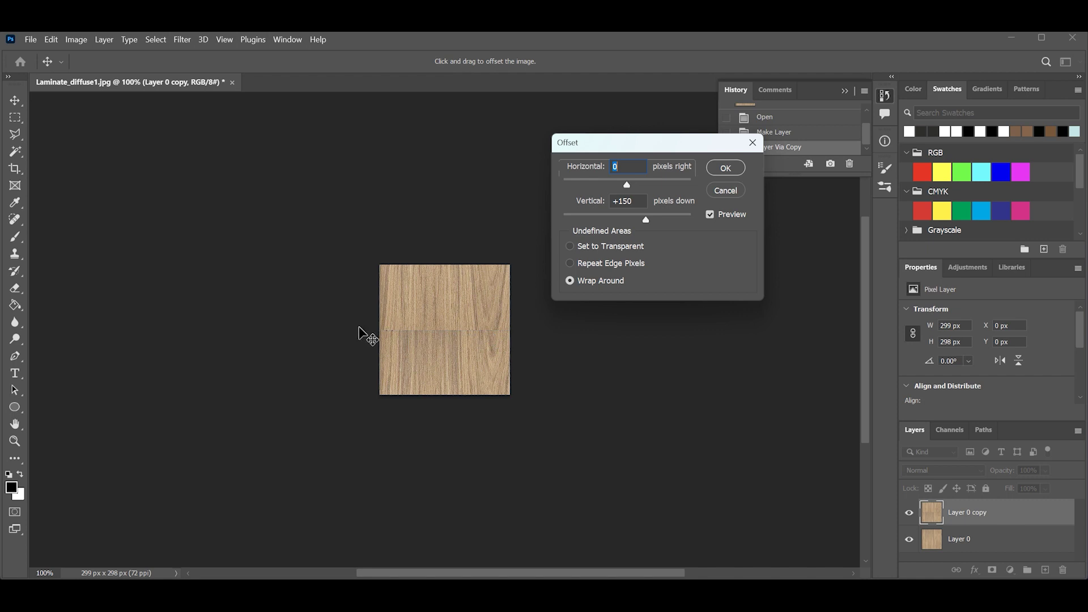
click(729, 167)
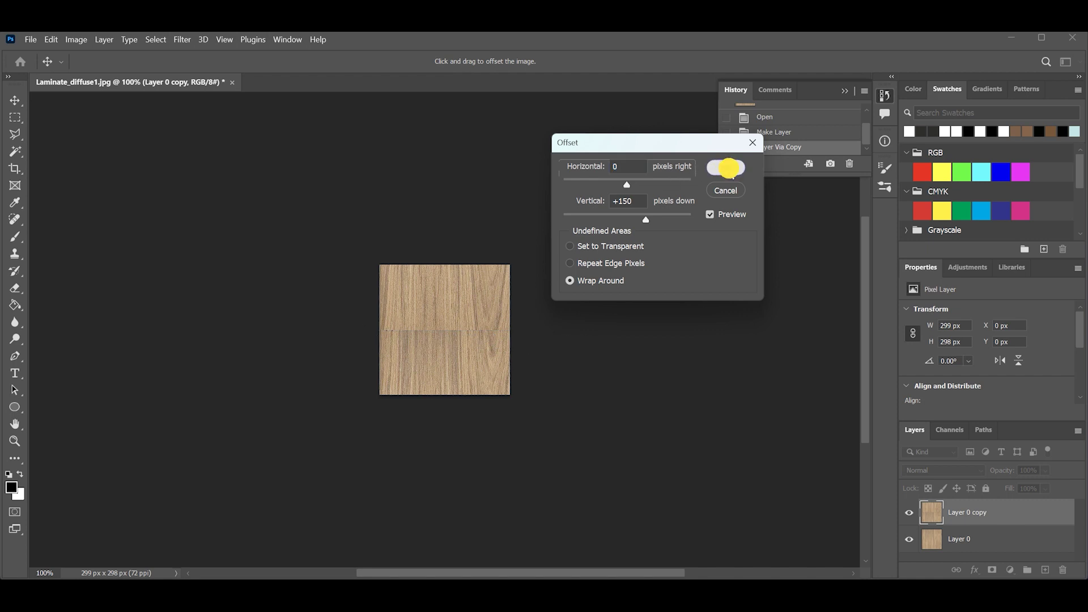
Add a layer mask to the offset wood layer
key(m)
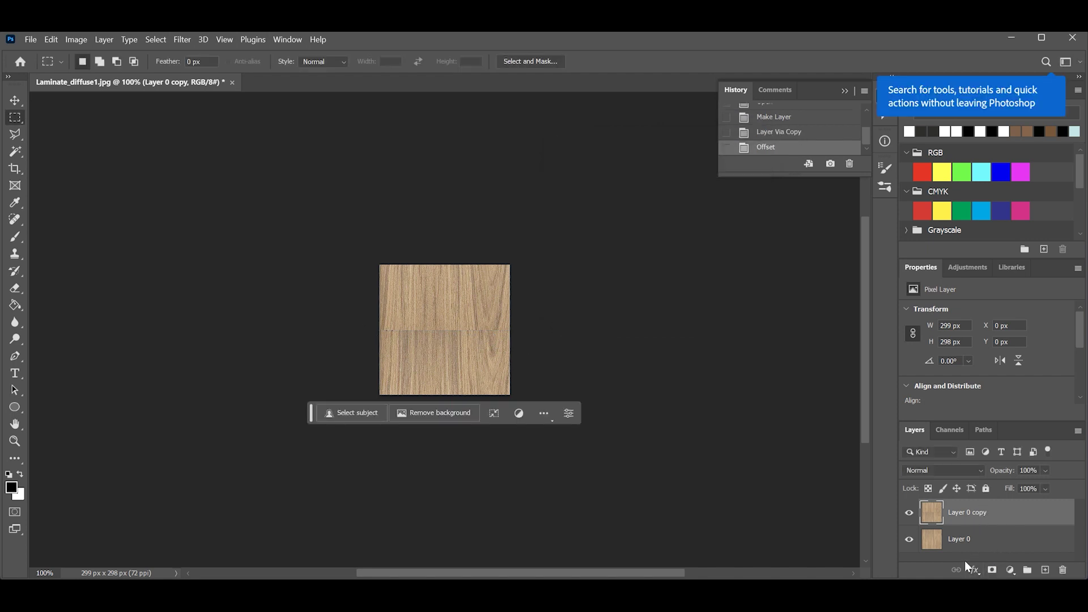
click(993, 570)
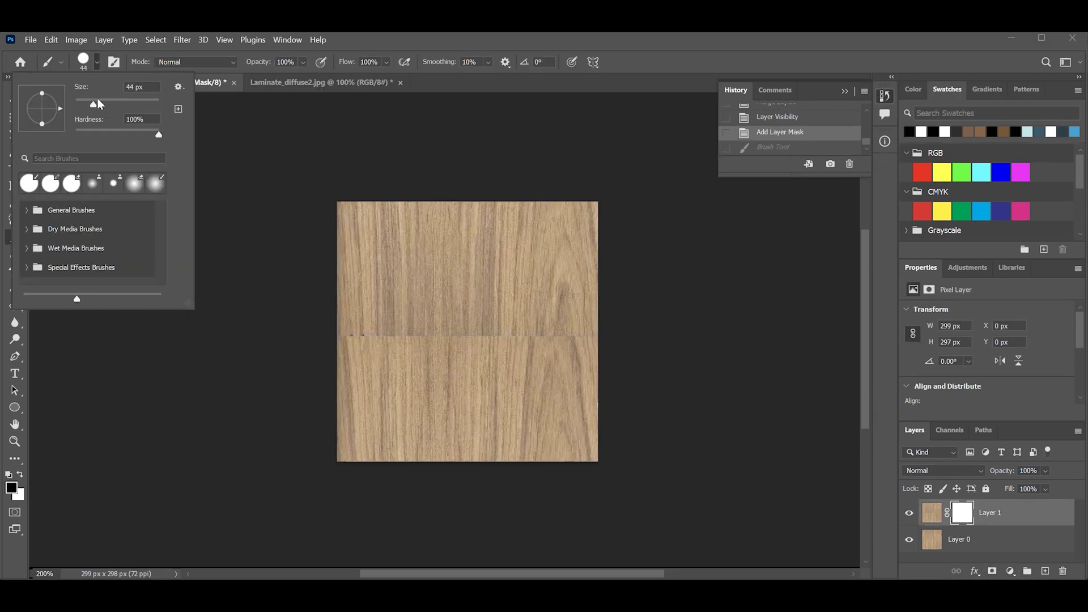
Try masking the left end of the horizontal seam with a hard round 32 px brush, then undo the stroke
drag(96, 105, 89, 105)
click(30, 186)
mouse_move(359, 328)
mouse_down()
mouse_move(350, 333)
mouse_move(379, 336)
mouse_up()
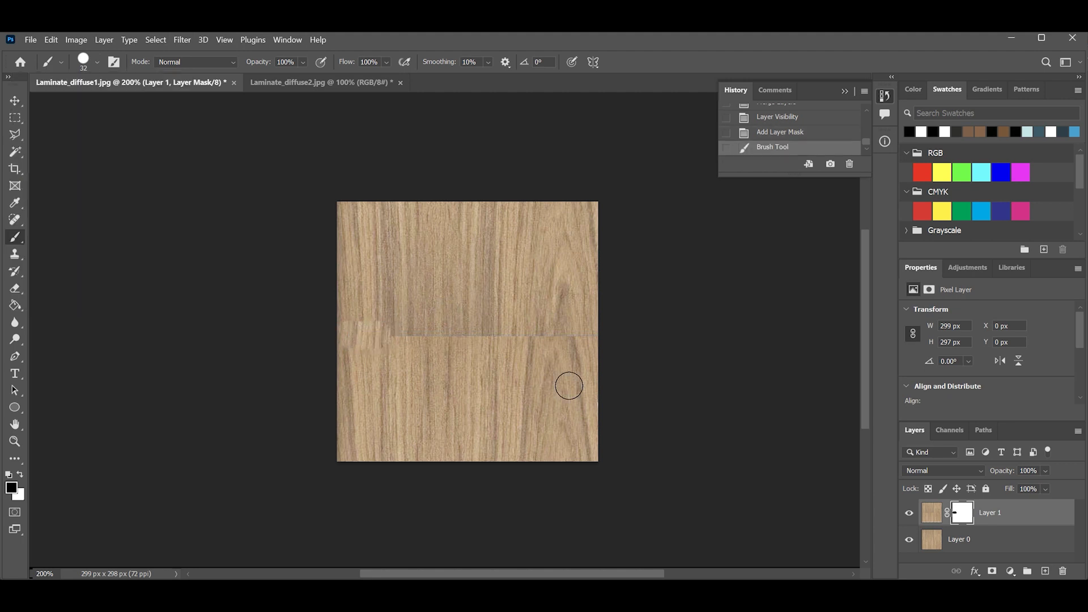
key(ctrl+z)
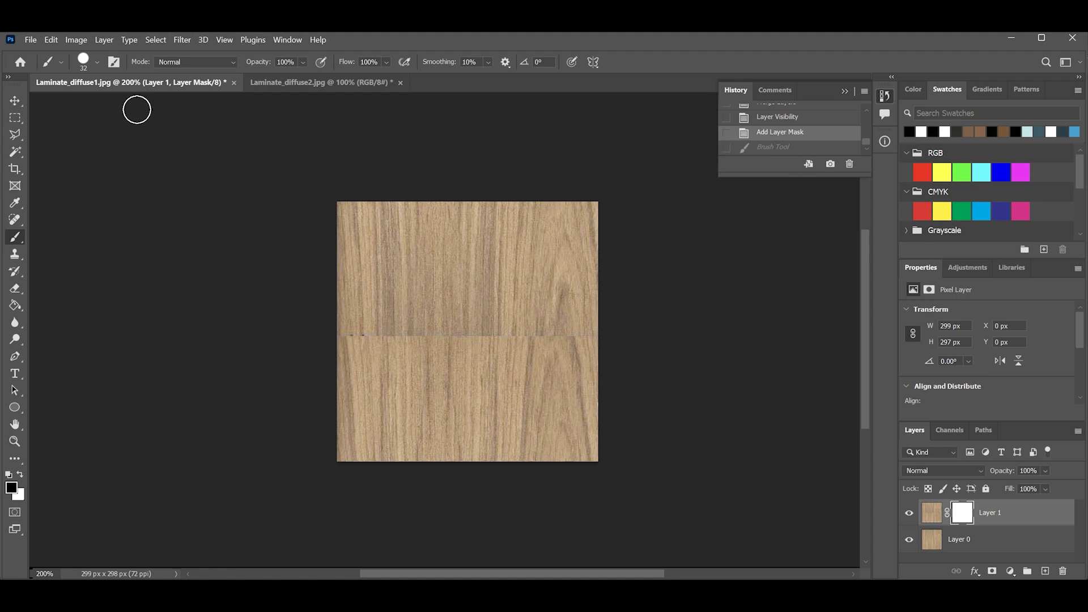
Paint black on Layer 1's mask with a soft round 32 px brush to blend the horizontal seam and the surrounding grain
click(56, 61)
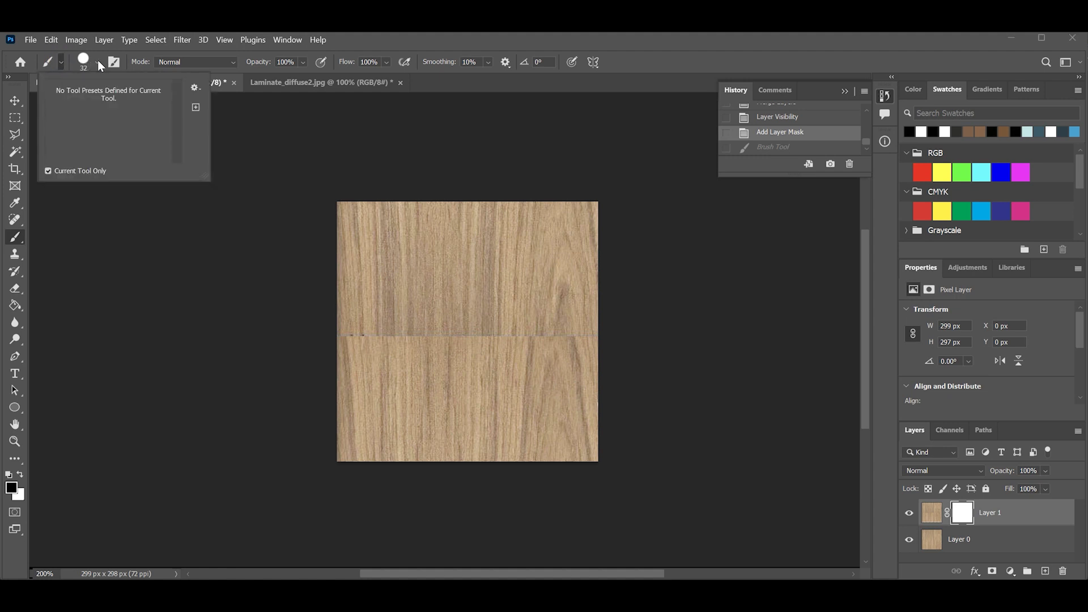
click(98, 62)
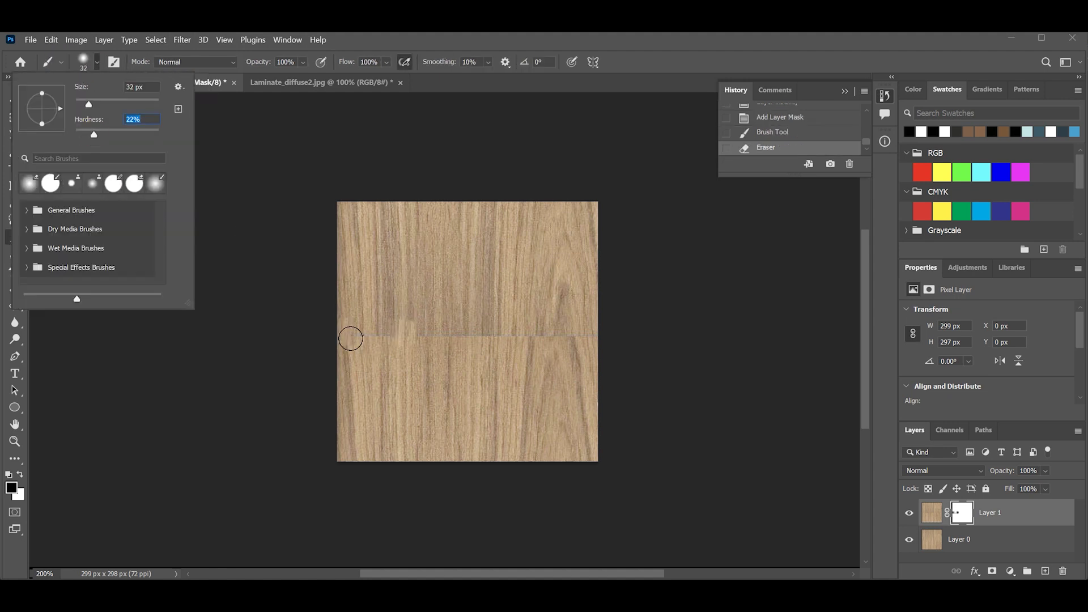
drag(350, 338, 599, 335)
drag(400, 321, 569, 302)
drag(571, 300, 555, 297)
drag(576, 350, 590, 454)
drag(533, 363, 511, 445)
mouse_move(339, 353)
mouse_down()
mouse_move(527, 351)
mouse_move(494, 366)
mouse_up()
drag(346, 297, 547, 298)
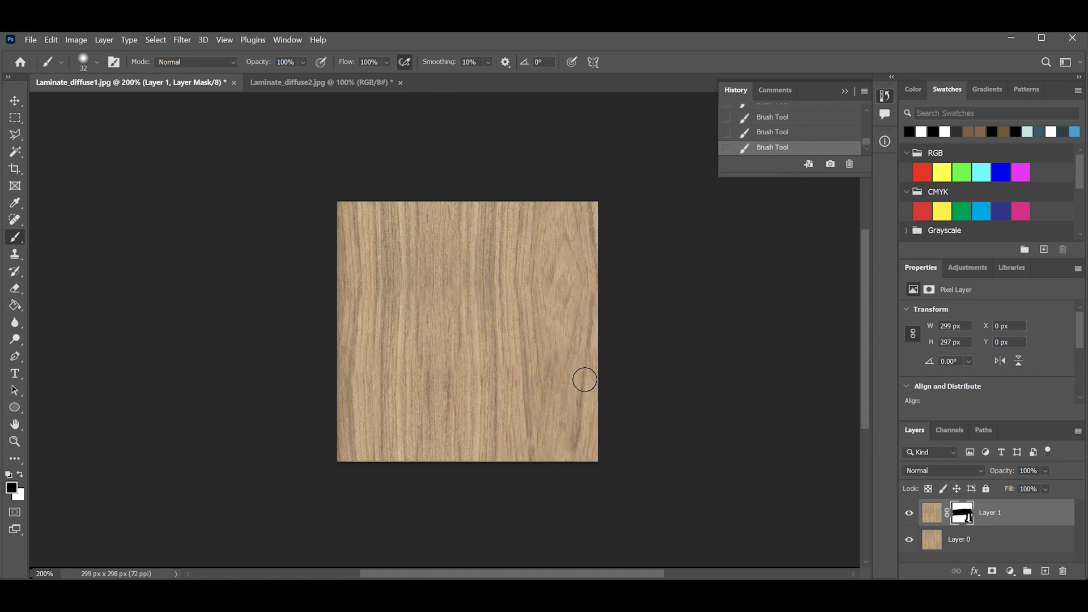
Paint on Layer 1's mask along the wood's upper edge with the soft brush
click(423, 204)
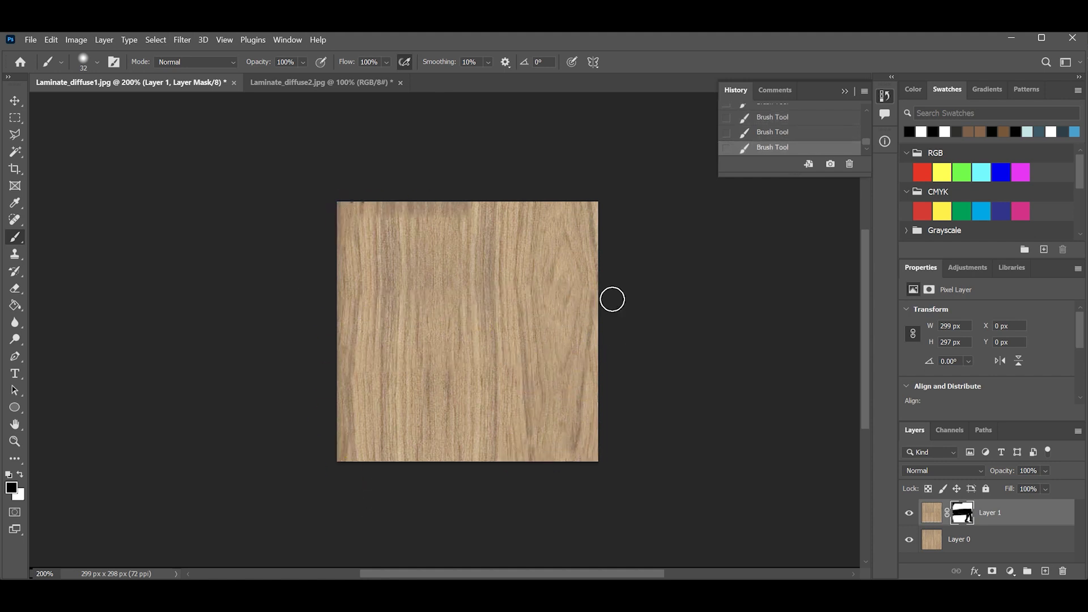
click(422, 227)
alt+scroll(670, 410, up, 1)
alt+scroll(671, 410, down, 5)
alt+scroll(670, 409, up, 4)
drag(472, 223, 406, 227)
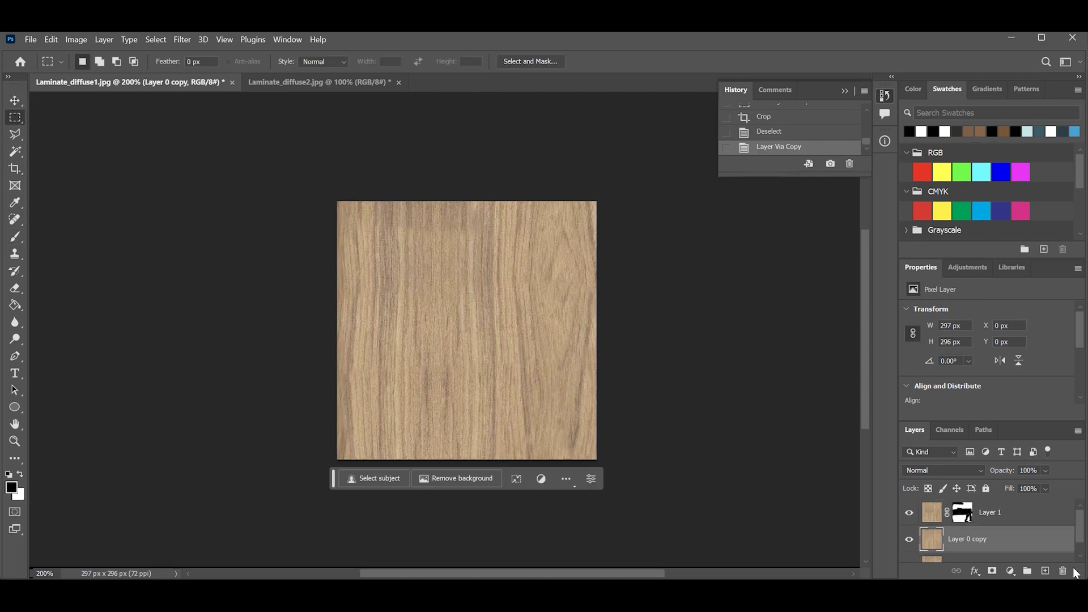
Merge Layer 1 and Layer 0 copy into a single layer
click(1014, 516)
shift+click(997, 535)
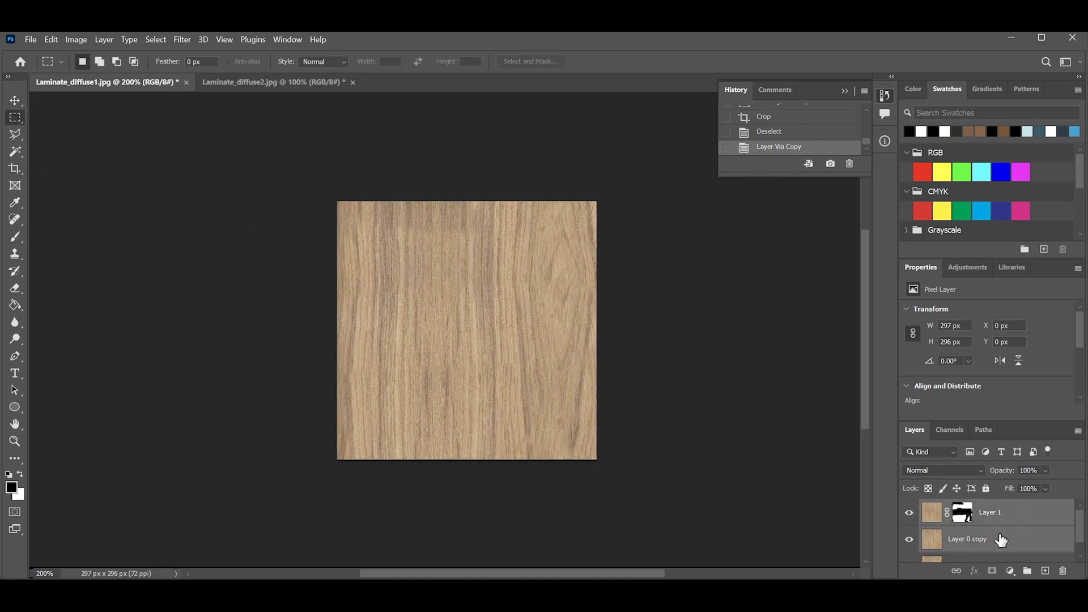
right_click(1002, 539)
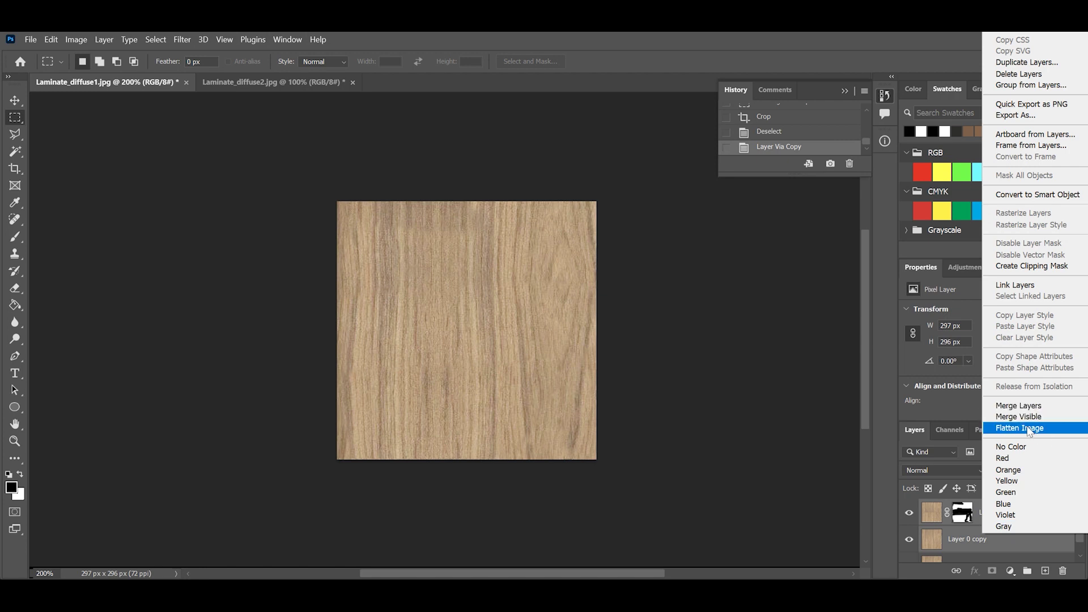
click(1036, 408)
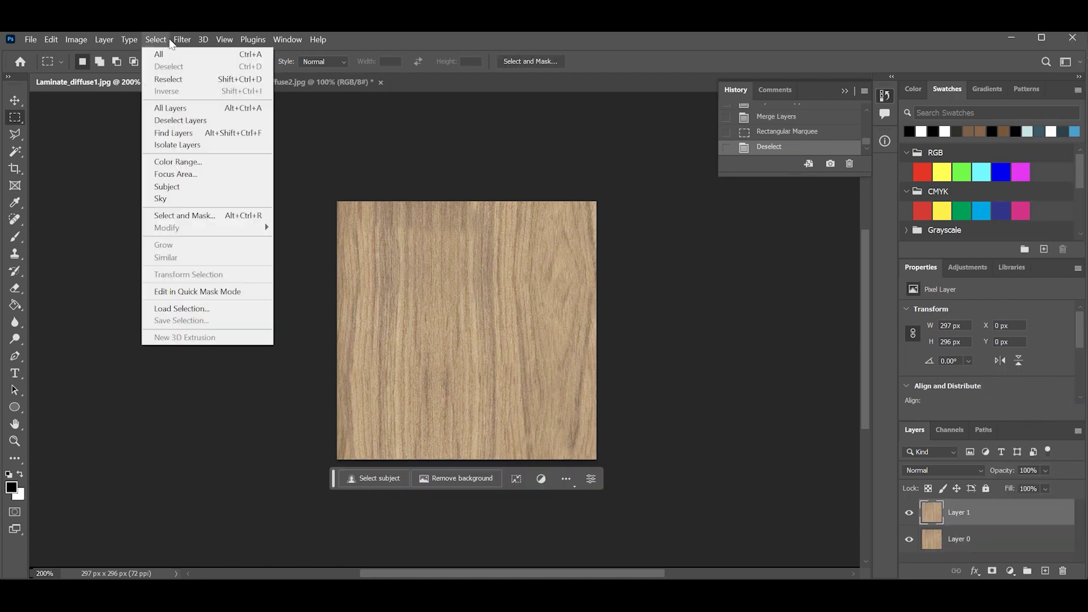
Apply the Offset filter to Layer 1 with horizontal 150 pixels, vertical 0, and undefined areas set to Wrap Around
mouse_move(181, 39)
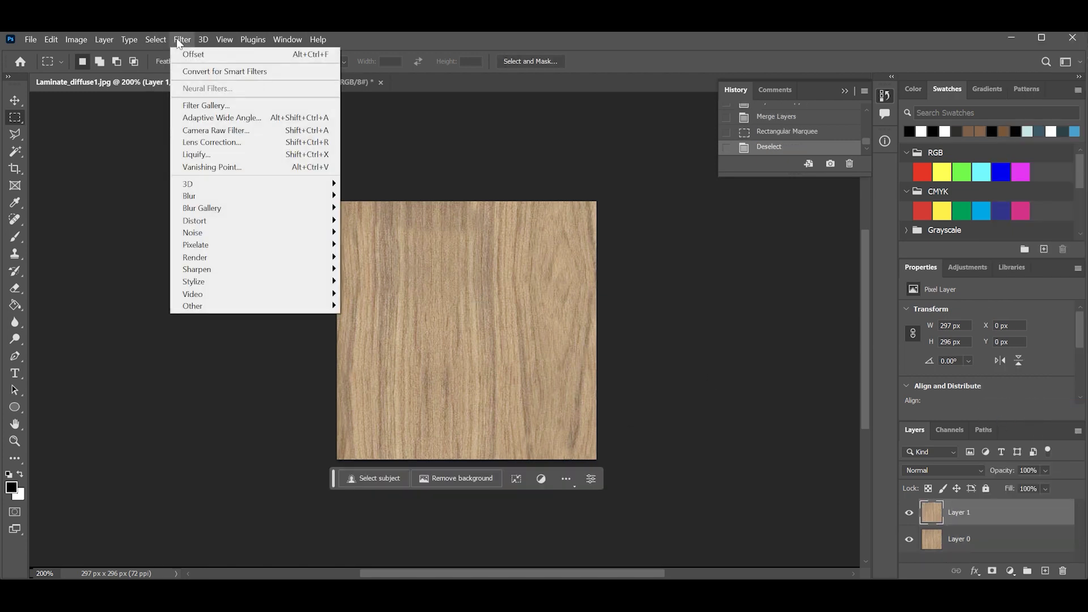
mouse_move(216, 306)
click(369, 368)
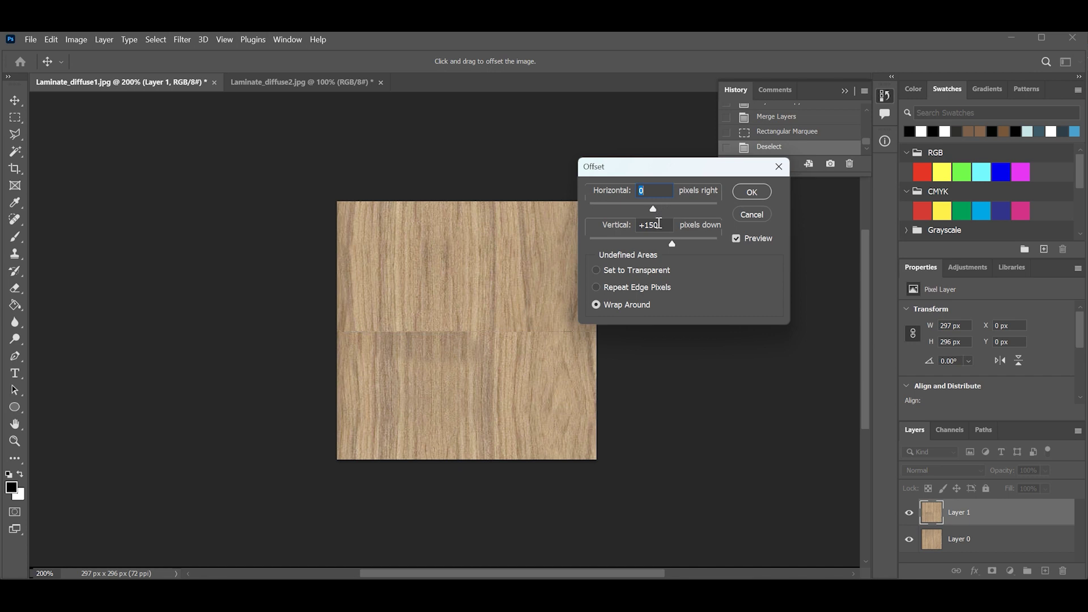
drag(661, 226, 634, 225)
text(0)
click(651, 191)
drag(655, 190, 626, 195)
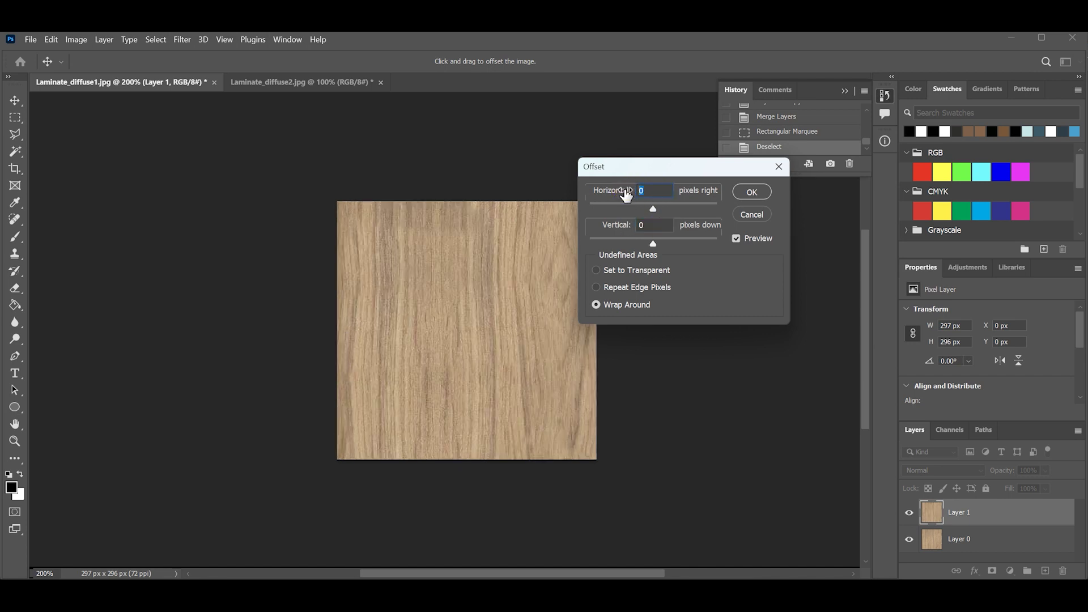
text(100)
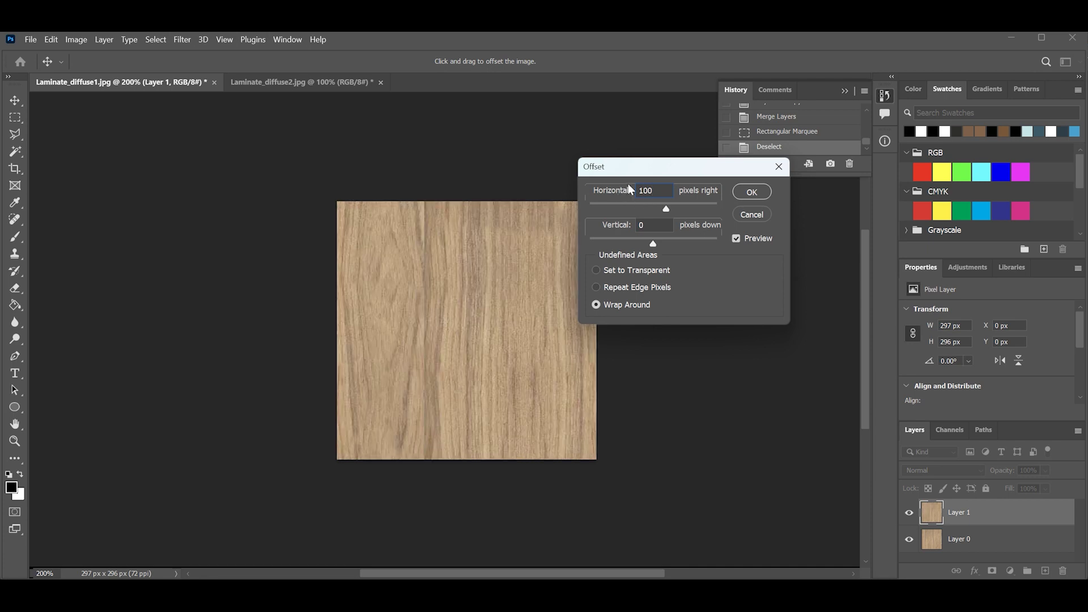
drag(652, 191, 619, 187)
text(150)
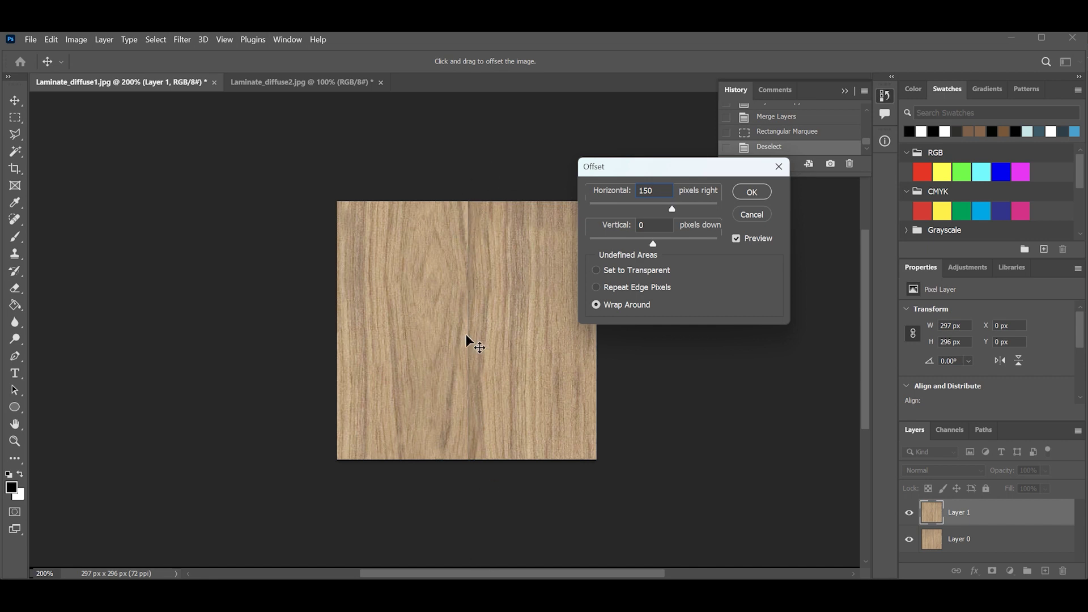
click(751, 192)
Duplicate Layer 0 and add a layer mask to Layer 1
key(m)
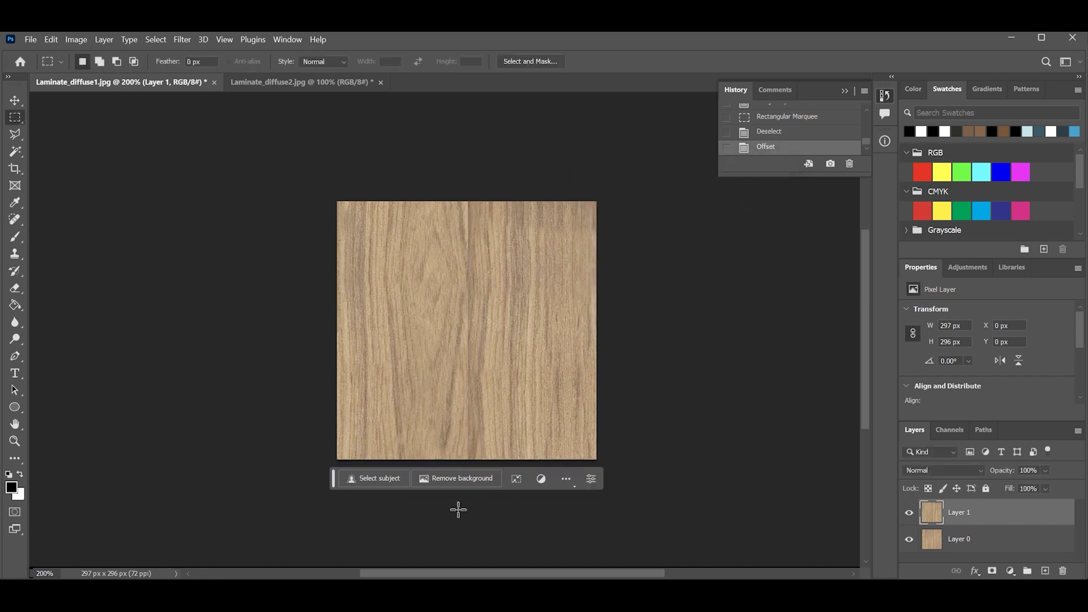
key(ctrl+j)
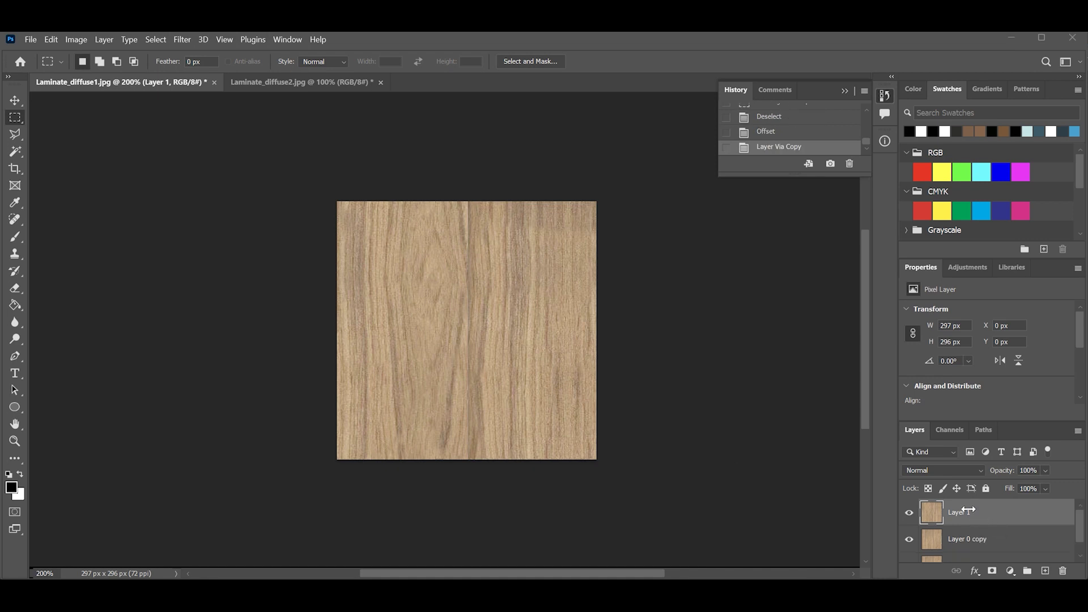
click(992, 571)
Paint black on Layer 1's mask along the vertical seam in the middle of the wood with the soft 32 px brush
click(15, 236)
drag(466, 215, 466, 441)
drag(468, 442, 470, 454)
drag(483, 361, 481, 447)
drag(489, 359, 489, 244)
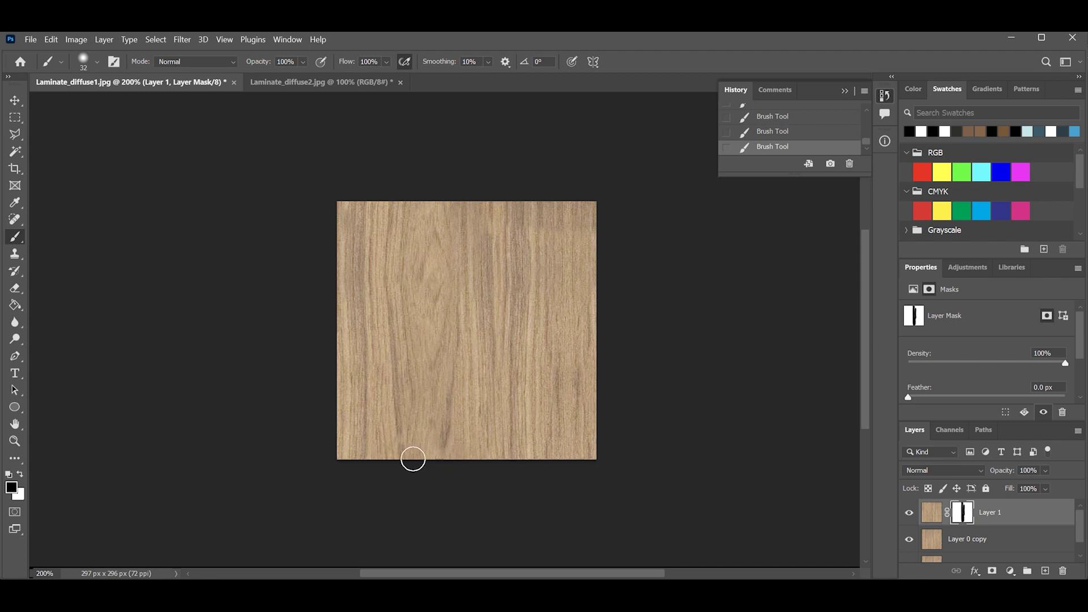
Merge the masked Layer 1 with Layer 0 copy after blending the vertical seam
key(v)
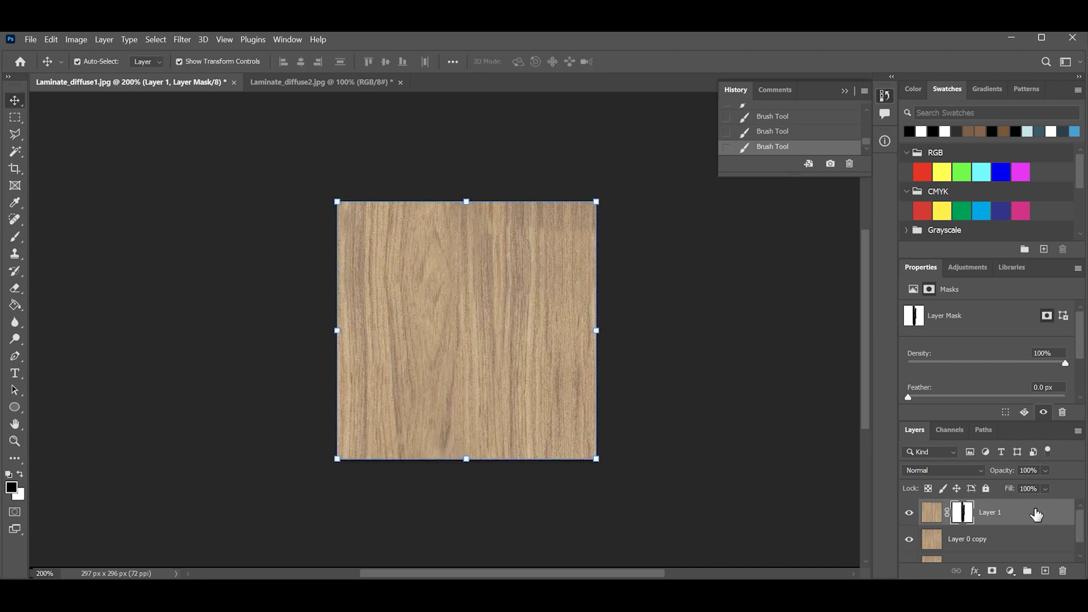
shift+click(982, 544)
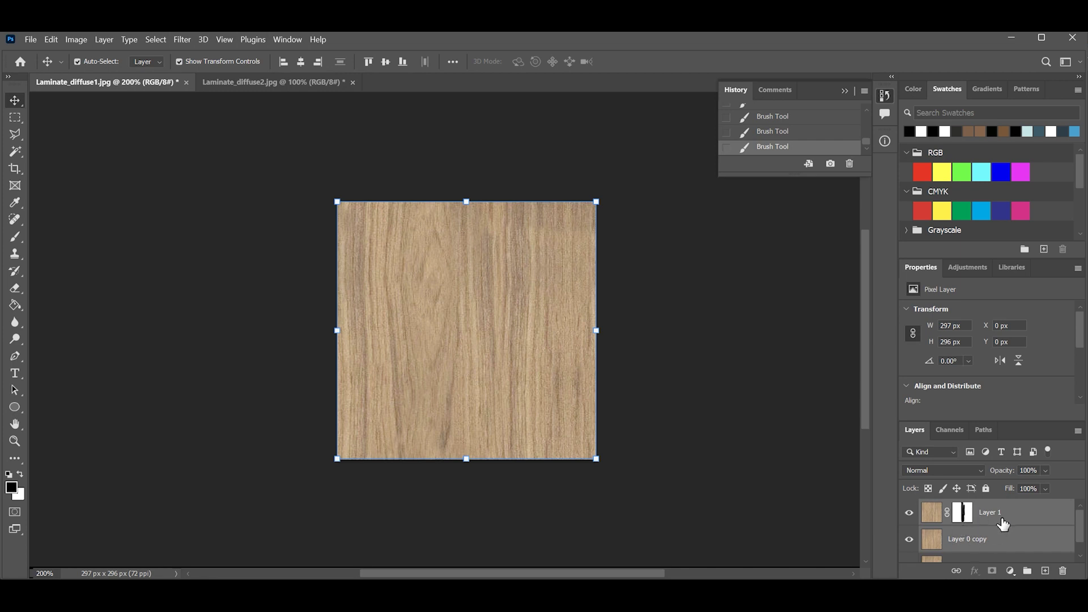
right_click(1003, 524)
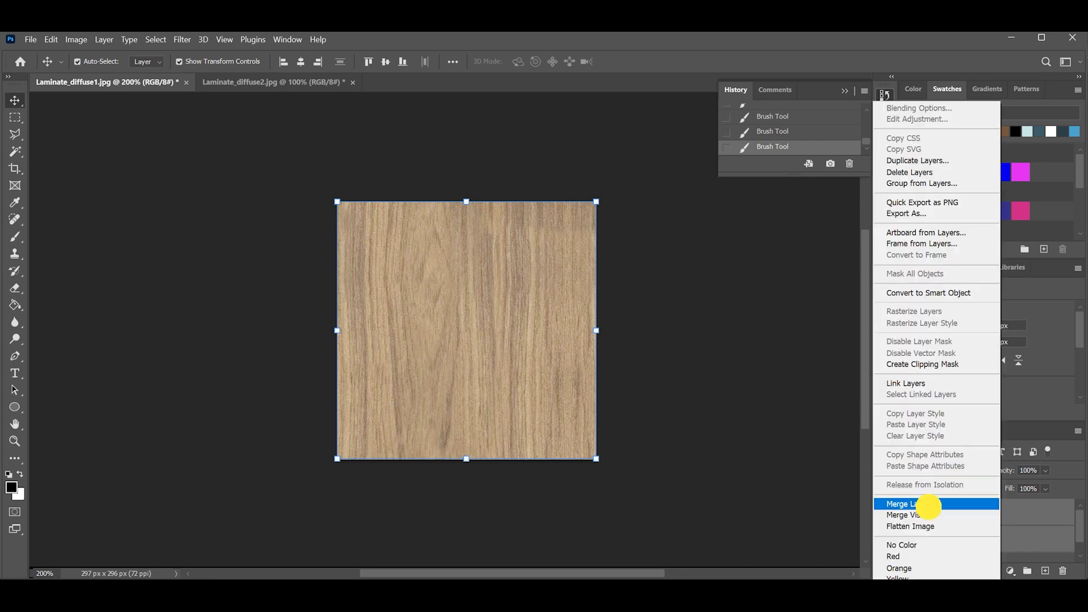
click(909, 504)
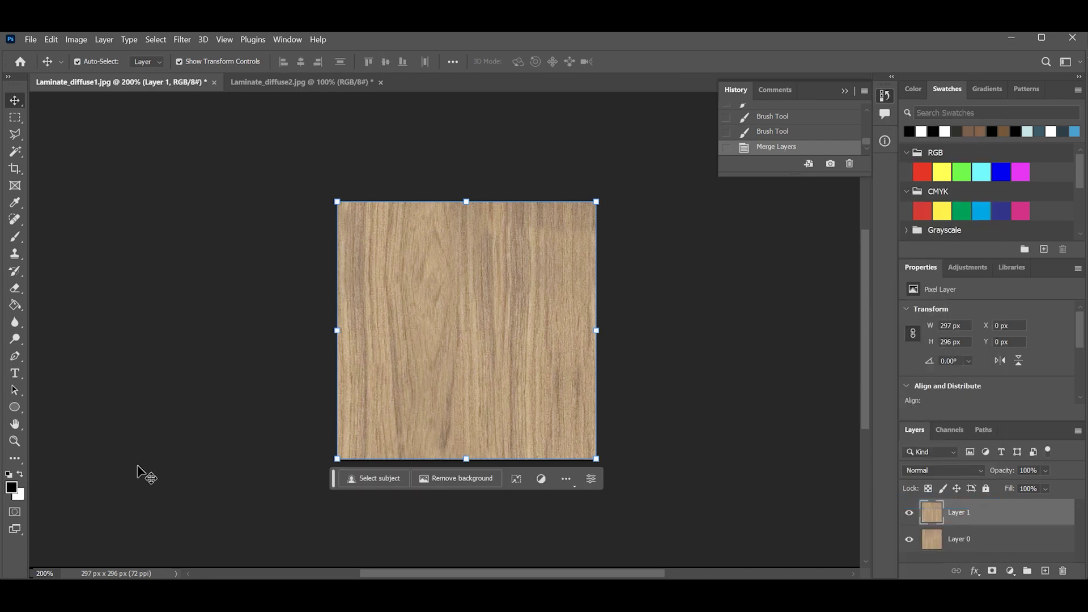
Enlarge the canvas to 1024 x 1024 pixels with the wood anchored in the upper-left corner
key(ctrl+shift+s)
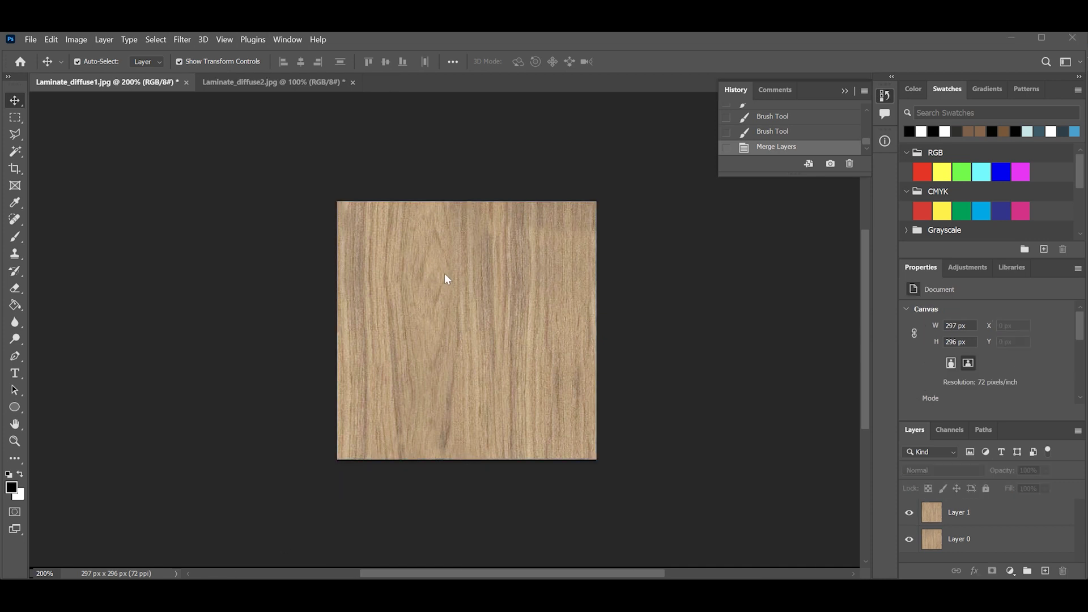
click(85, 42)
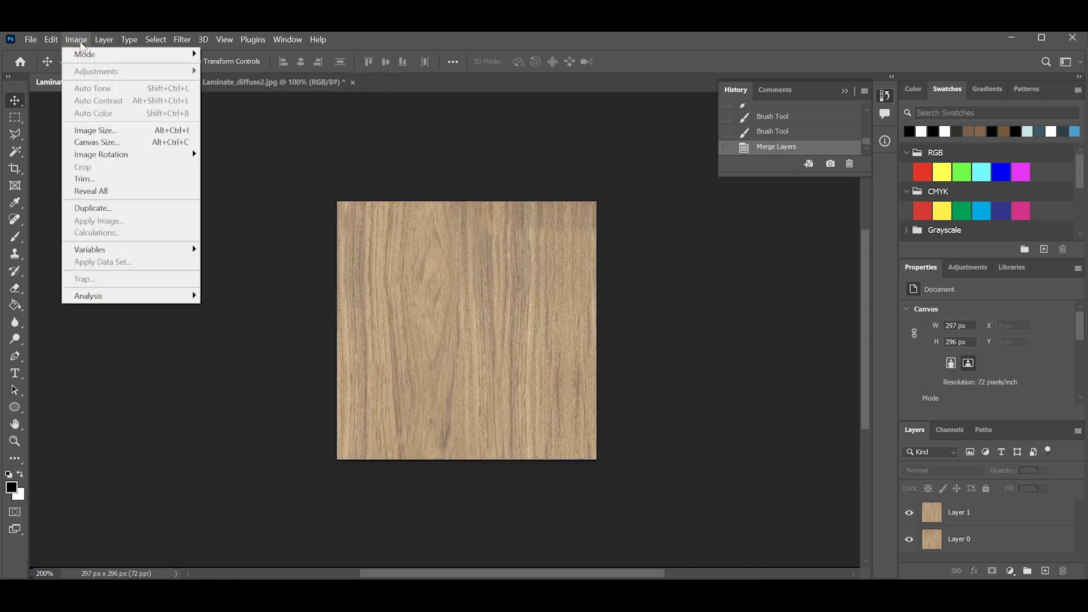
mouse_move(51, 39)
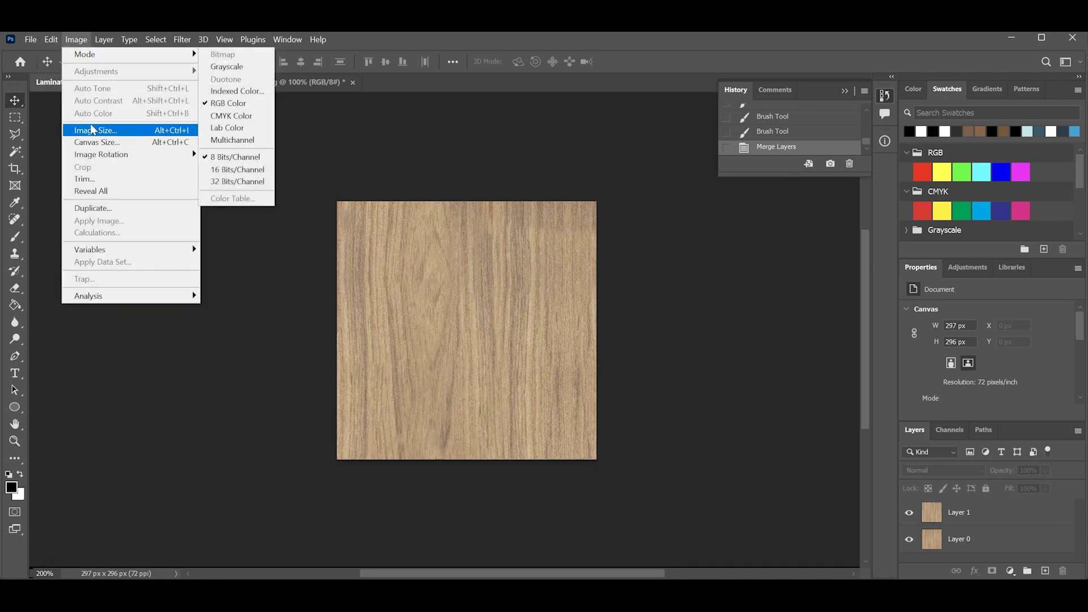
click(95, 142)
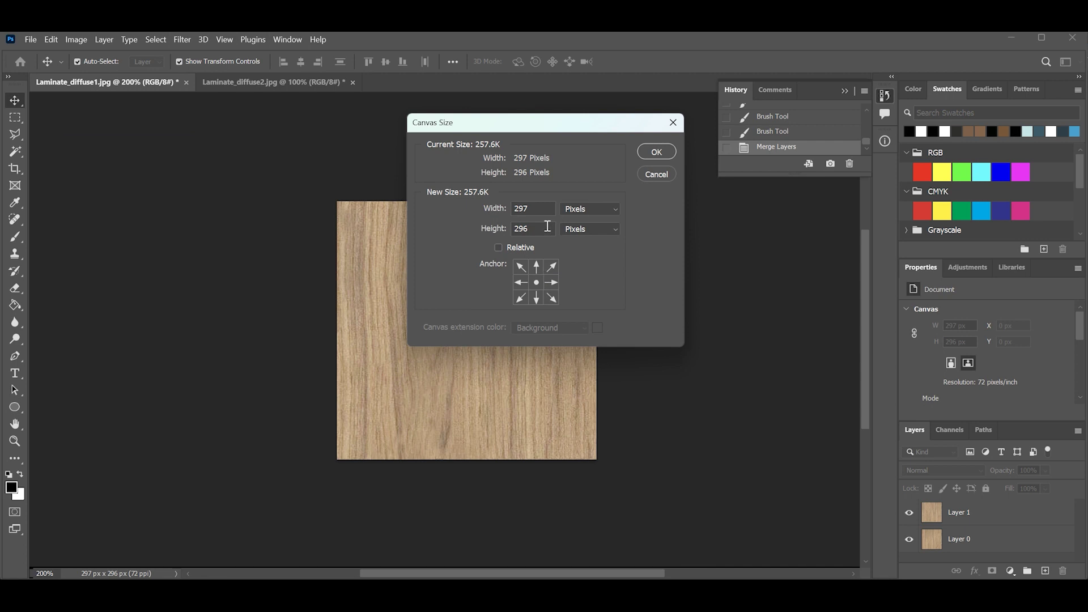
drag(536, 214, 489, 226)
text(102)
text(1024)
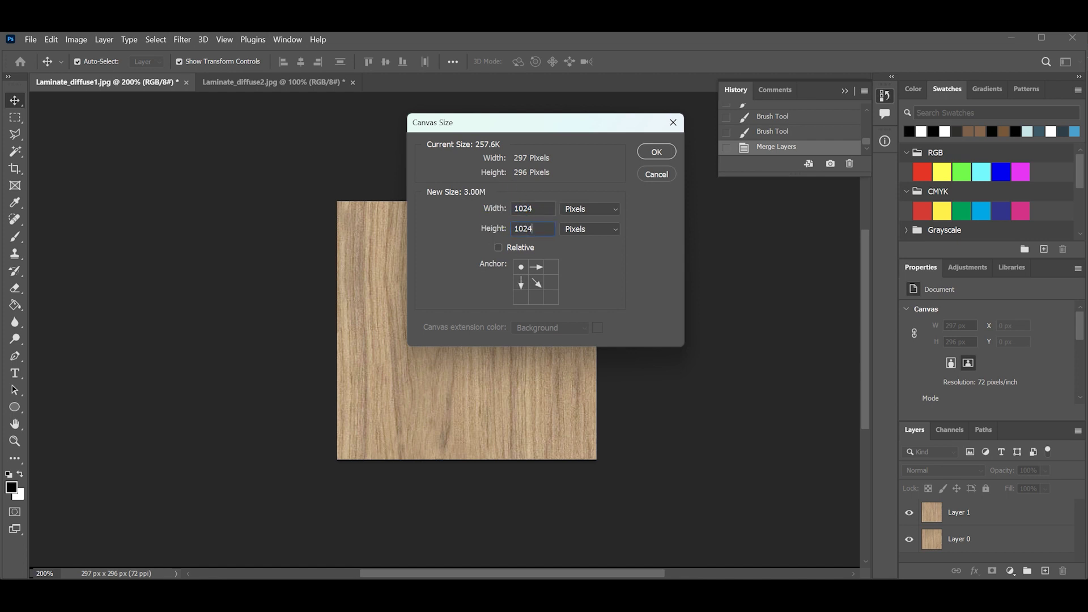
click(641, 153)
Duplicate the wood tile and arrange the copies into a two-by-two block on the canvas
alt+drag(321, 187, 433, 213)
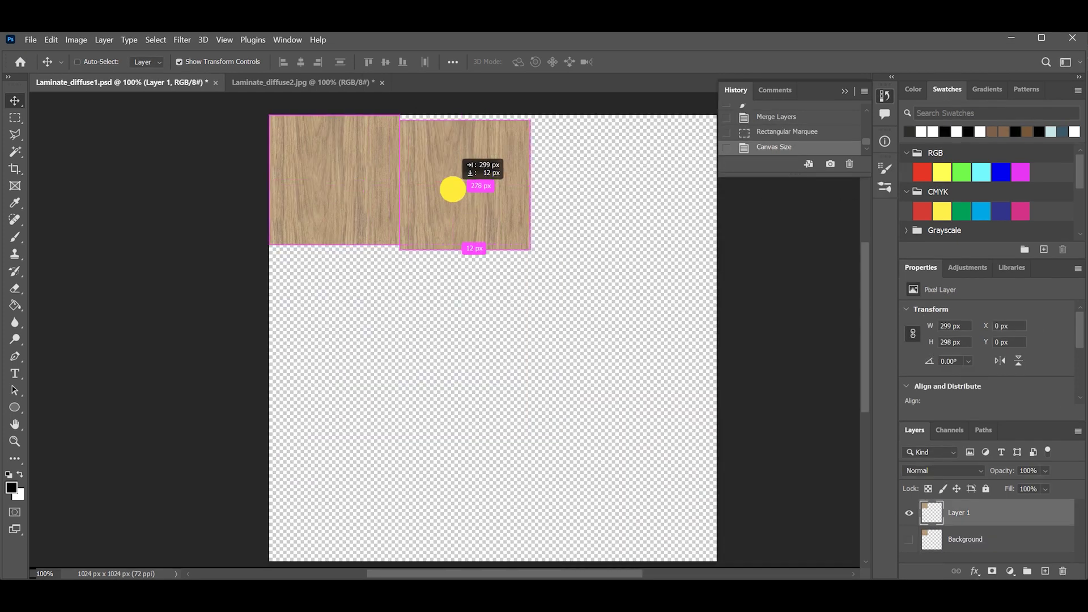
shift+click(457, 177)
alt+drag(457, 178, 454, 306)
click(445, 408)
Float Laminate_diffuse1.psd and Laminate_diffuse1.jpg in separate windows and compare their tile seams at 100% zoom
key(ctrl+plus)
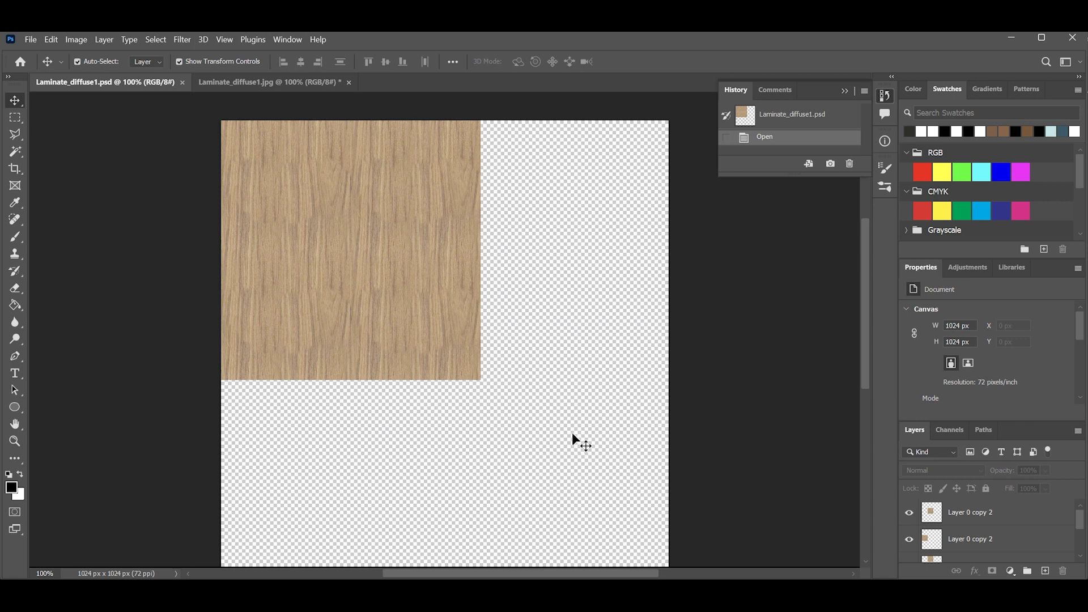
key(ctrl+plus)
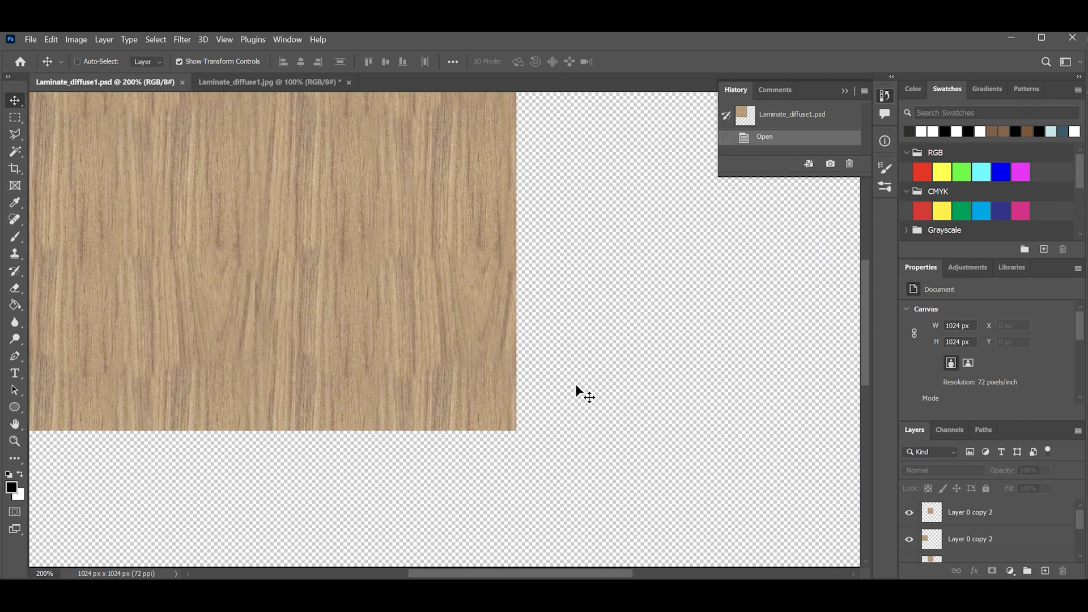
key(ctrl+minus)
key(ctrl+minus)
drag(255, 82, 615, 190)
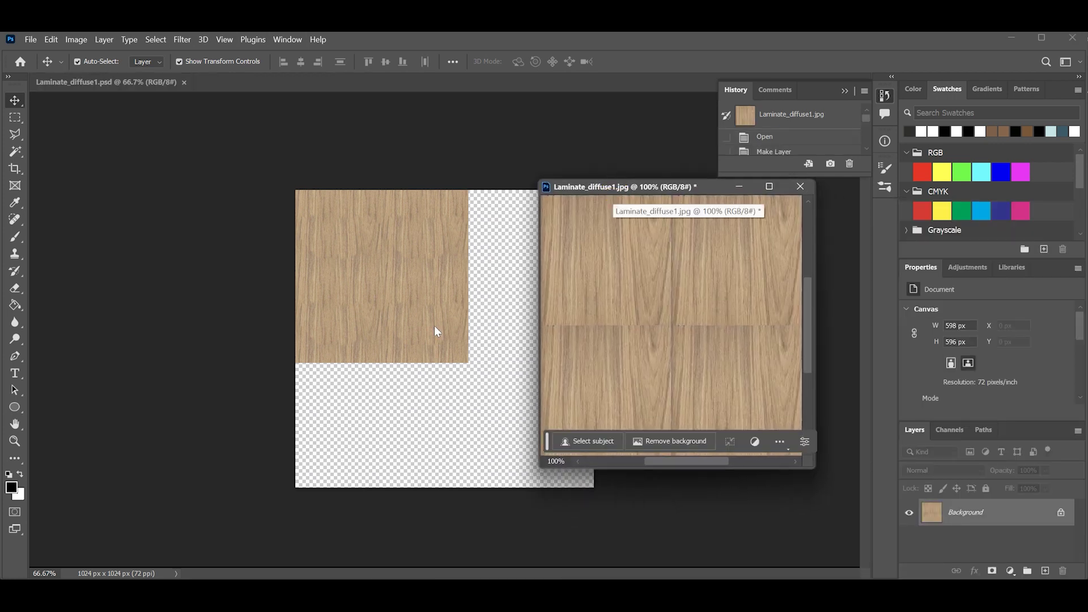
key(ctrl+plus)
drag(124, 83, 413, 183)
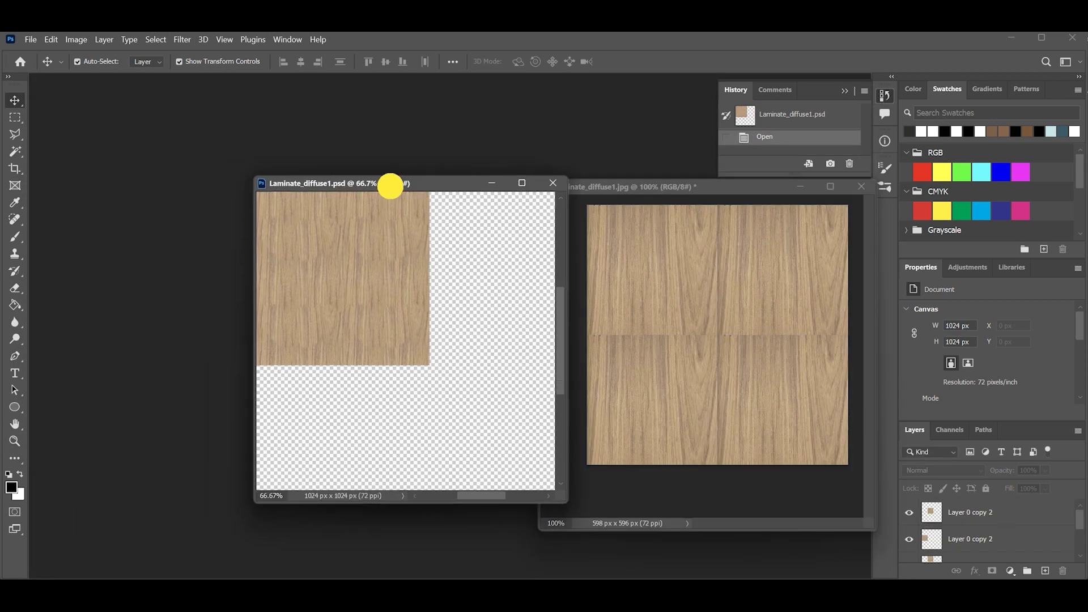
key(ctrl+plus)
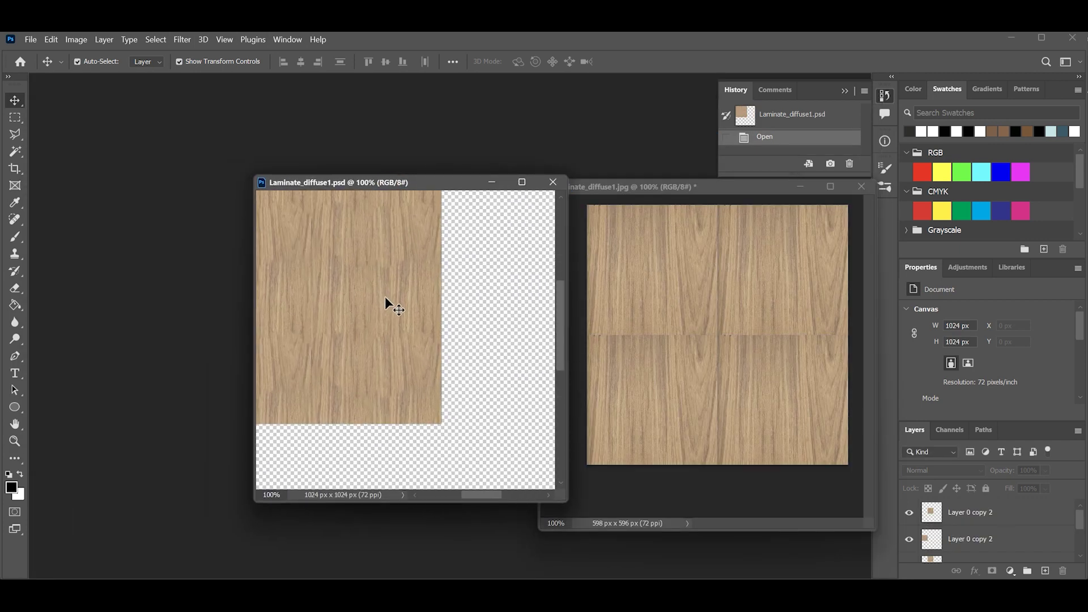
drag(488, 491, 481, 486)
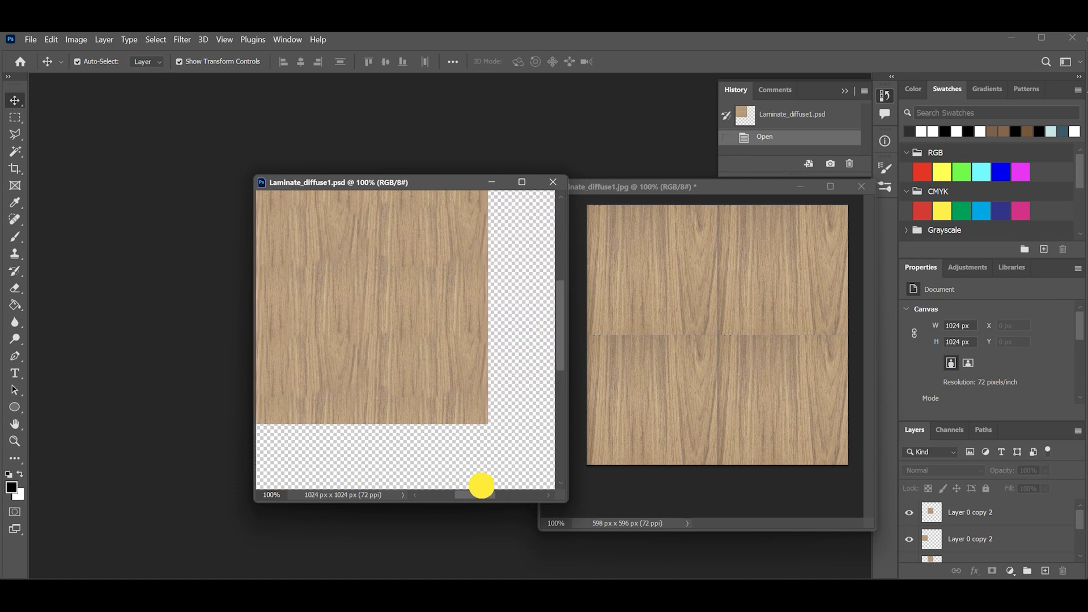
scroll(363, 303, up, 3)
scroll(364, 305, up, 1)
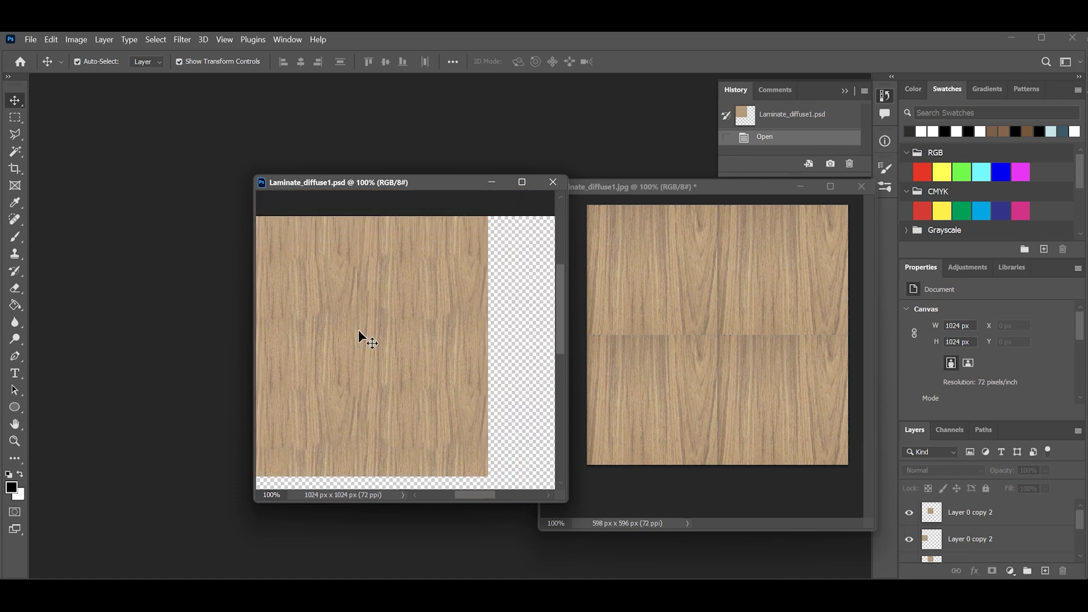
drag(473, 485, 471, 495)
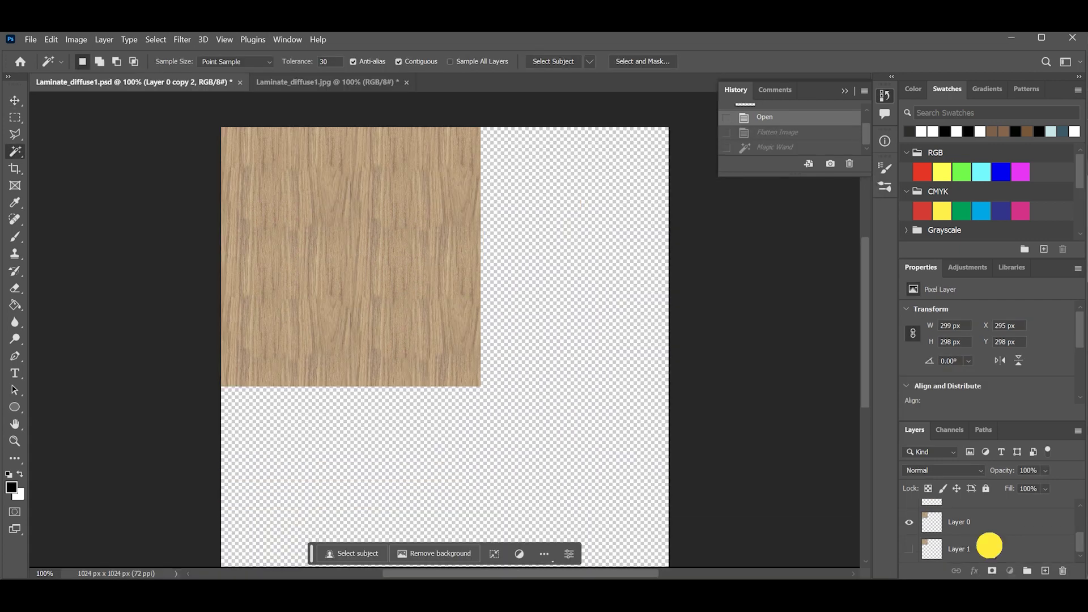
Flatten all layers of Laminate_diffuse1.psd, discarding the hidden ones
click(998, 548)
right_click(999, 548)
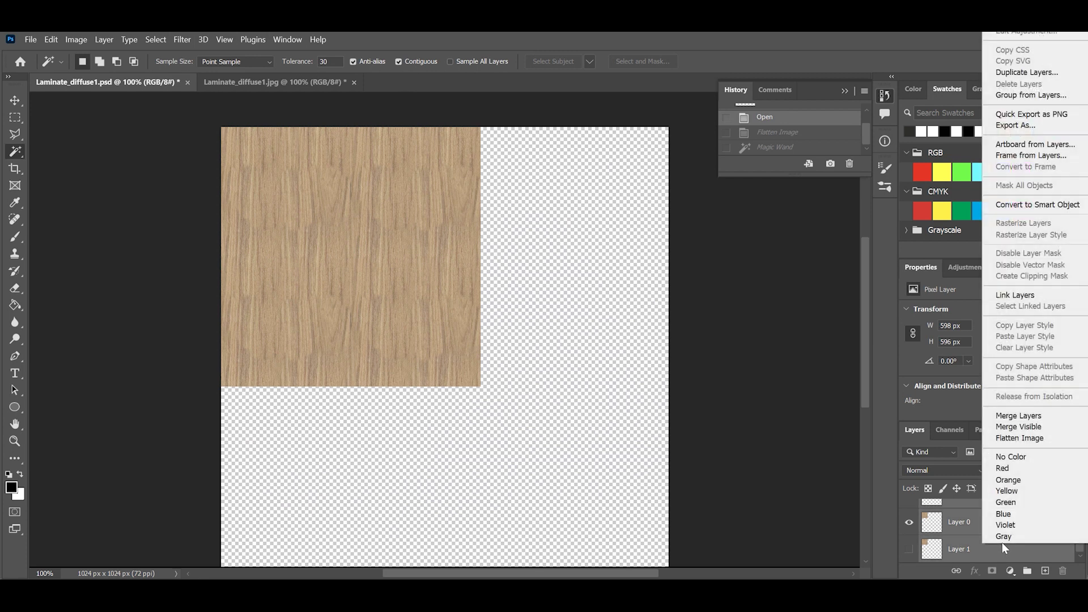
click(1021, 438)
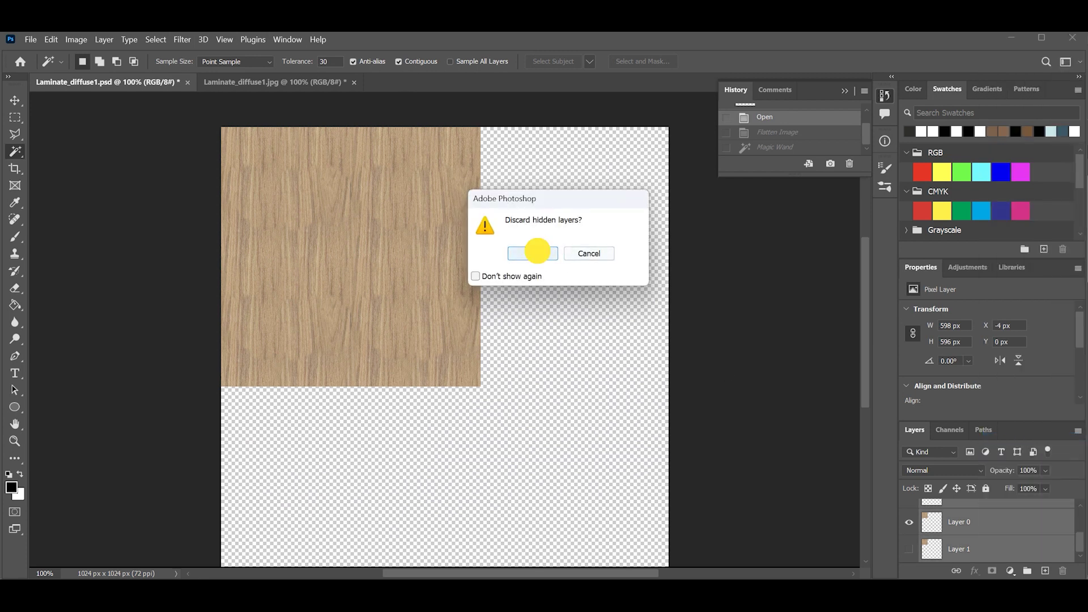
click(532, 253)
Crop the flattened image to the wood area by selecting the white background, inverting the selection and cropping, and clear the selection
click(541, 263)
click(155, 40)
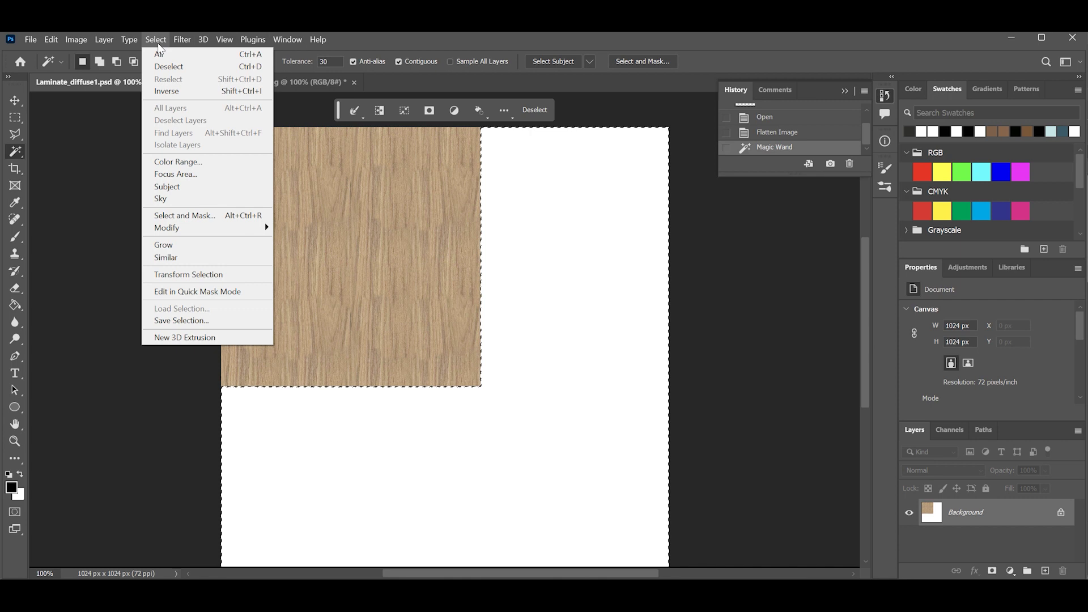
click(166, 91)
click(77, 40)
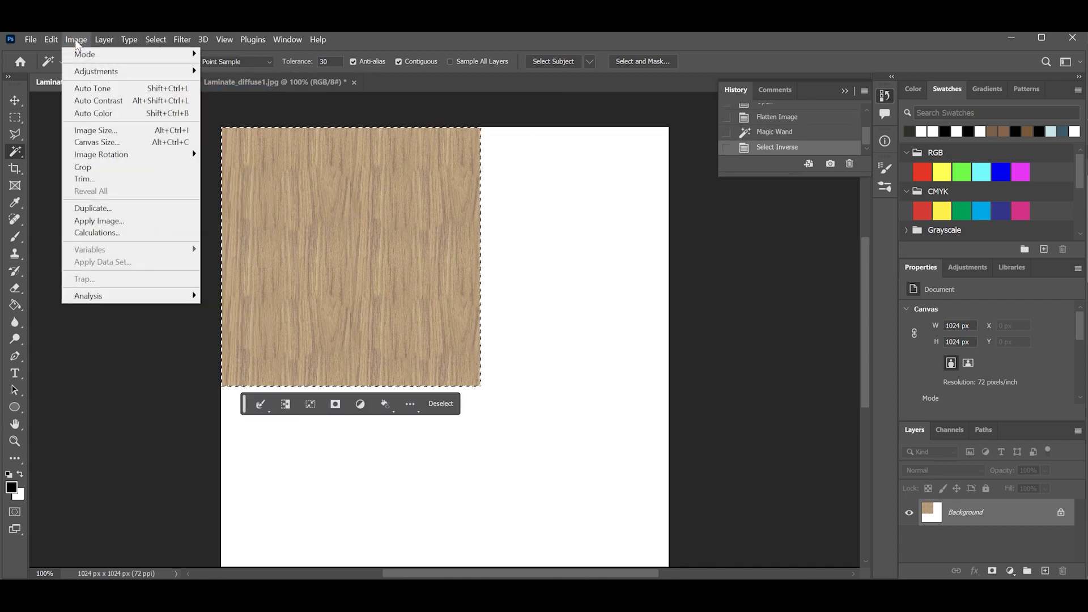
click(82, 168)
click(627, 255)
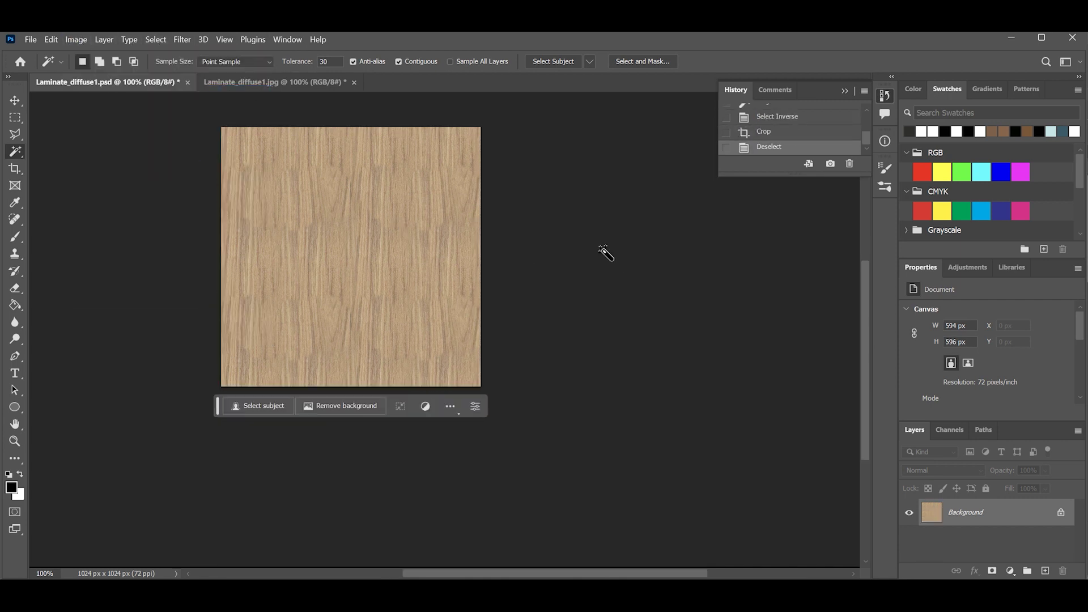
Save a JPEG copy of the cropped texture as Laminate_diffuse1_REV in the Wooden floor texture folder
click(15, 101)
click(26, 38)
click(71, 206)
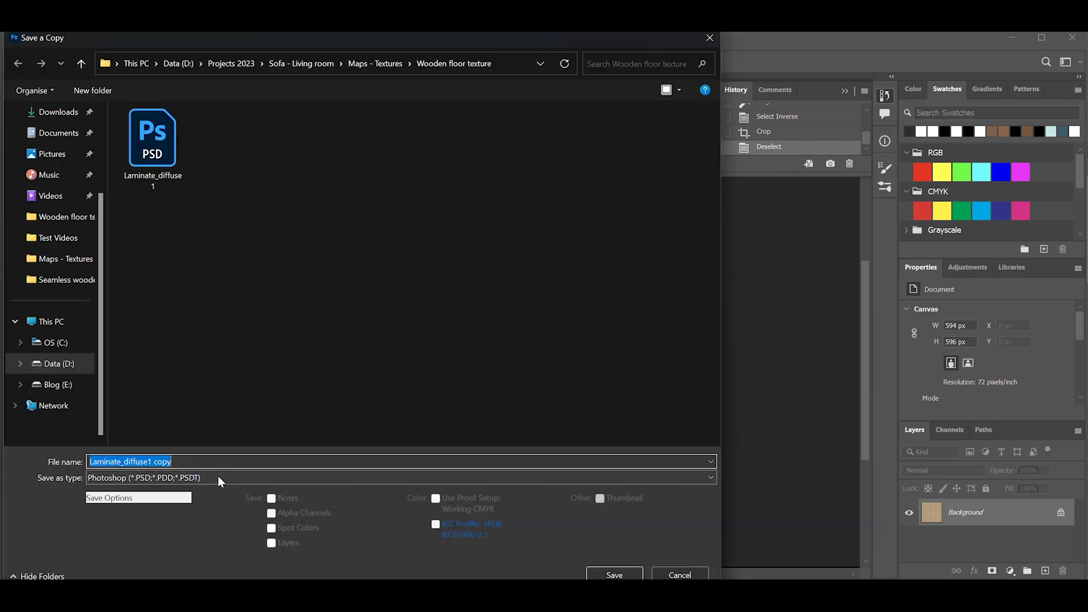
click(212, 478)
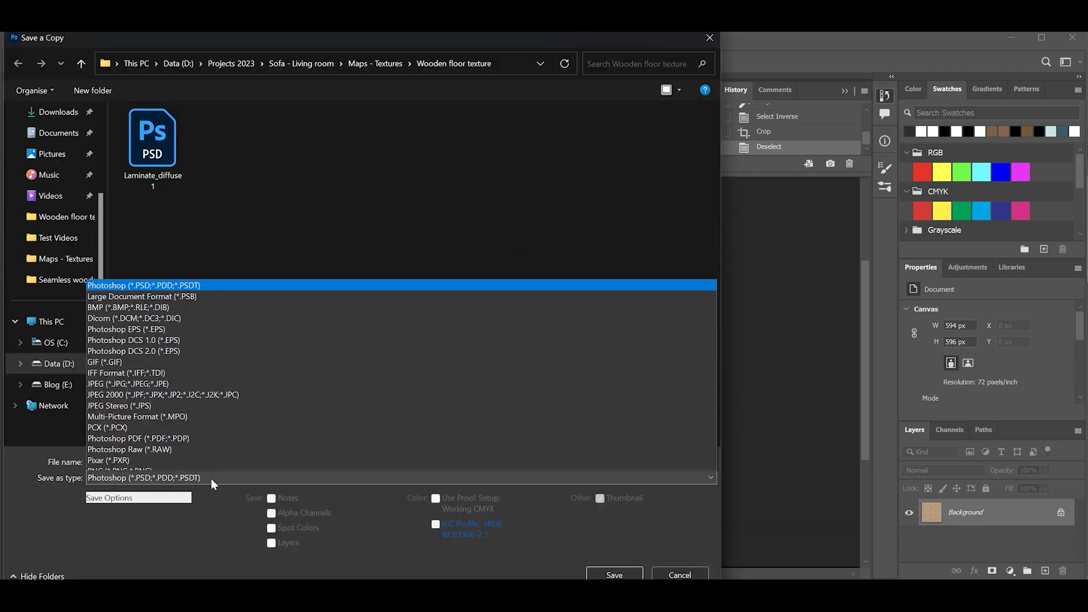
click(272, 315)
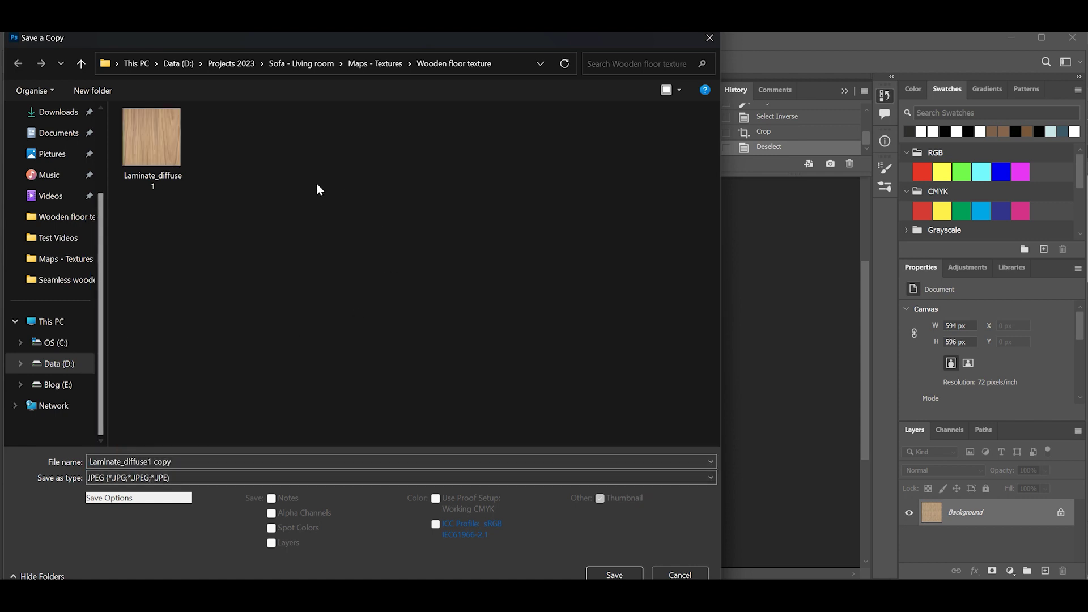
click(152, 151)
click(160, 462)
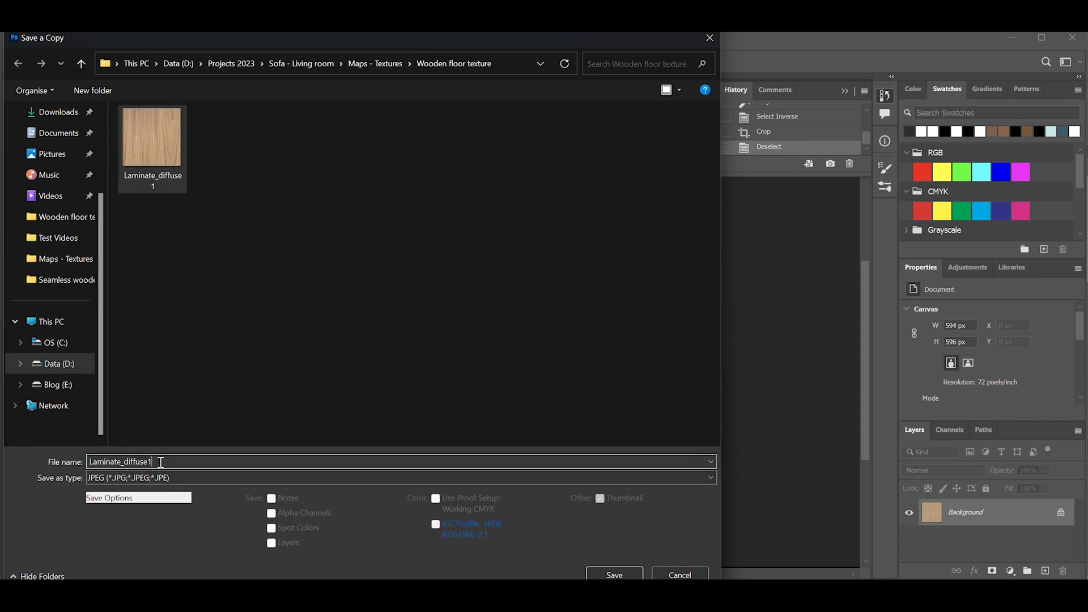
text(_REV)
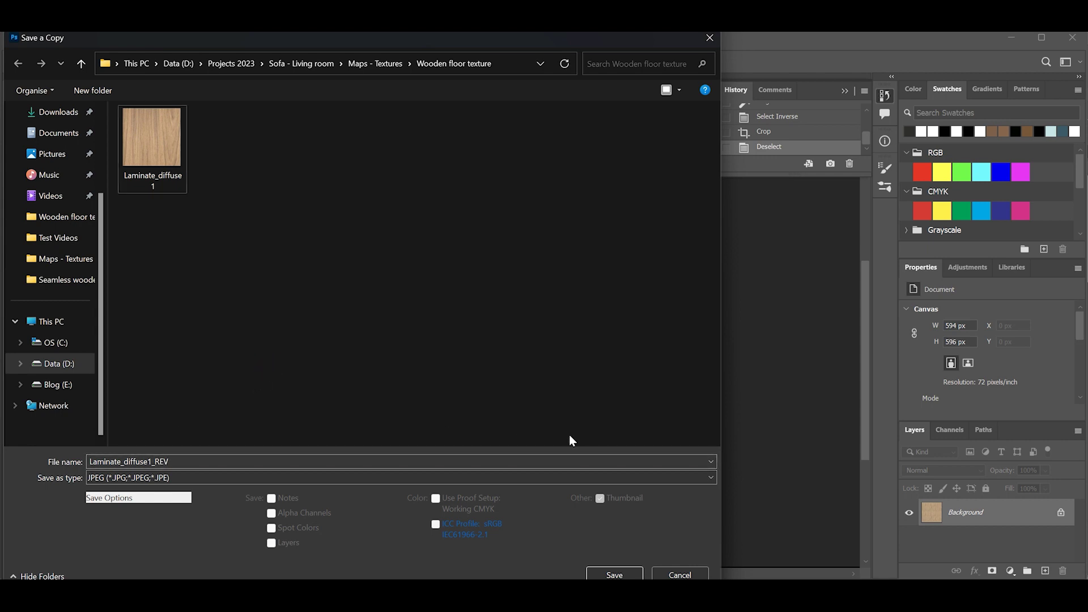
click(615, 575)
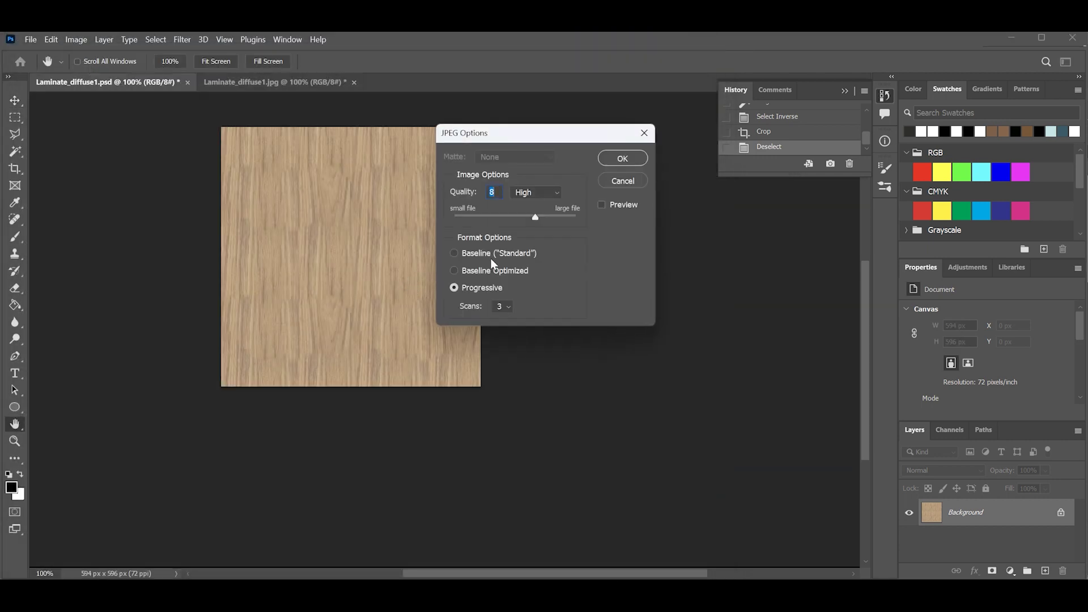
click(634, 161)
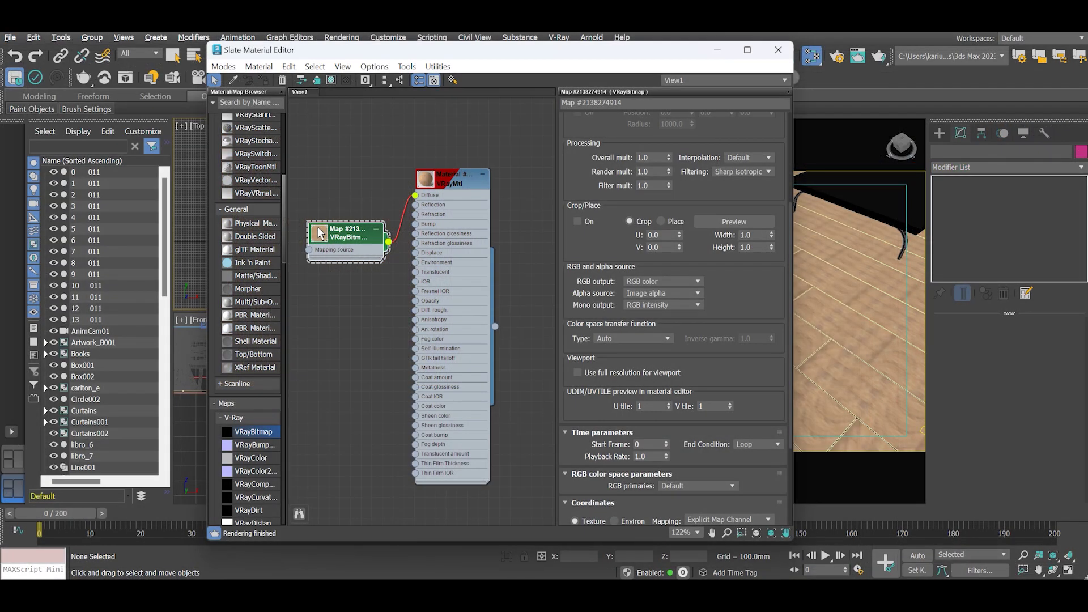
In 3ds Max, replace the floor material's VRayBitmap image with Laminate_diffuse1_REV and close the material editor
drag(722, 148, 759, 306)
click(767, 146)
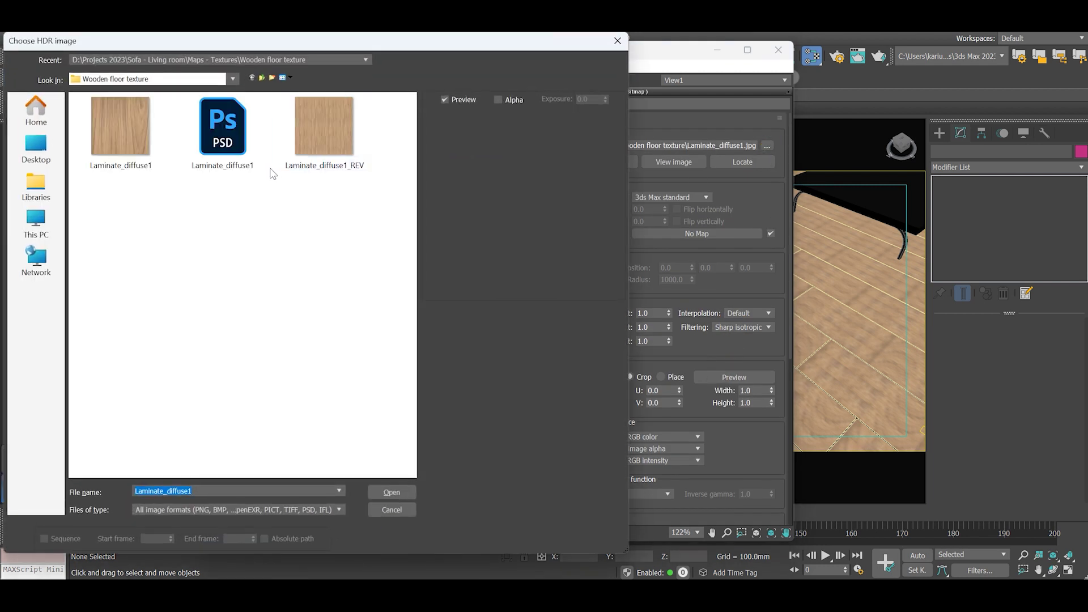
click(328, 131)
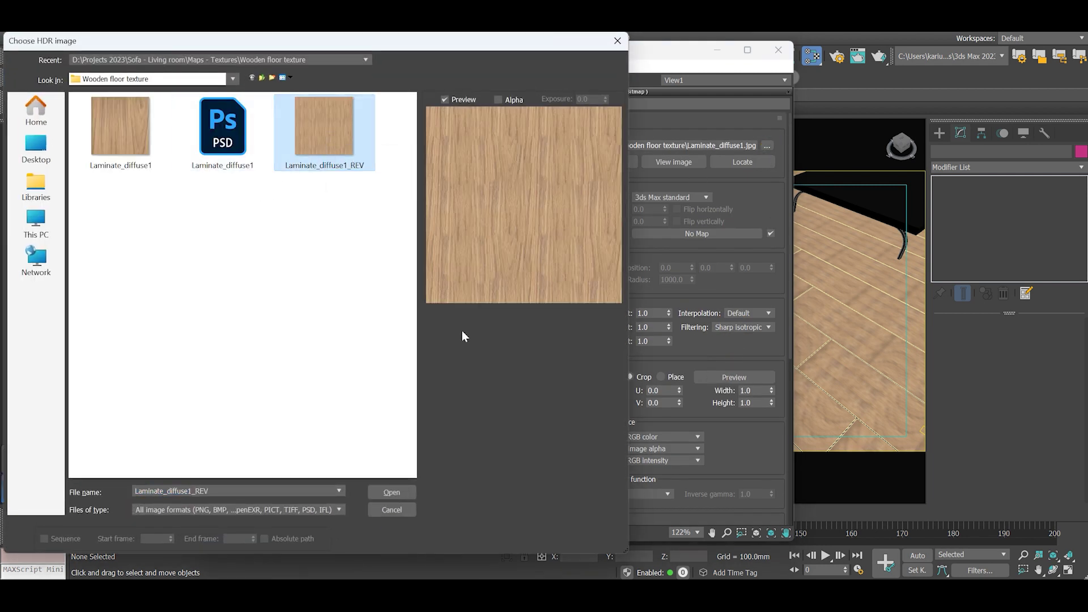
click(397, 494)
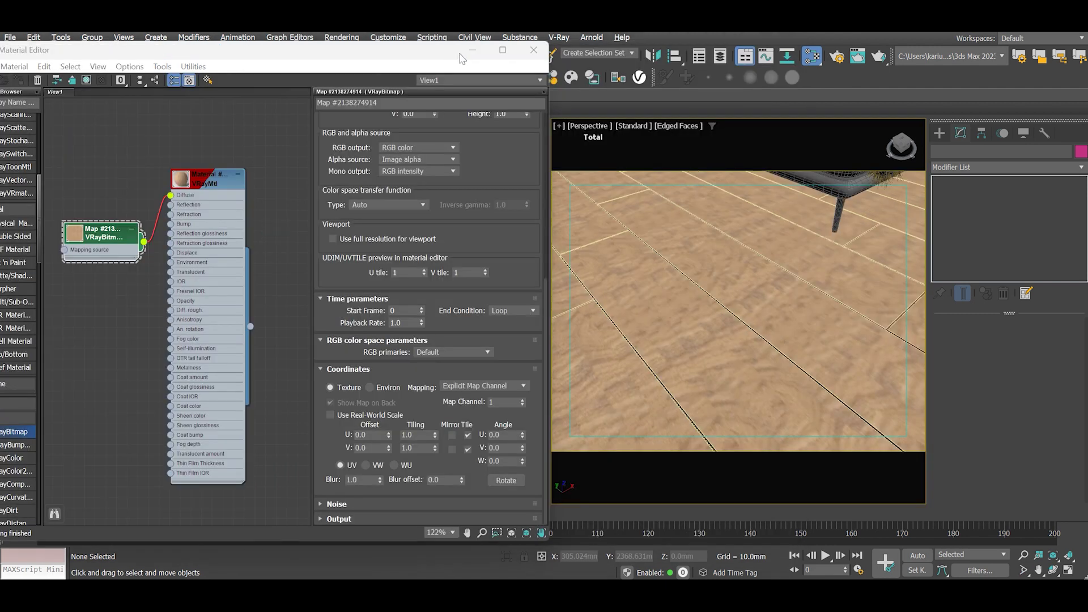
click(530, 42)
Add a UVW Map modifier to the plank floor Line002 and set its mapping to Box
click(694, 297)
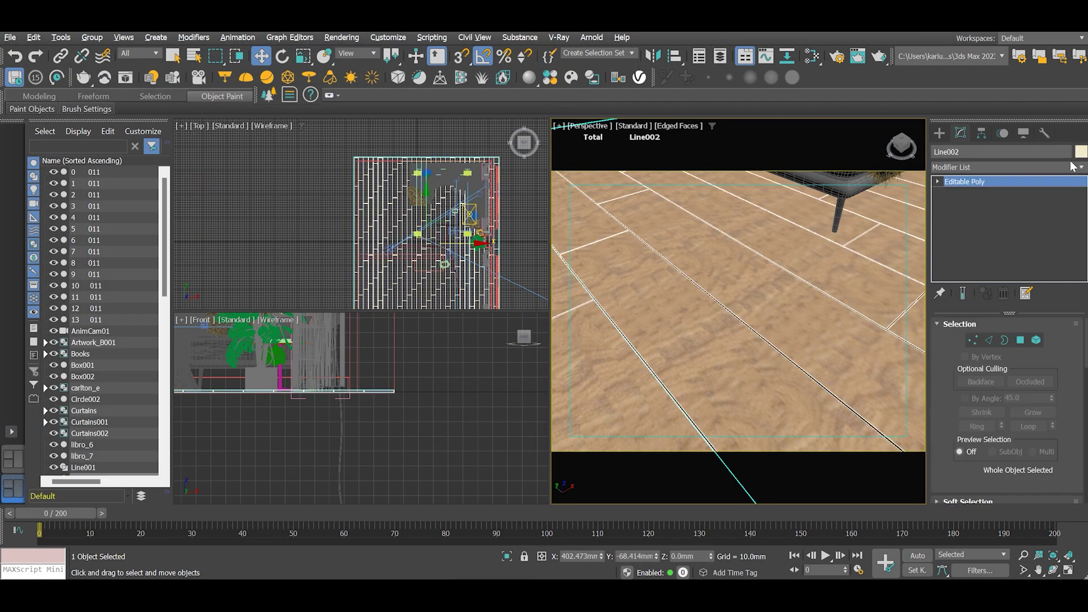
click(1082, 169)
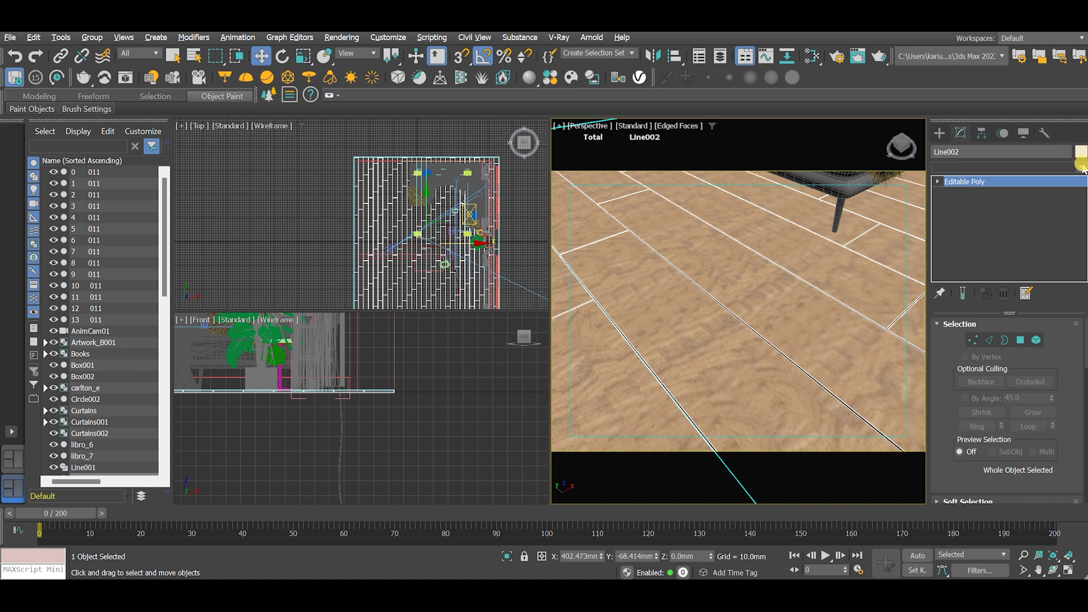
scroll(996, 447, down, 15)
scroll(997, 438, down, 20)
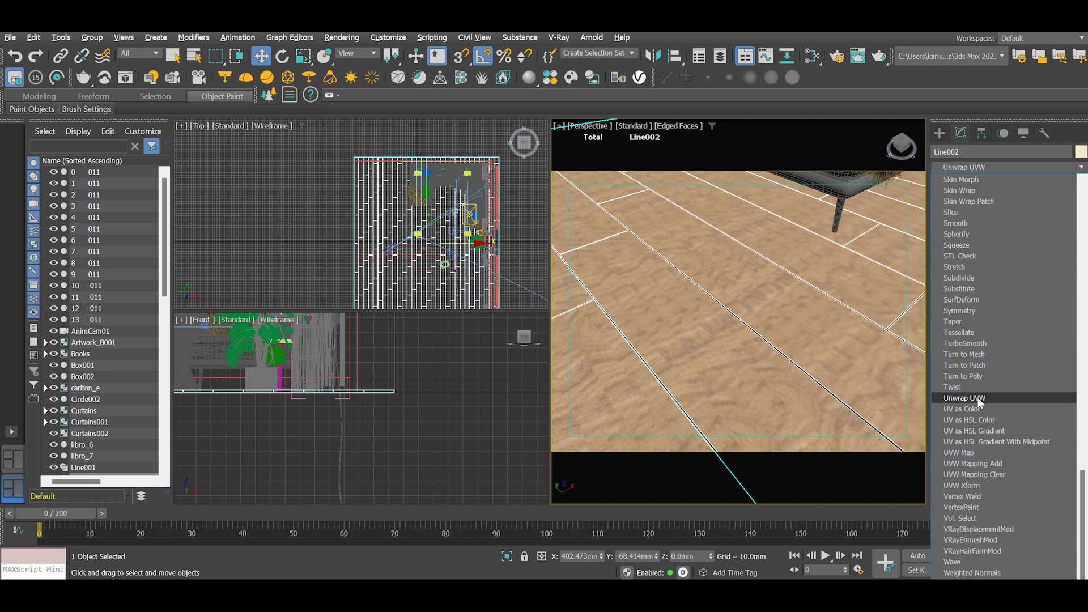
click(963, 452)
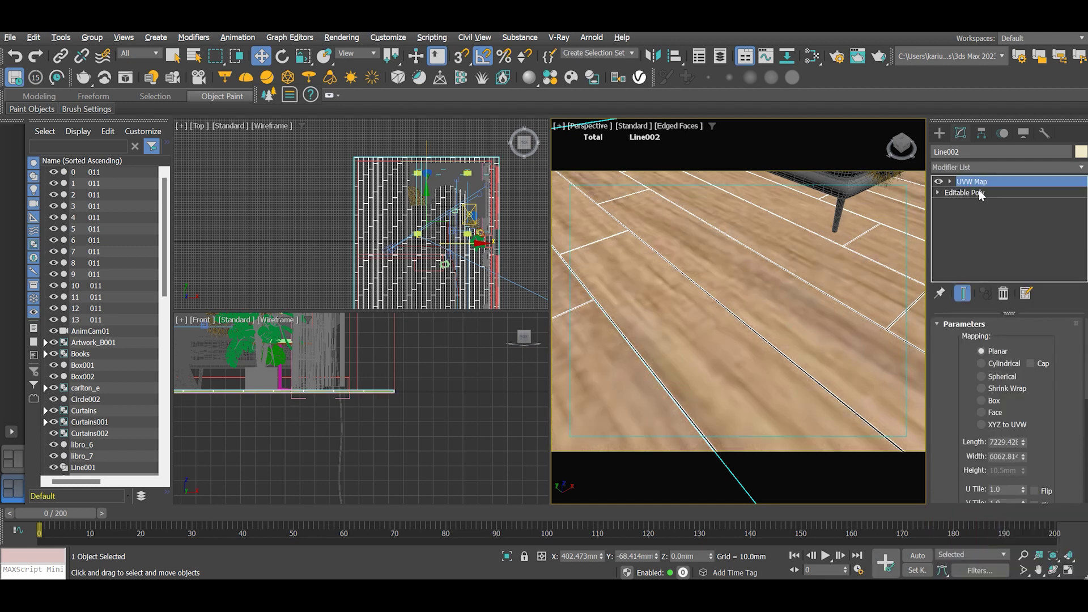
click(981, 400)
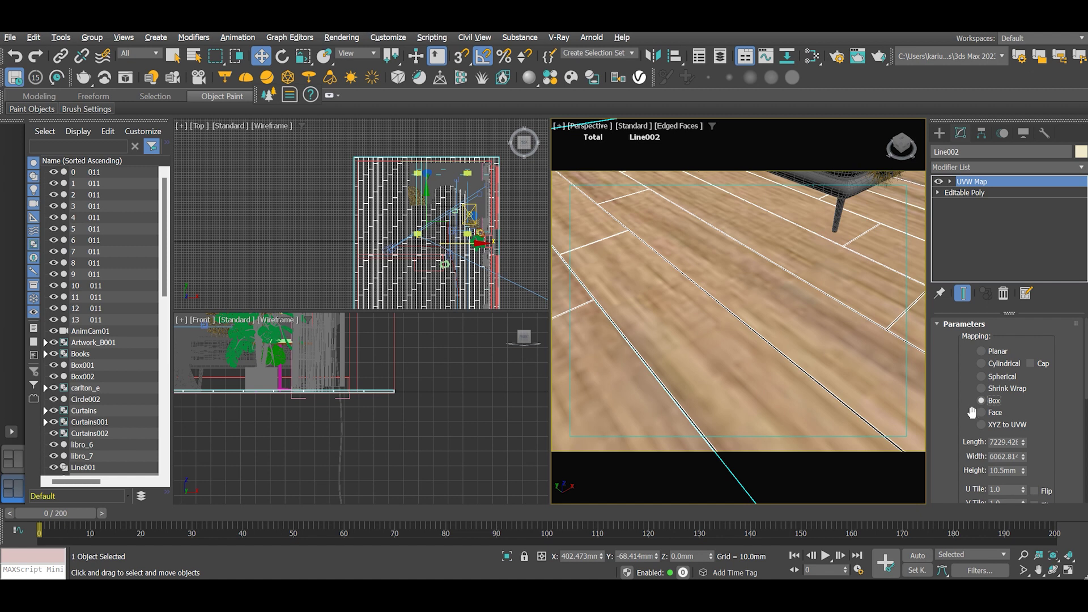
scroll(972, 409, down, 3)
scroll(577, 300, down, 5)
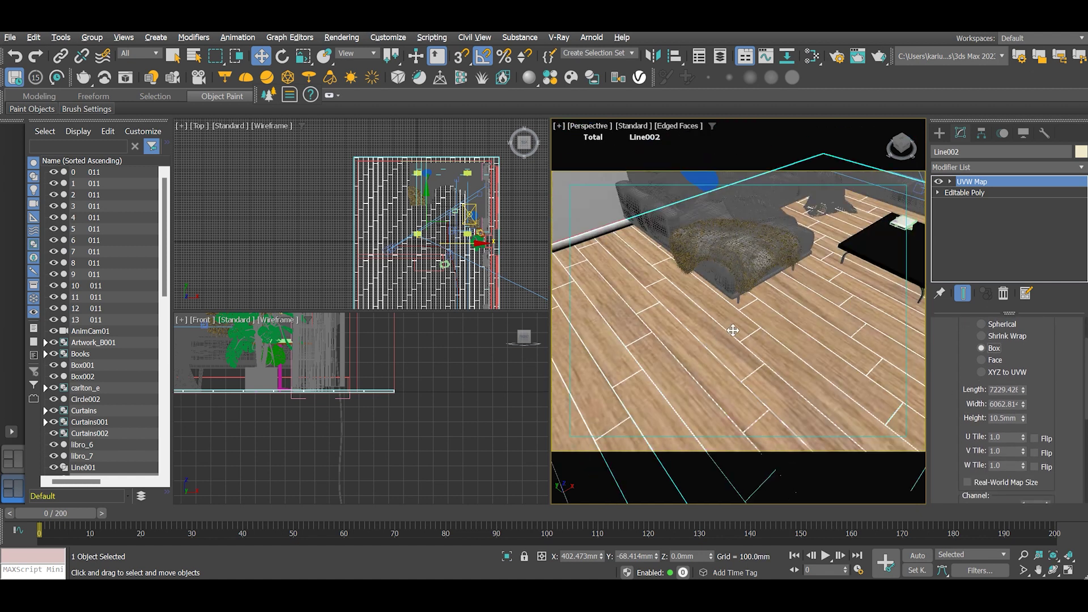
Set the floor's UVW Map U and V tiling to 2
alt+middle_drag(718, 315, 727, 313)
click(1005, 437)
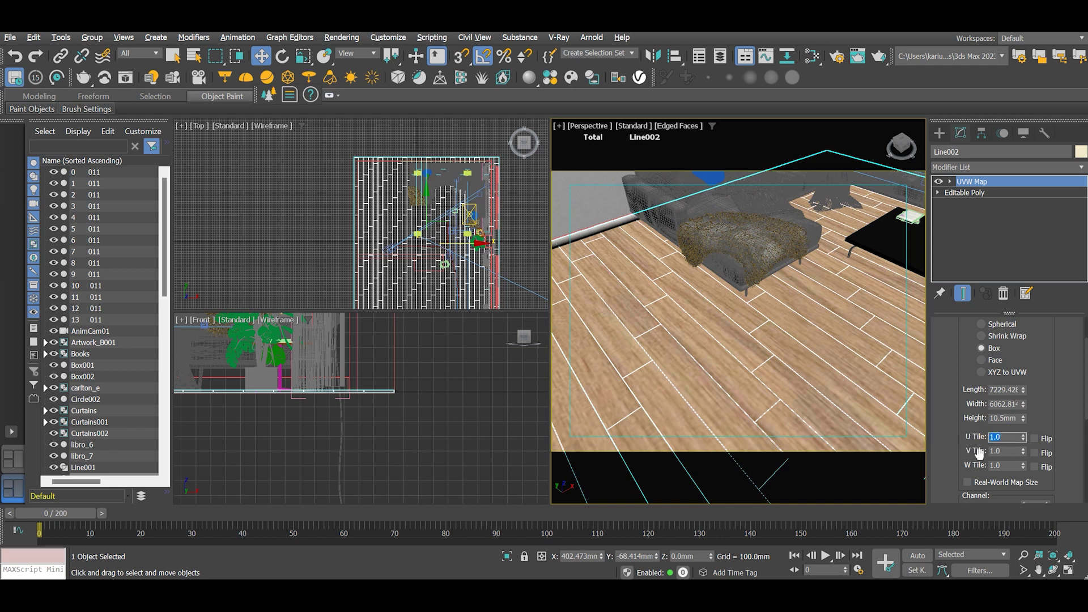
text(2)
key(Tab)
text(2)
key(Return)
Set the UVW Map's U Tile and V Tile to 5 and inspect the wood grain on the planks
drag(1007, 440, 962, 452)
text(55)
key(Return)
scroll(616, 395, up, 4)
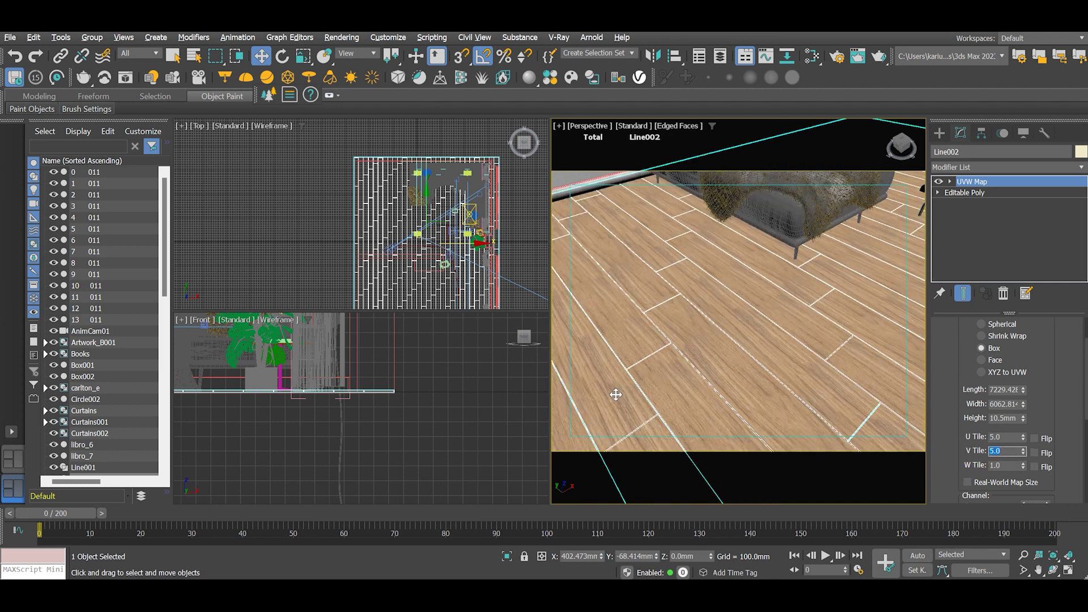
scroll(616, 395, down, 3)
scroll(815, 356, up, 4)
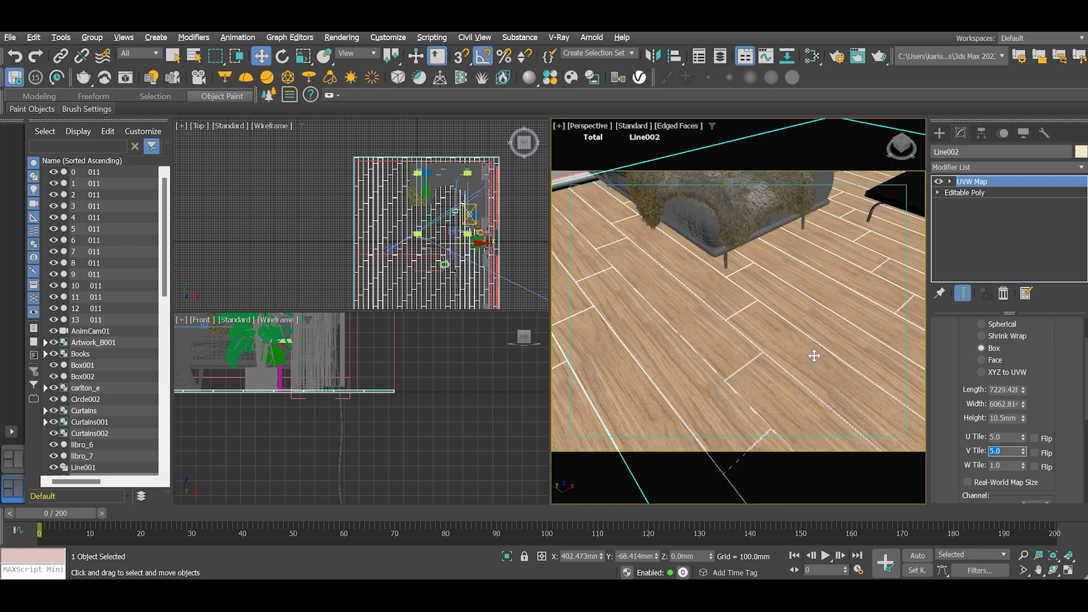
scroll(815, 356, down, 2)
scroll(809, 345, down, 2)
scroll(877, 341, up, 4)
scroll(839, 339, down, 2)
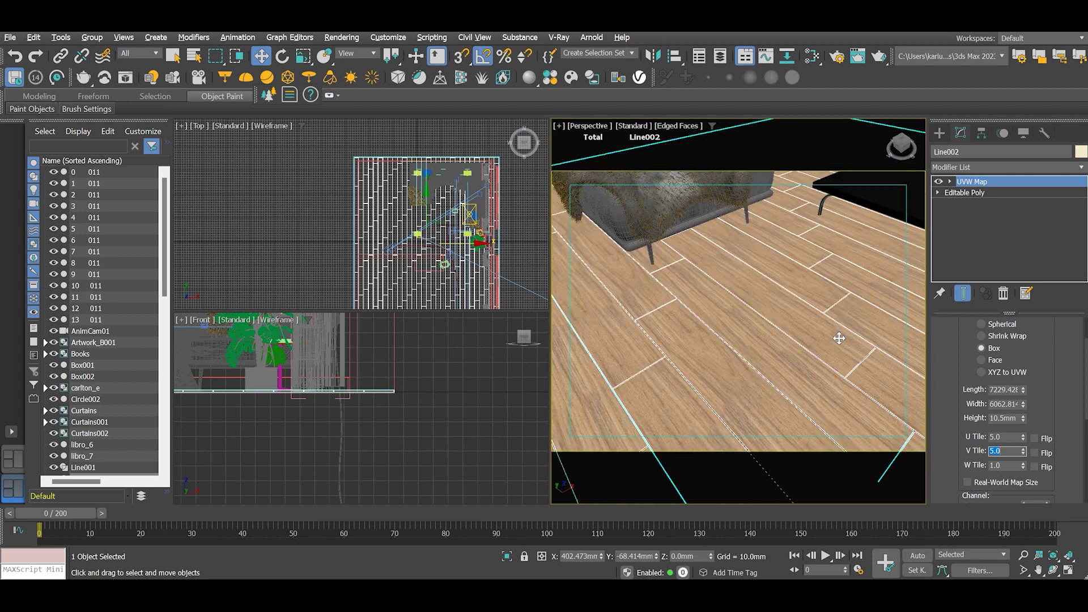
Raise the U Tile and V Tile of the floor mapping to 7
drag(1004, 440, 958, 439)
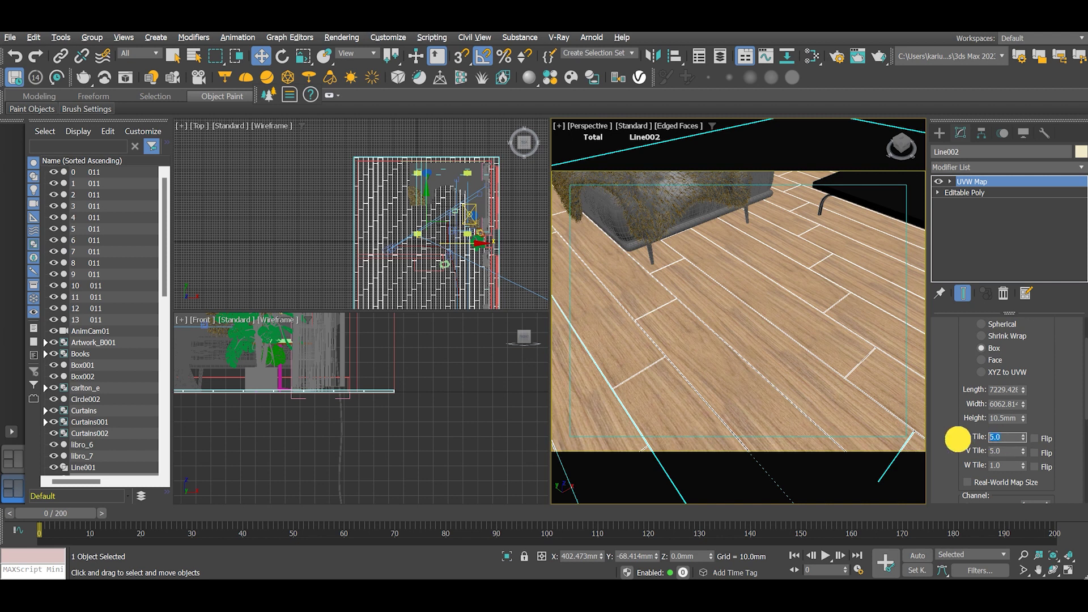
text(7)
click(957, 451)
text(7)
key(Return)
scroll(687, 343, up, 2)
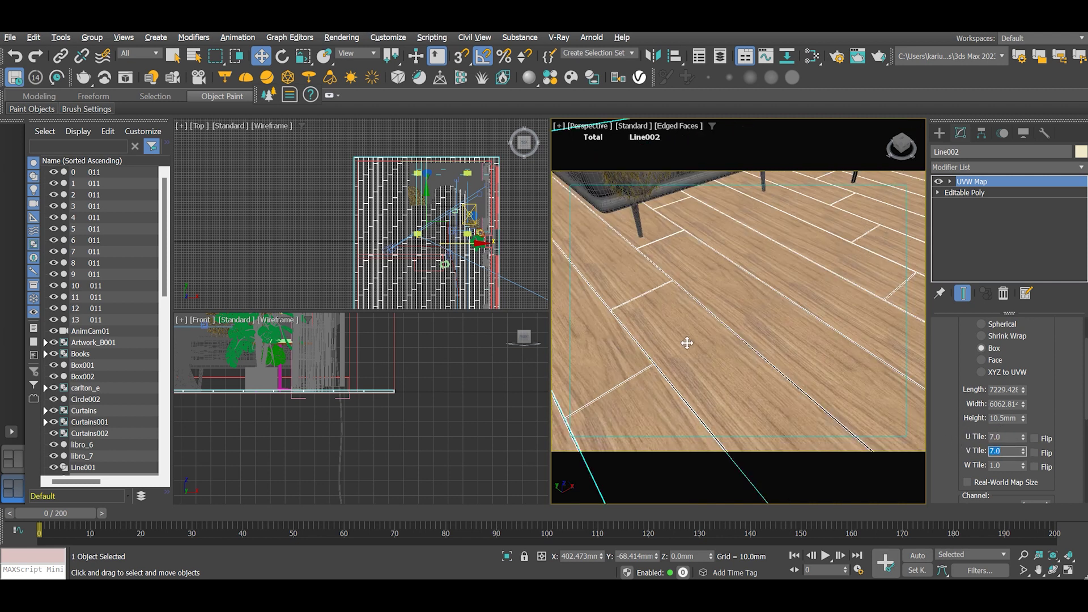
scroll(688, 343, down, 4)
Set both the U Tile and V Tile of the floor's UVW Map to 10 and check the plank scale
click(1003, 437)
drag(1008, 449, 946, 448)
text(10)
key(Return)
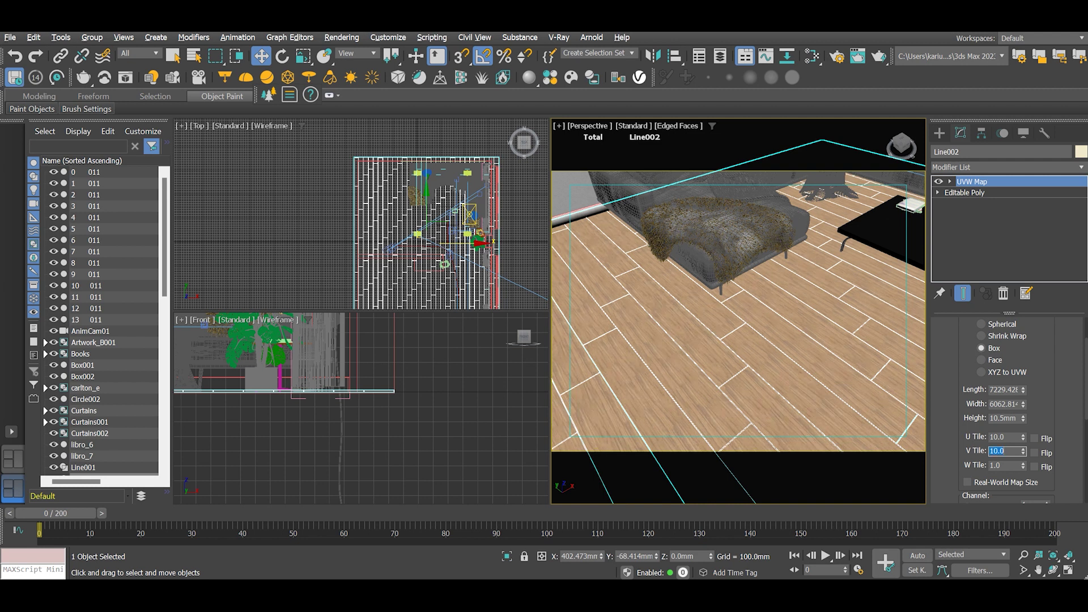
scroll(669, 393, up, 4)
scroll(586, 321, up, 2)
scroll(586, 321, down, 2)
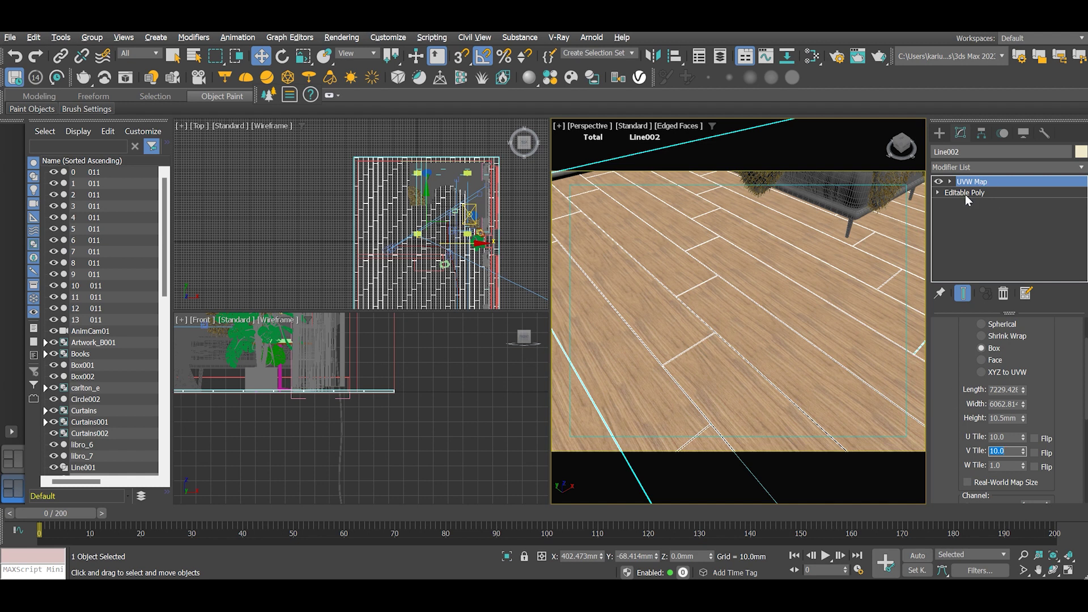
Deselect the floor and switch the perspective viewport to the VRayCam - Seamless Texture camera
click(968, 192)
click(296, 270)
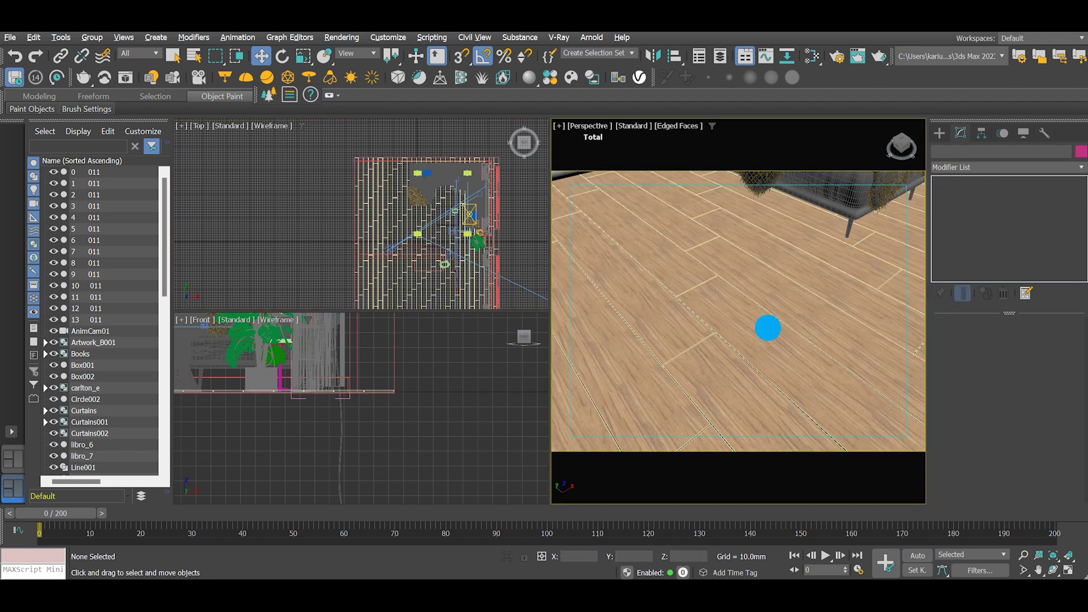
key(c)
click(540, 214)
double_click(539, 213)
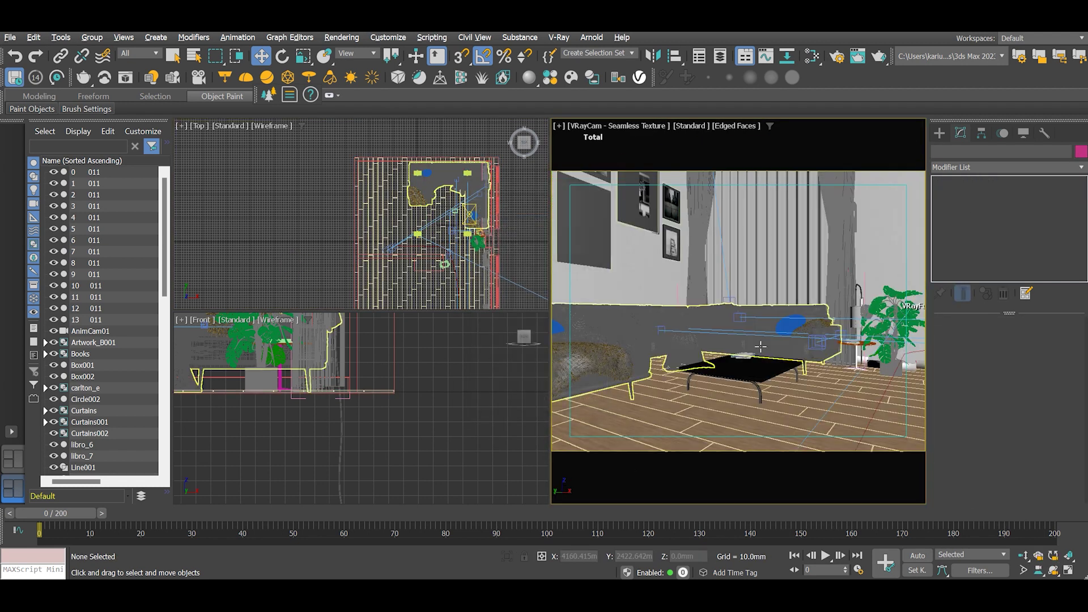
Start an interactive V-Ray render of the camera view from the render settings
click(837, 60)
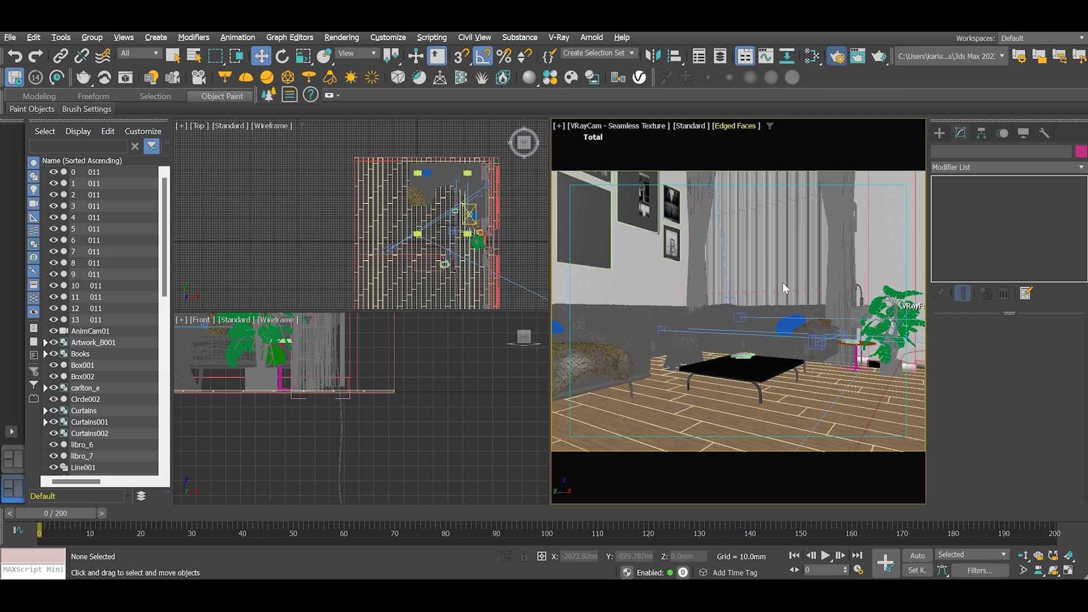
key(F10)
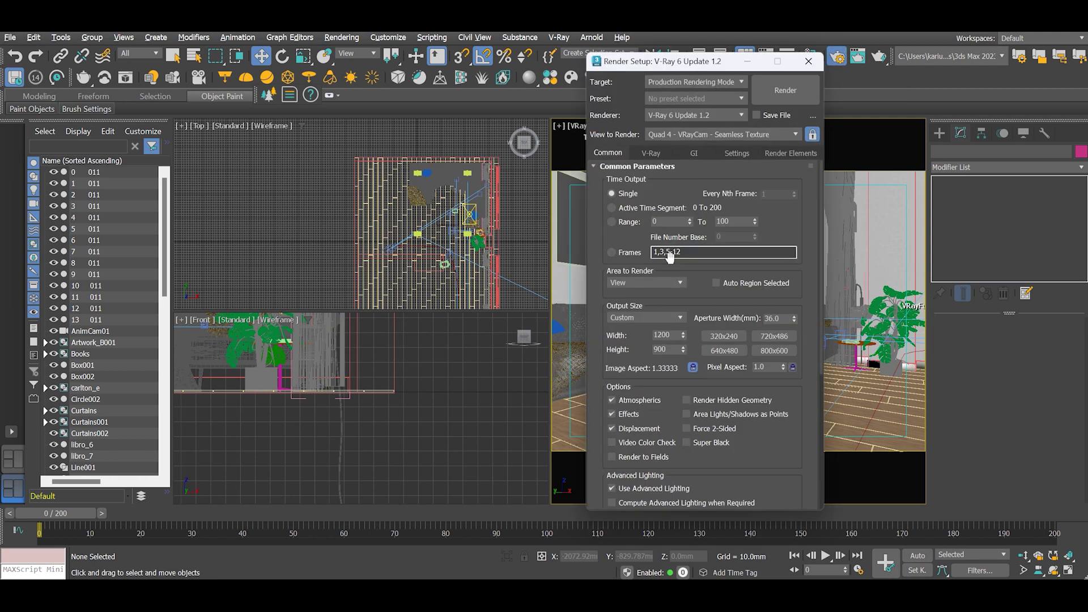
click(652, 153)
click(692, 210)
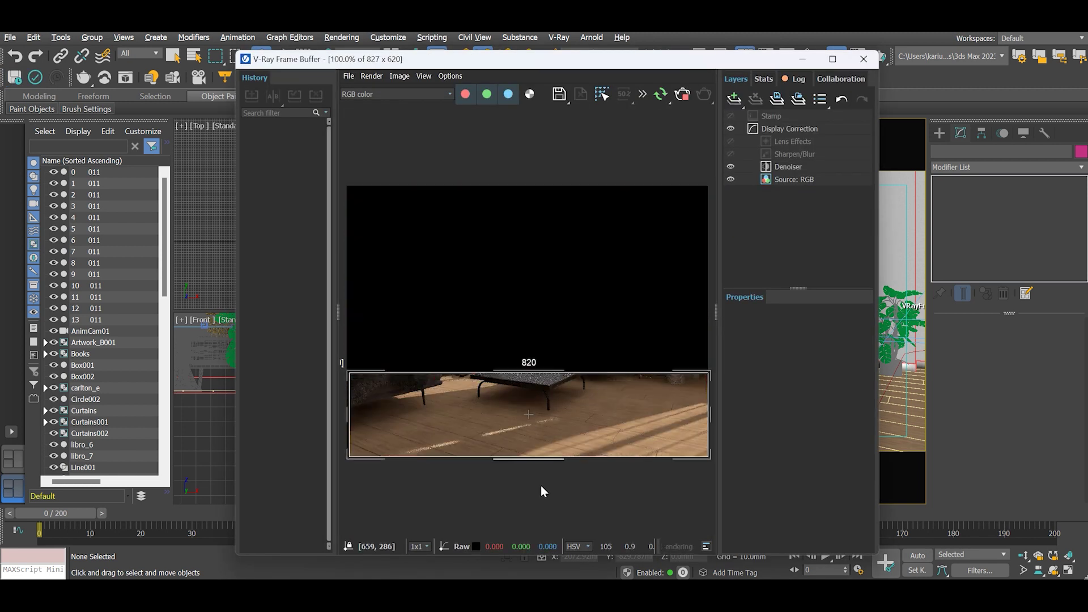
Examine the rendered wood floor around the sofa and coffee table at 100% and 200% zoom for visible texture seams
scroll(487, 460, up, 2)
scroll(576, 413, down, 3)
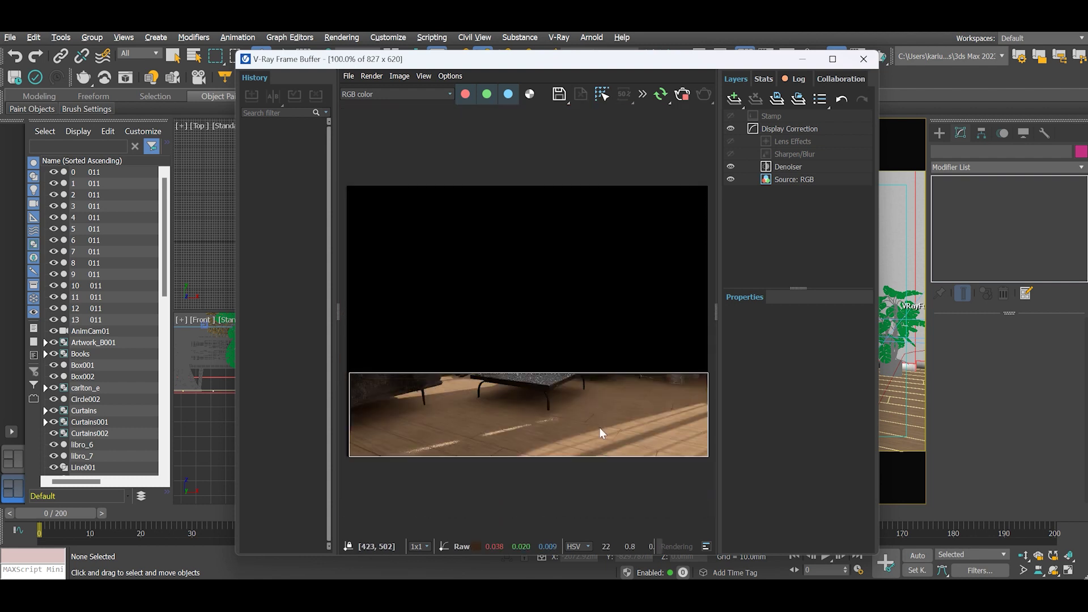
scroll(678, 427, up, 3)
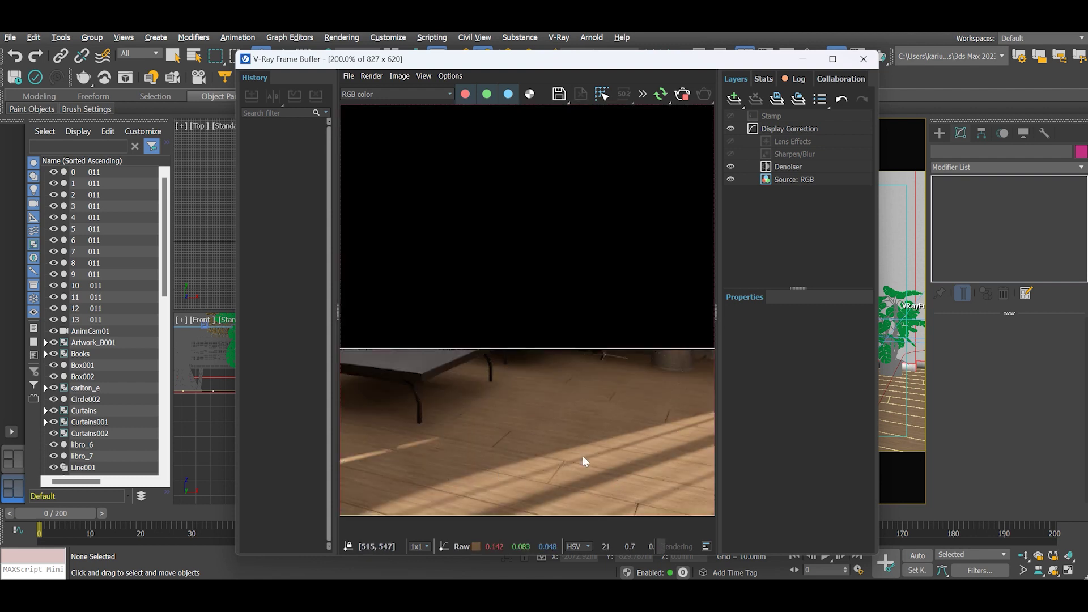
scroll(674, 401, down, 3)
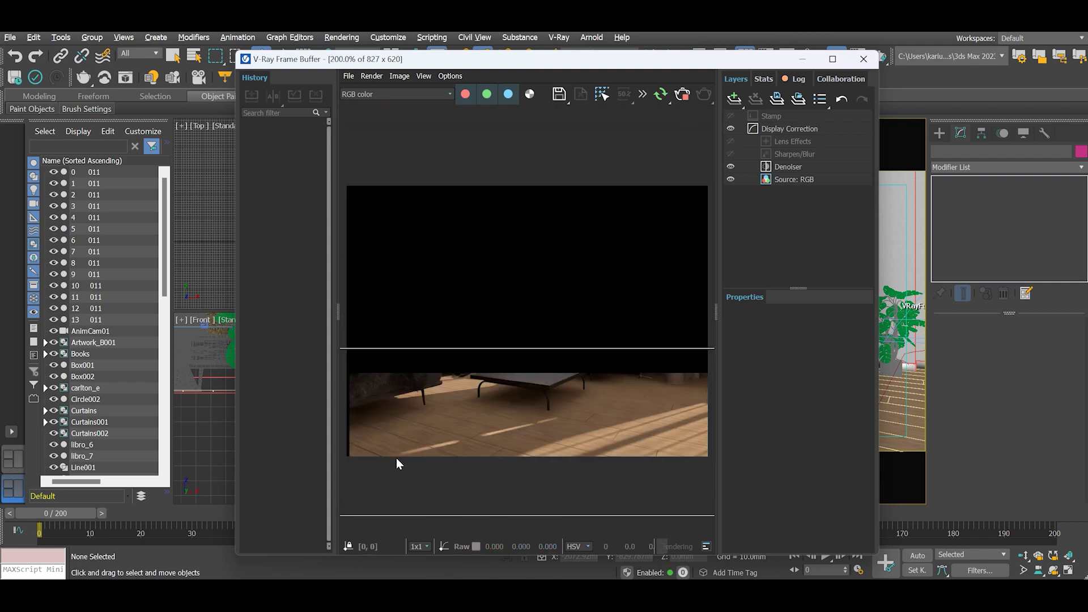
scroll(396, 458, up, 3)
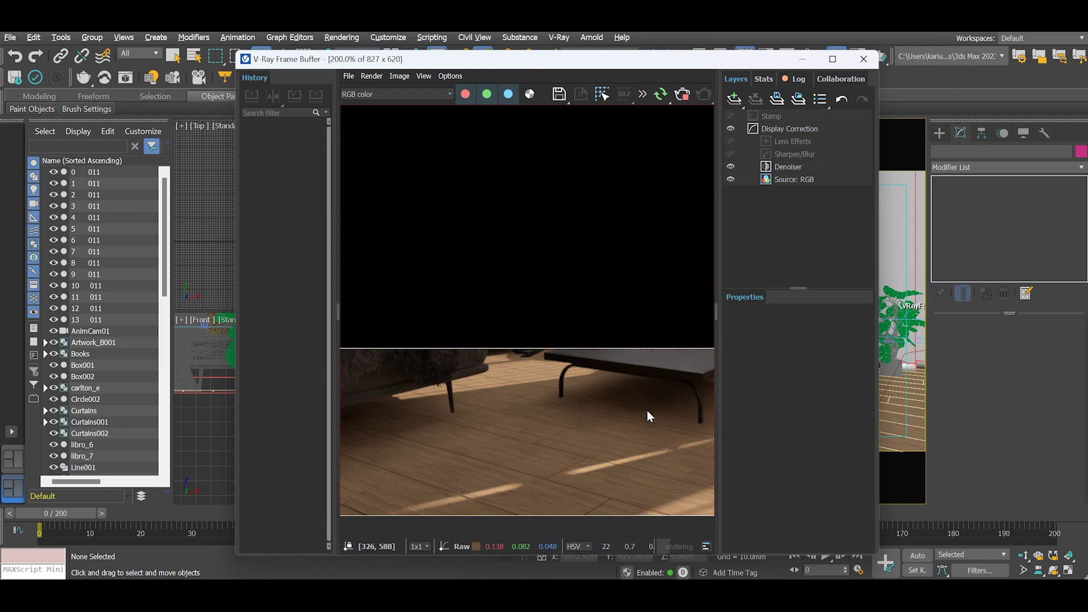
scroll(613, 433, down, 2)
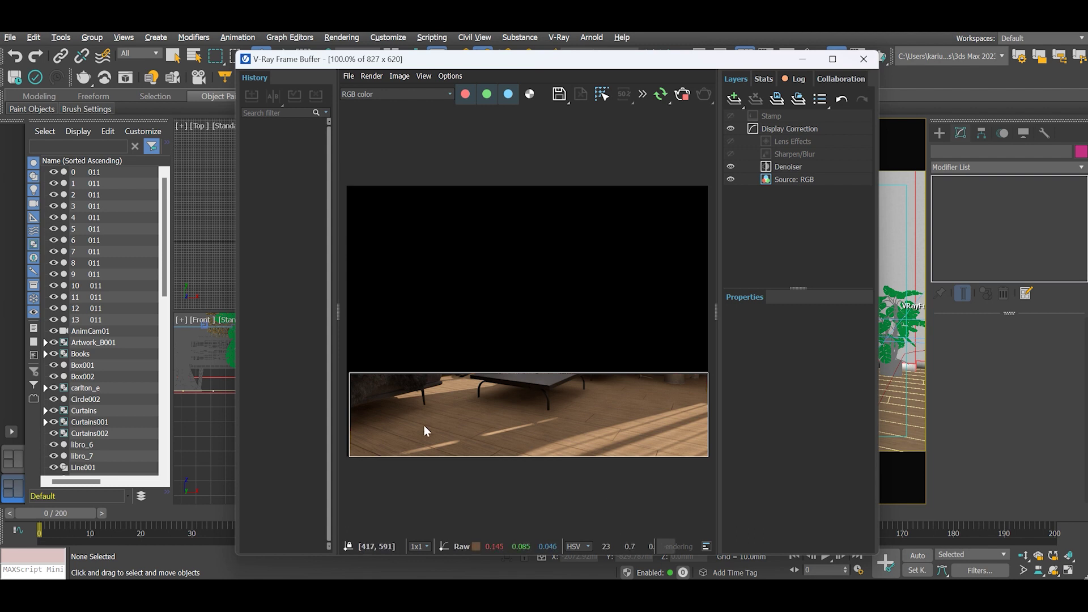
scroll(419, 434, up, 2)
scroll(499, 457, down, 1)
scroll(700, 417, up, 1)
scroll(701, 418, down, 1)
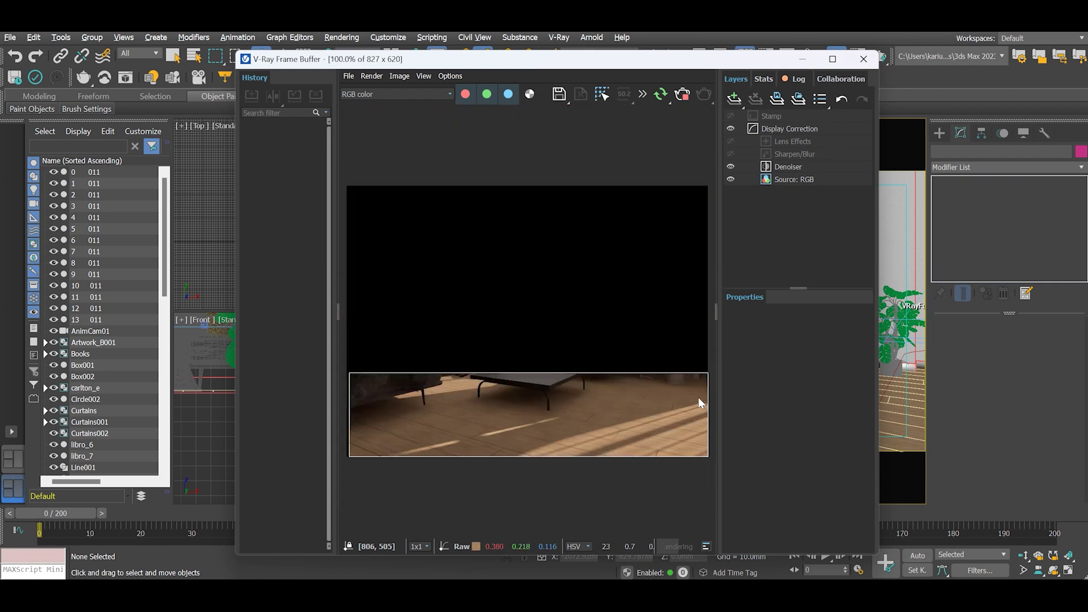